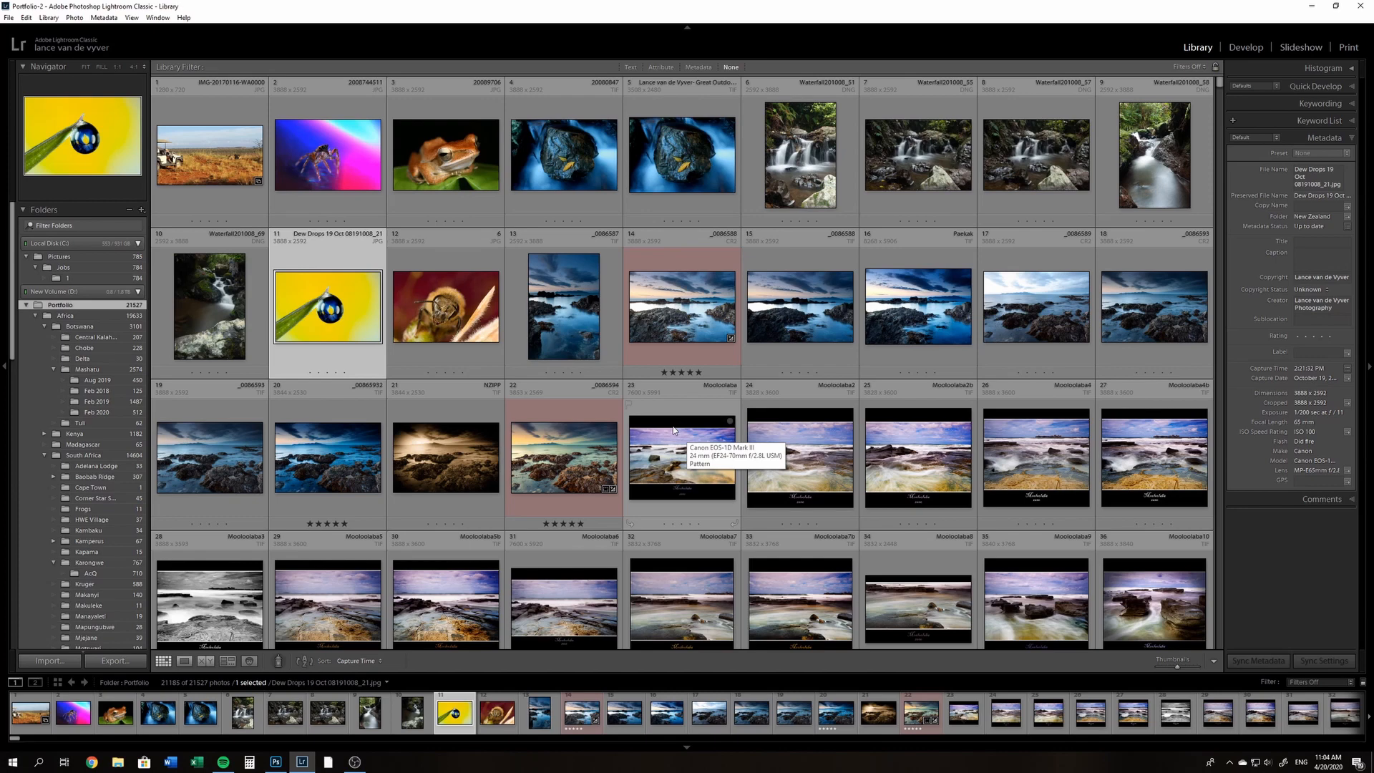
Open the five-star blue seascape _00865932.tif in Photoshop as a copy with Lightroom adjustments, and maximize the Photoshop window
{"action": "double_click", "coordinate": [339, 338]}
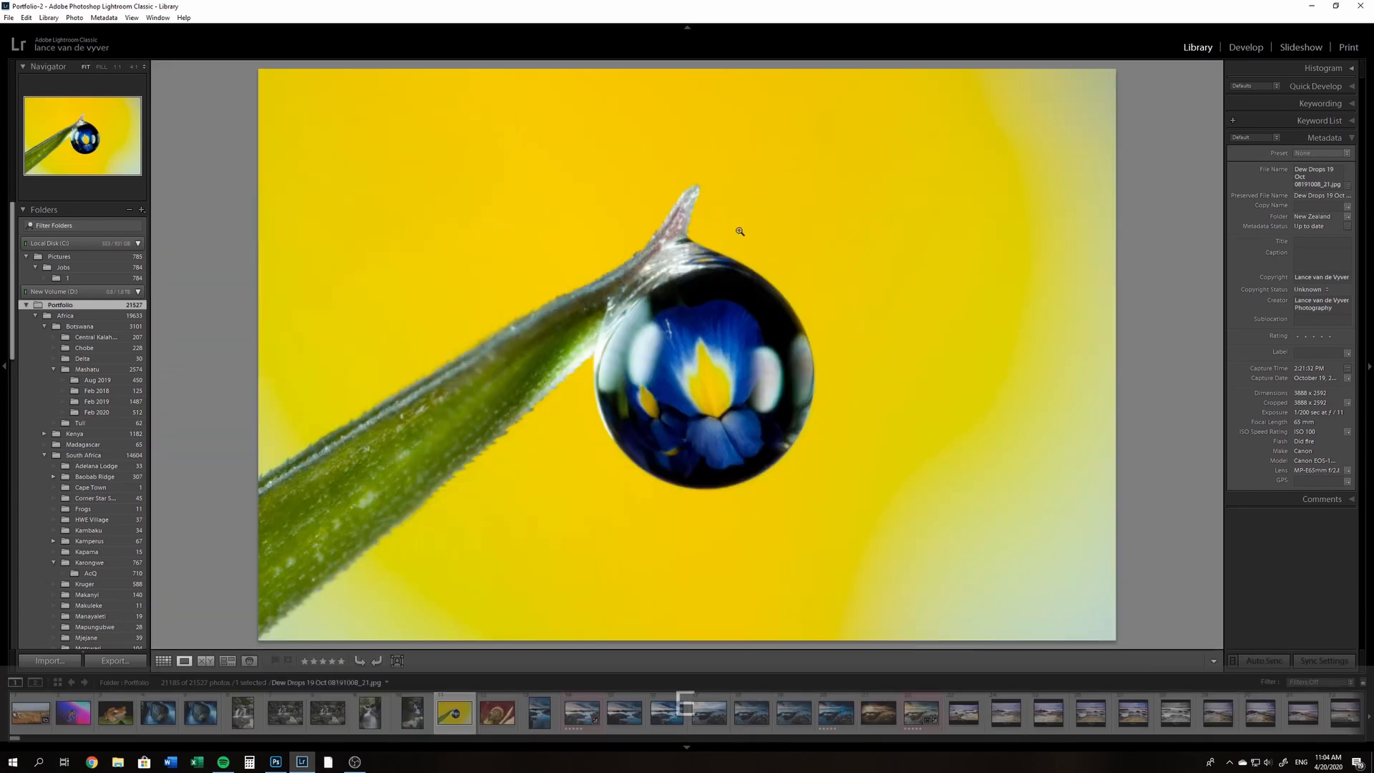
{"action": "key", "text": "g"}
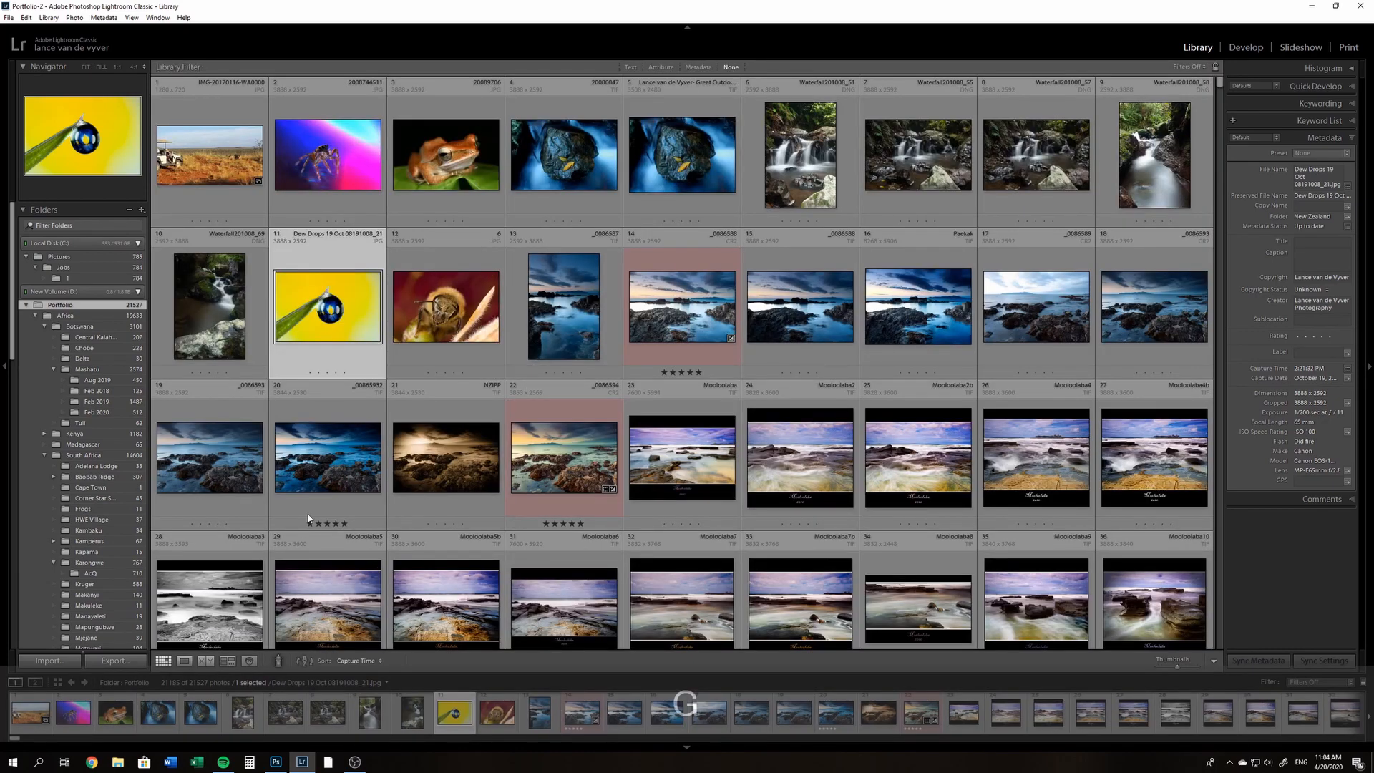
{"action": "left_click", "coordinate": [347, 451]}
{"action": "key", "text": "space"}
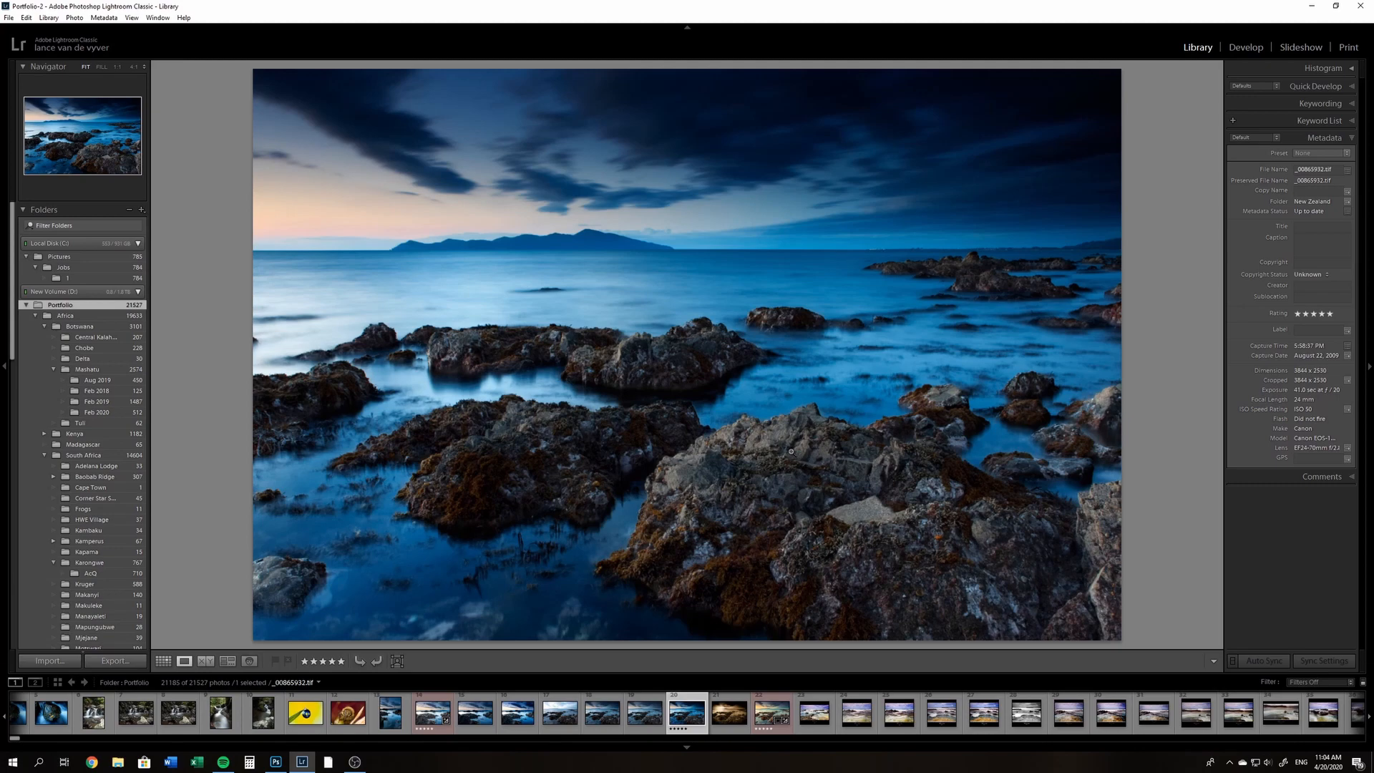
{"action": "key", "text": "ctrl+e"}
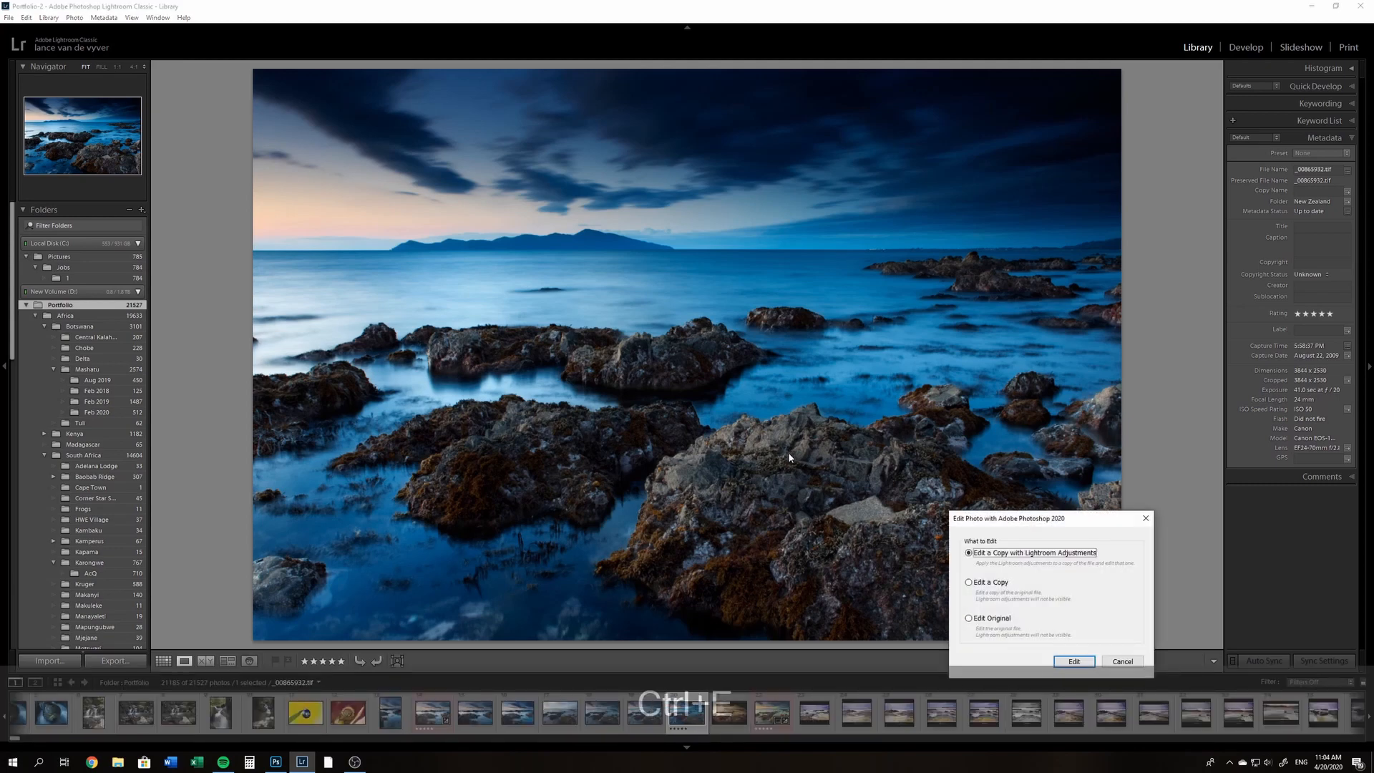
{"action": "left_click", "coordinate": [1074, 660]}
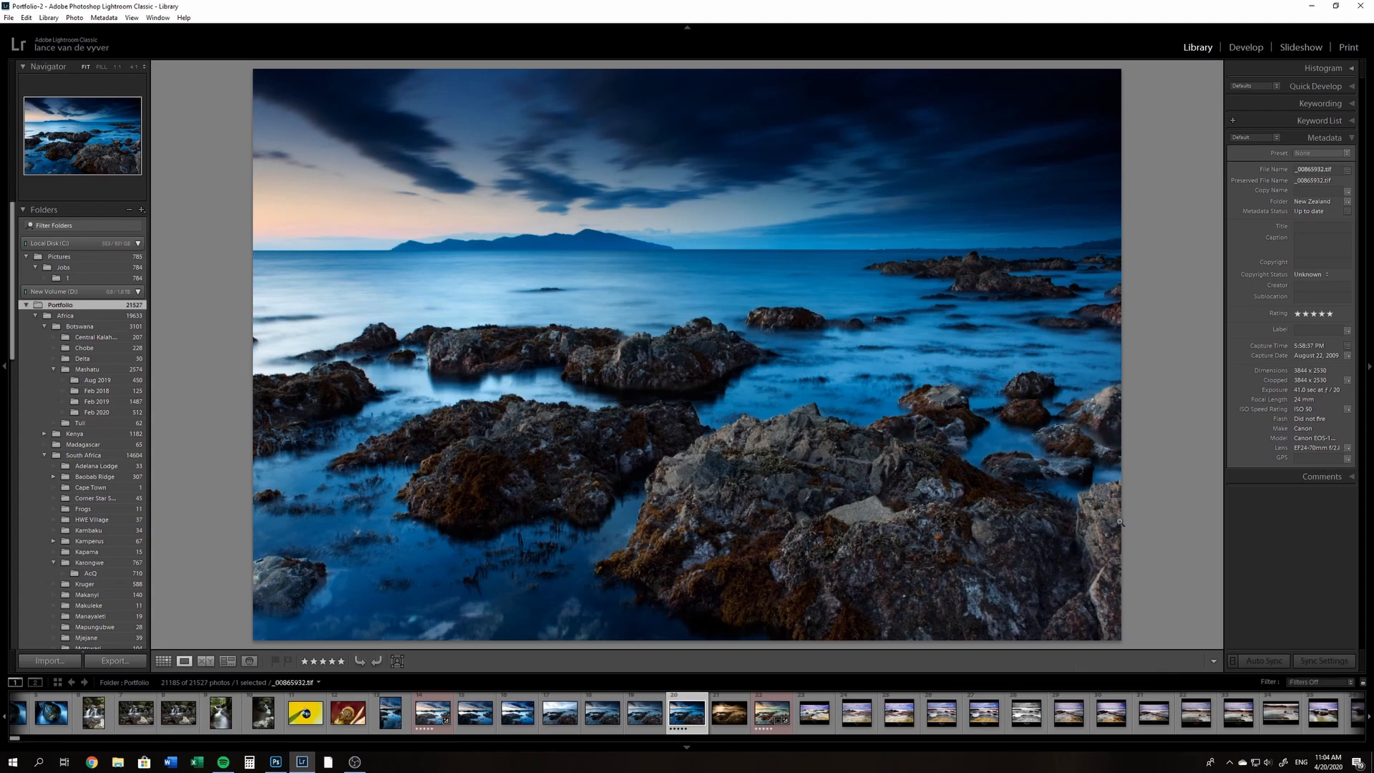
{"action": "left_click", "coordinate": [1312, 7]}
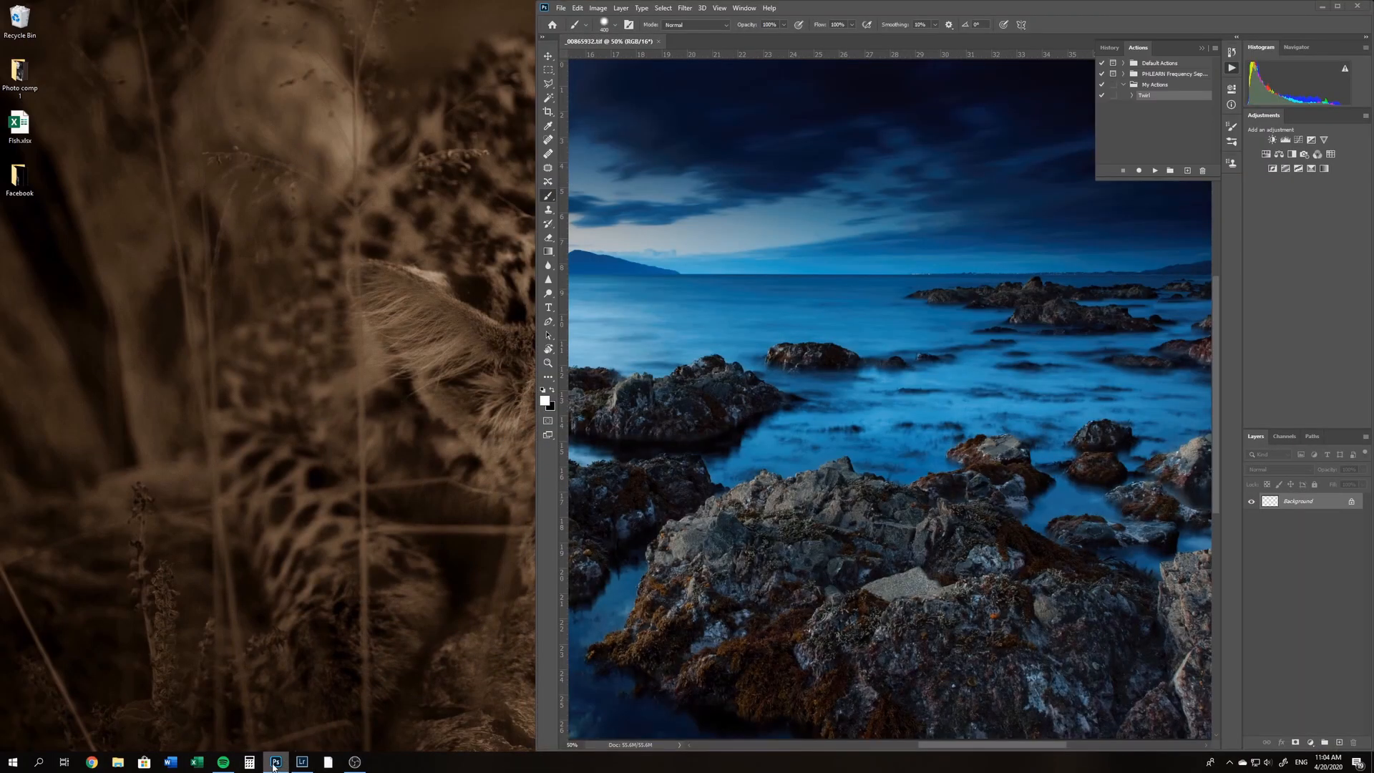
{"action": "left_click", "coordinate": [1345, 6]}
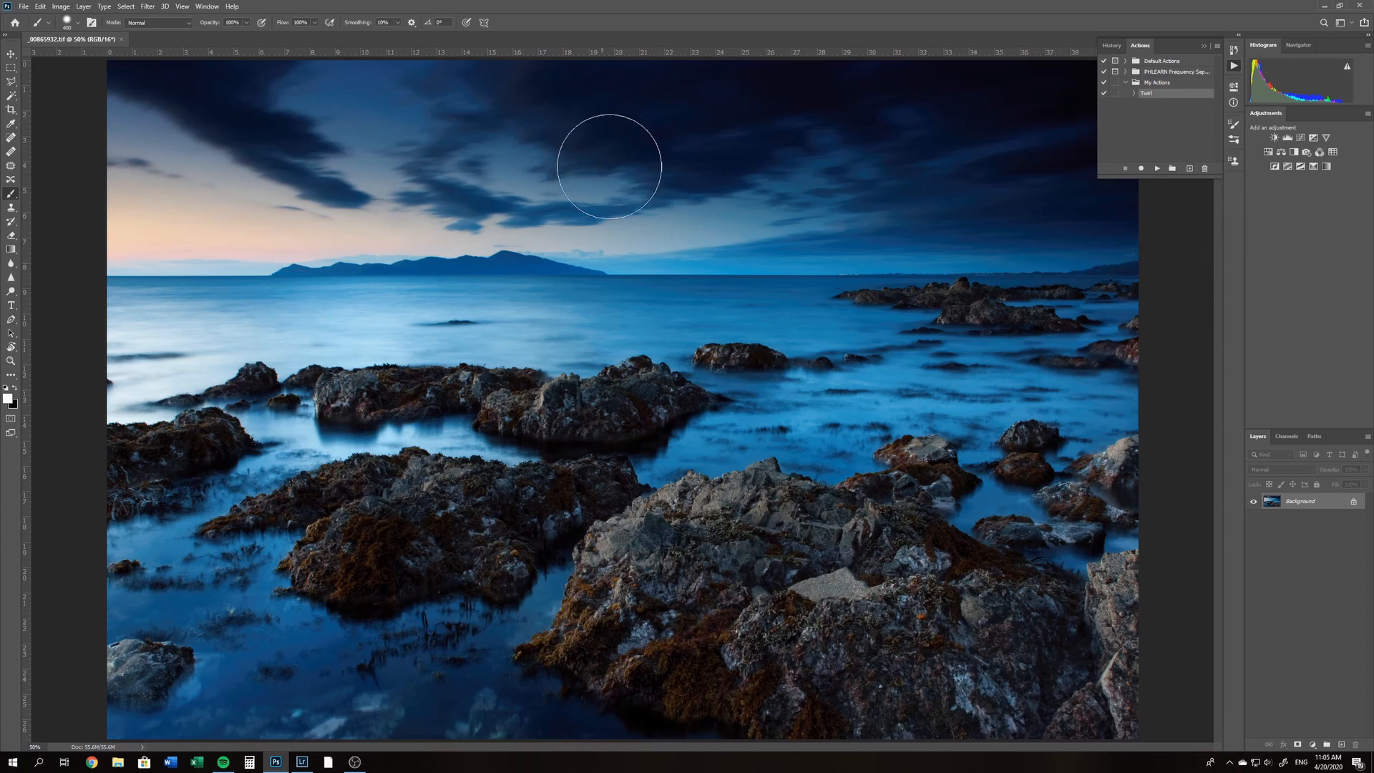
Hide the Actions panel and show it again
{"action": "left_click", "coordinate": [1234, 66]}
{"action": "left_click", "coordinate": [1235, 66]}
{"action": "left_click", "coordinate": [1234, 68]}
{"action": "left_click", "coordinate": [1235, 68]}
{"action": "left_click", "coordinate": [182, 6]}
{"action": "left_click", "coordinate": [191, 7]}
{"action": "left_click", "coordinate": [204, 7]}
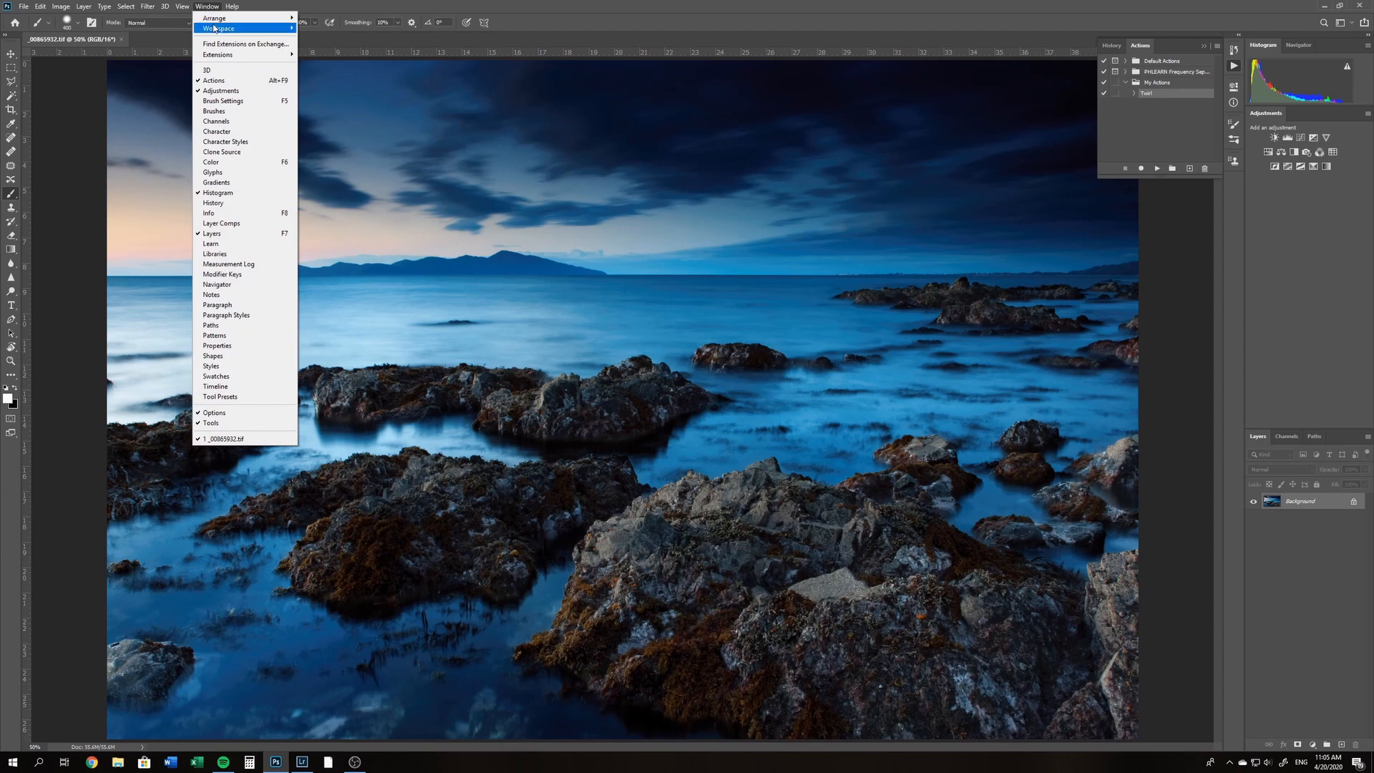
{"action": "left_click", "coordinate": [218, 81]}
{"action": "left_click", "coordinate": [206, 7]}
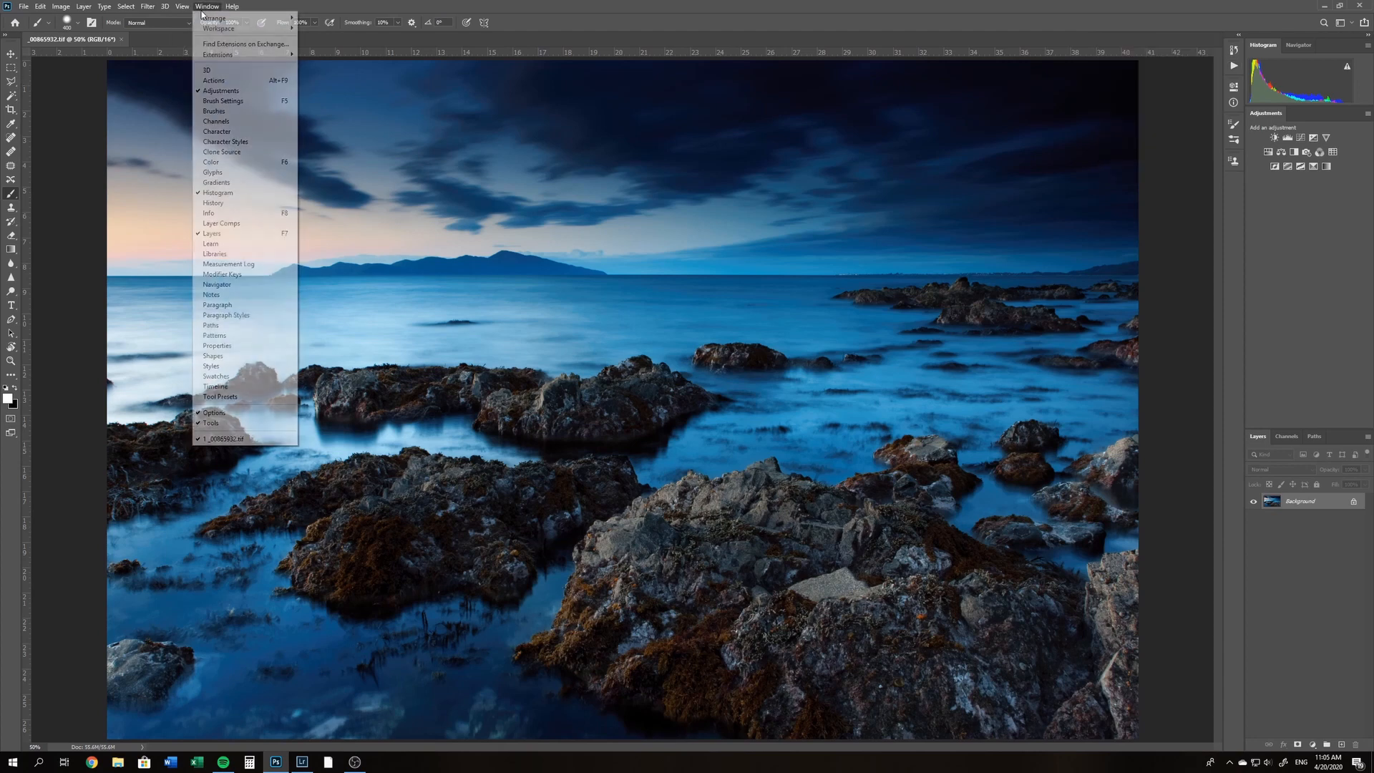
{"action": "left_click", "coordinate": [214, 83]}
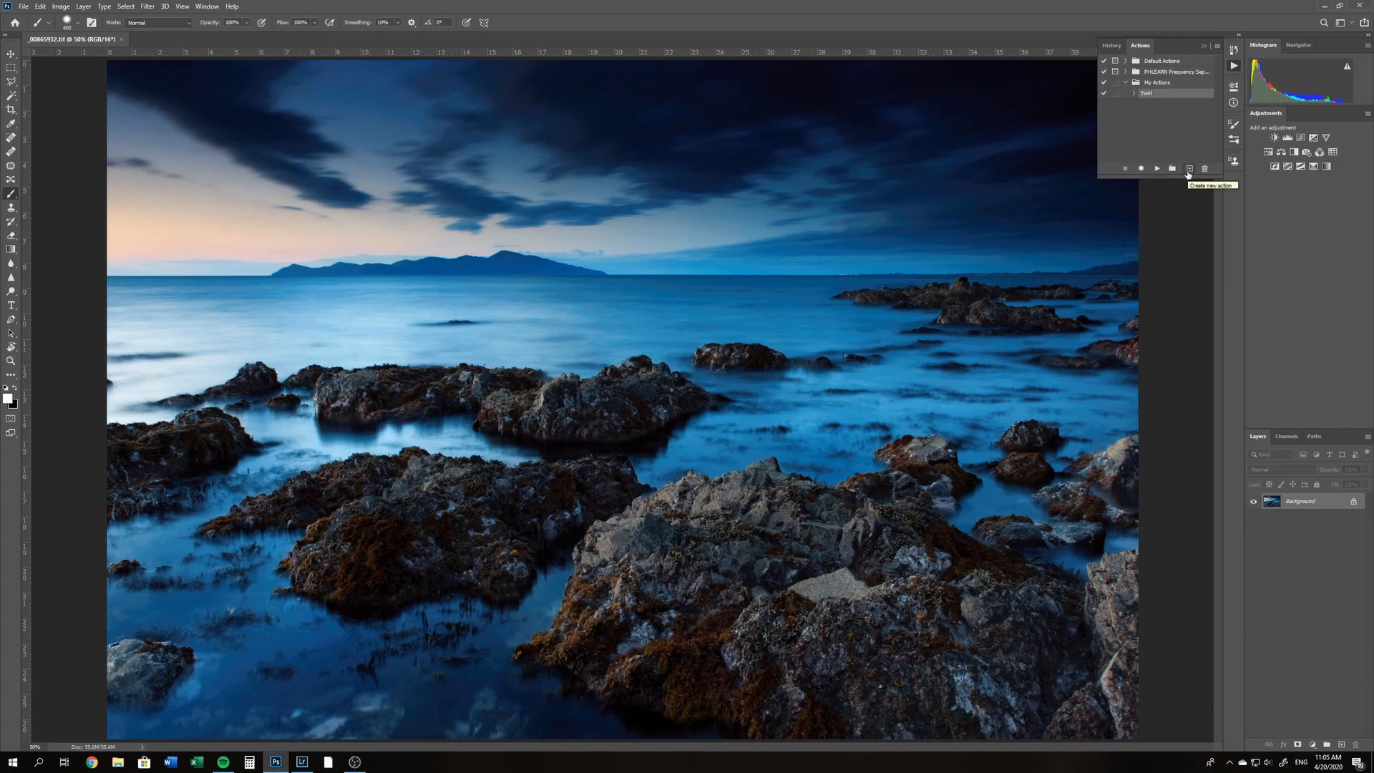
{"action": "key", "text": "F8"}
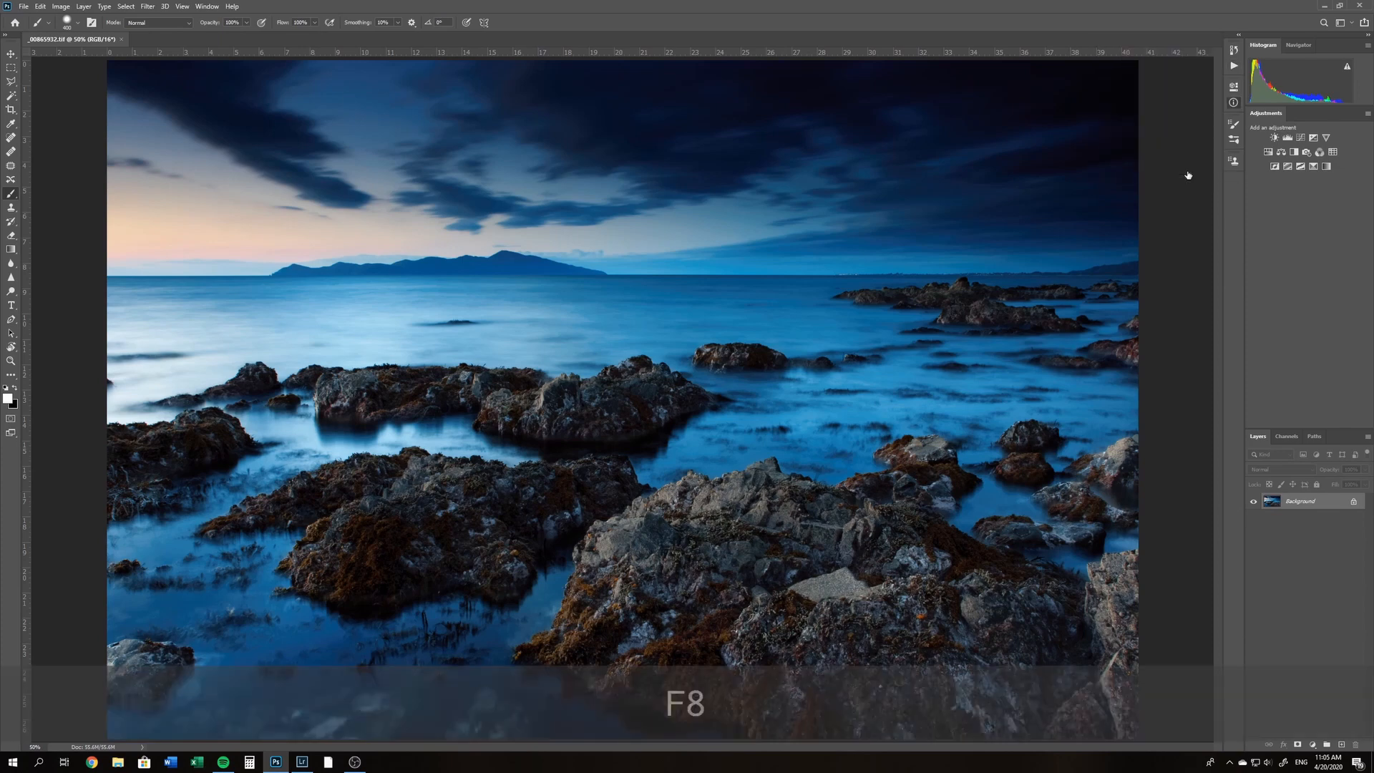
{"action": "left_click", "coordinate": [1233, 67]}
Create a new action named "Twirl - Test" in the My Actions set and start recording it
{"action": "left_click", "coordinate": [1191, 169]}
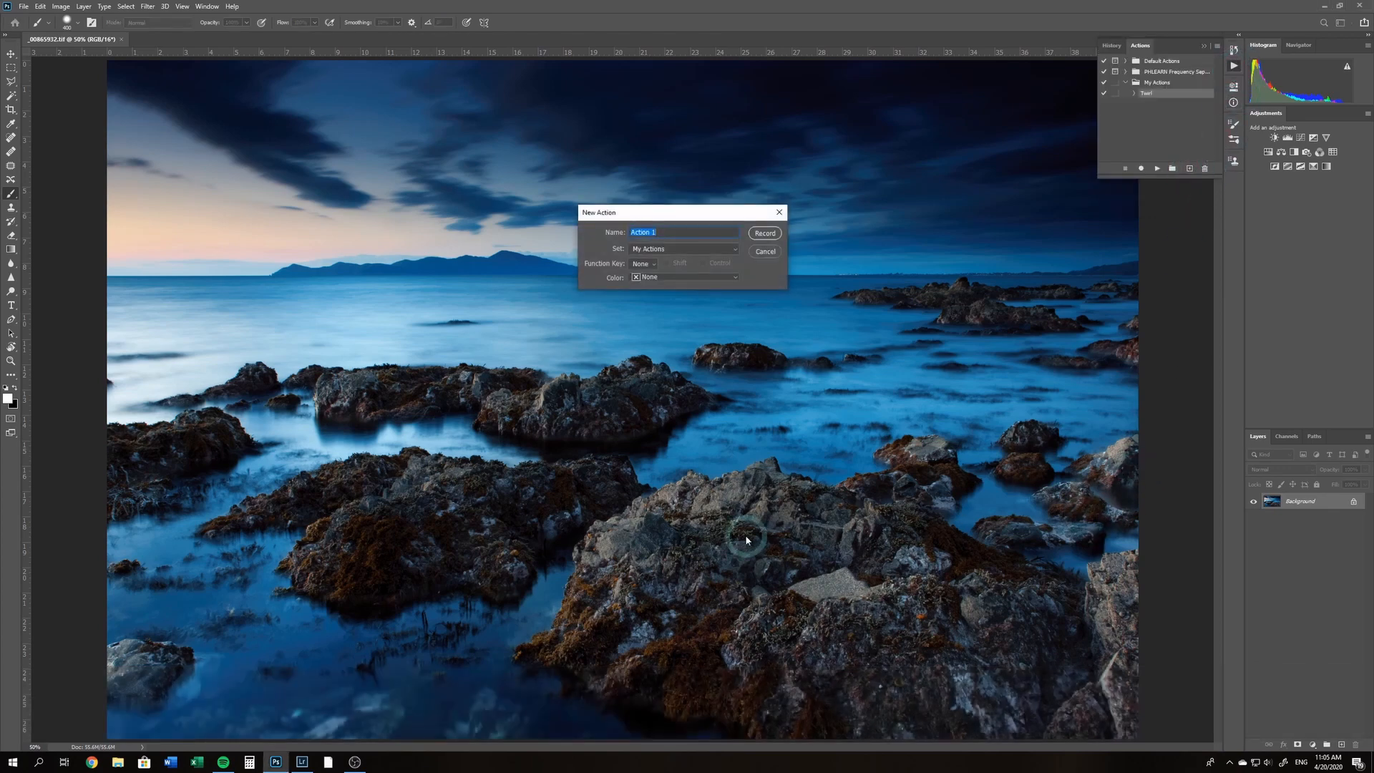
{"action": "type", "text": "Twi"}
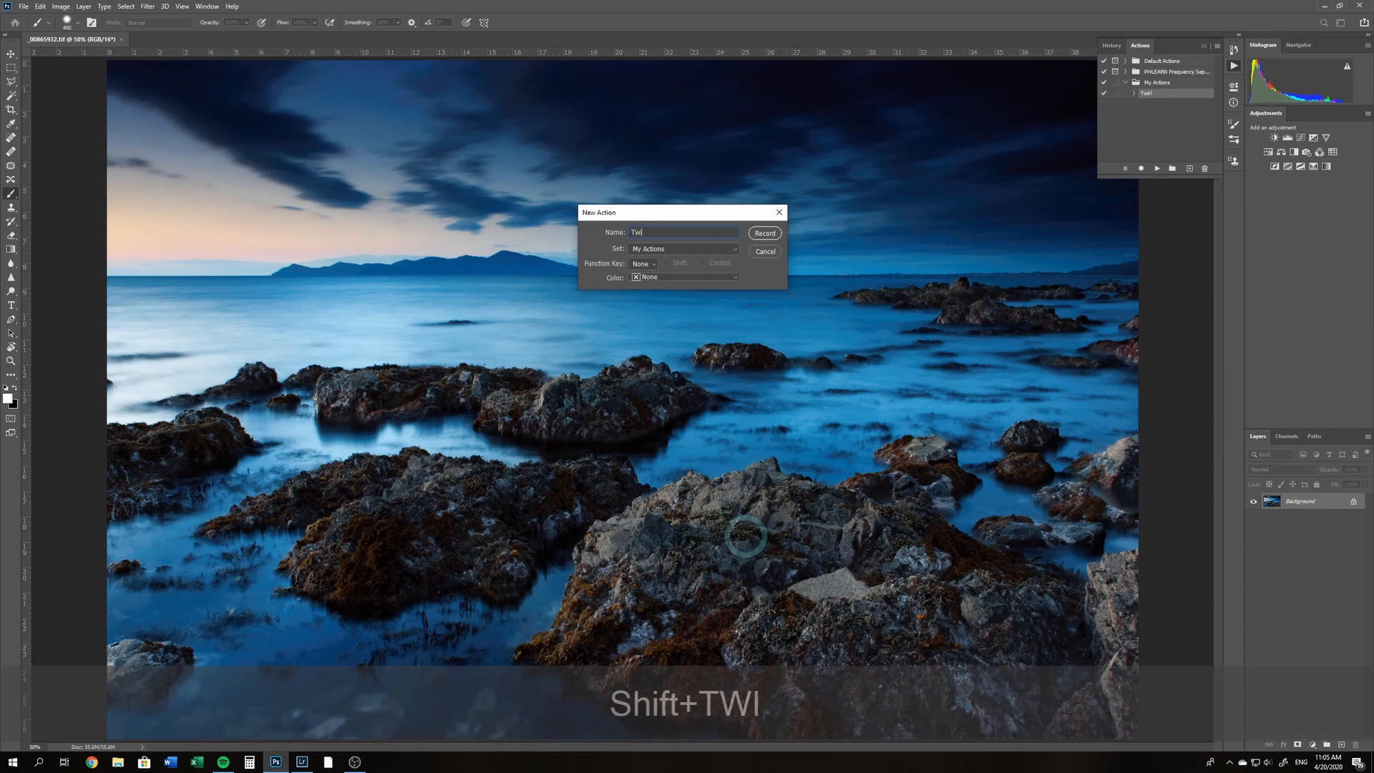
{"action": "type", "text": "rl 0"}
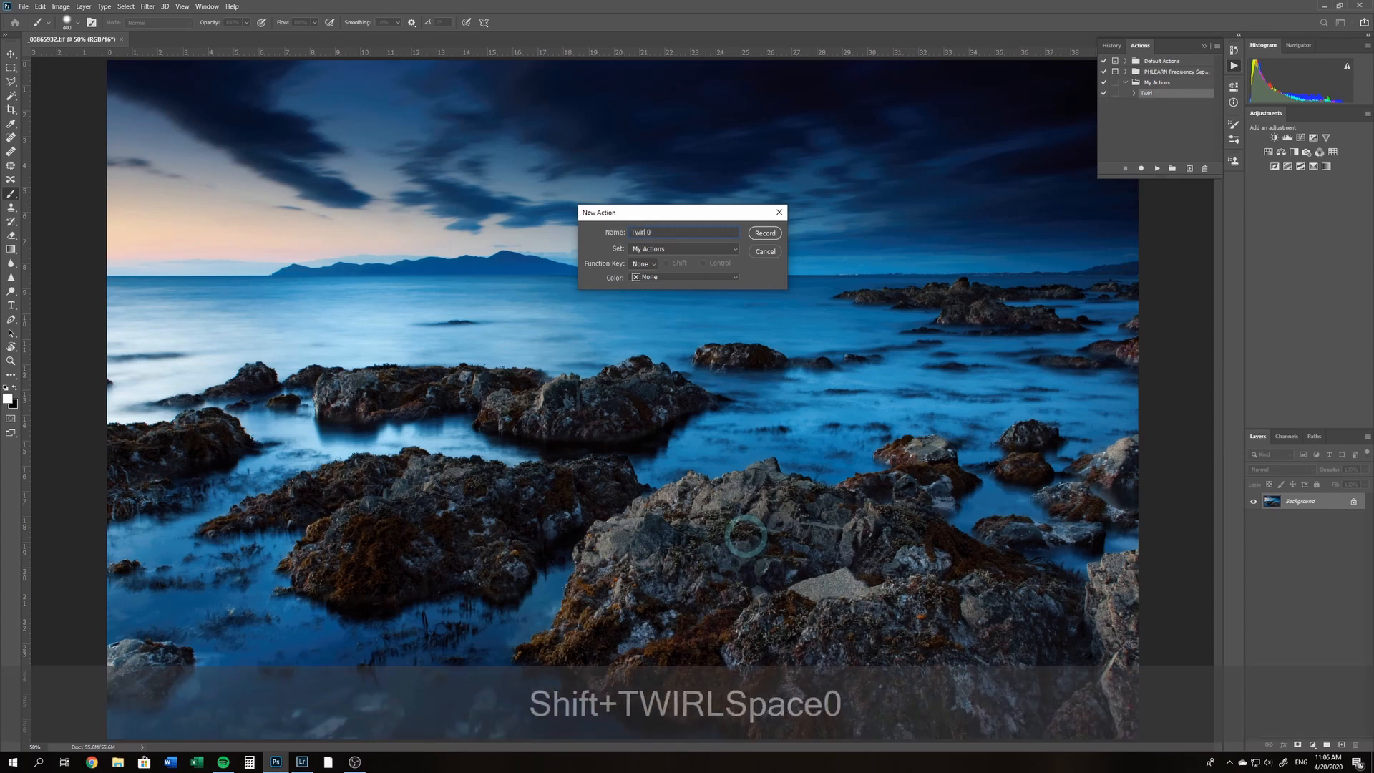
{"action": "key", "text": "BackSpace"}
{"action": "type", "text": "- Test"}
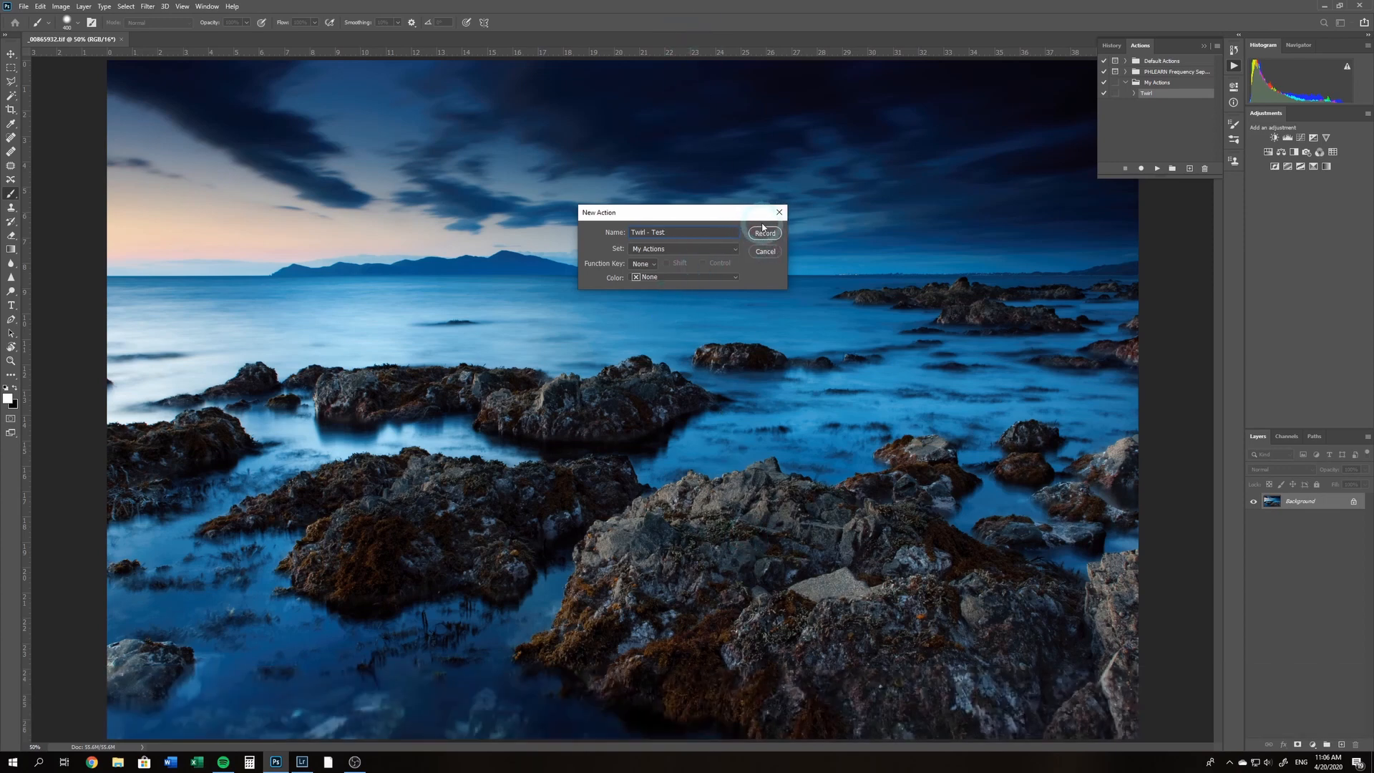
{"action": "left_click", "coordinate": [761, 236]}
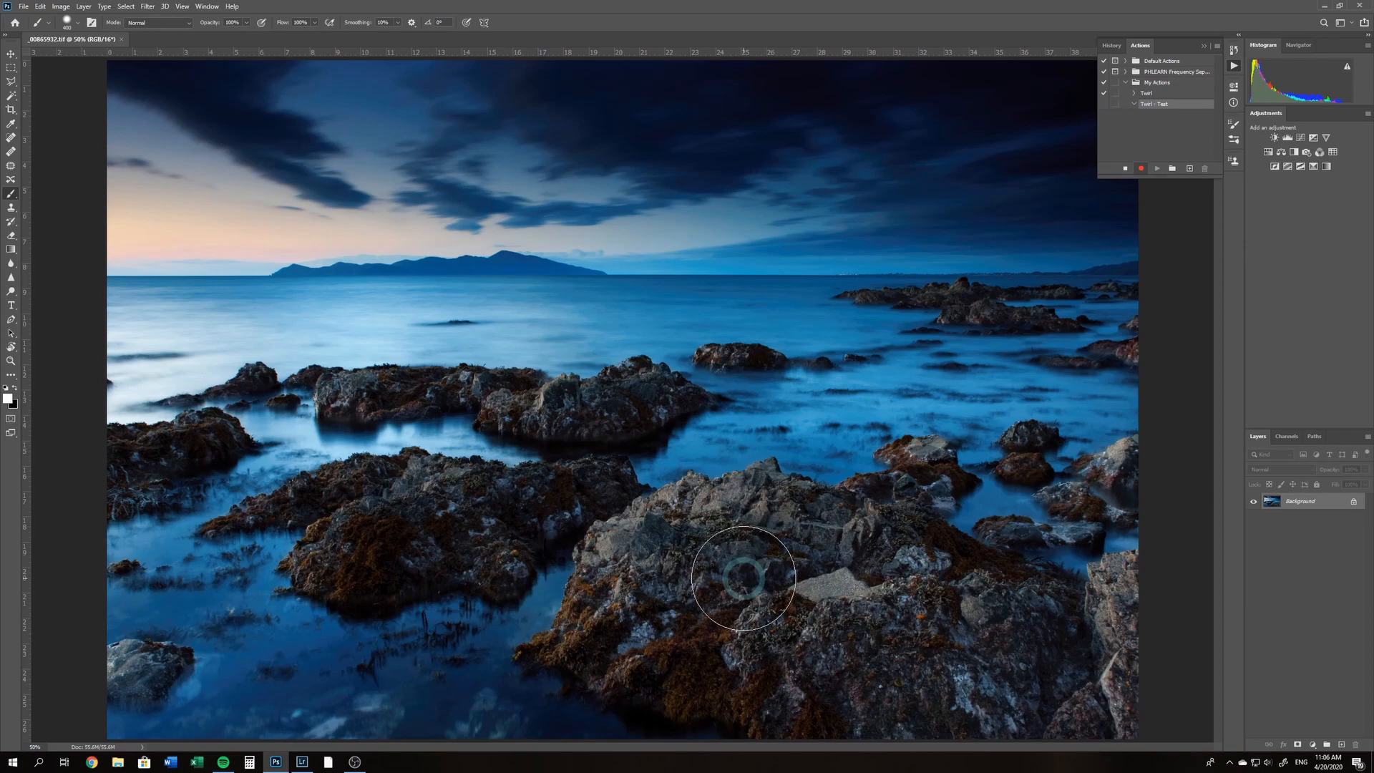
Resize the image to 2500 pixels wide with resampling set to Preserve Details (enlargement)
{"action": "key", "text": "ctrl+1"}
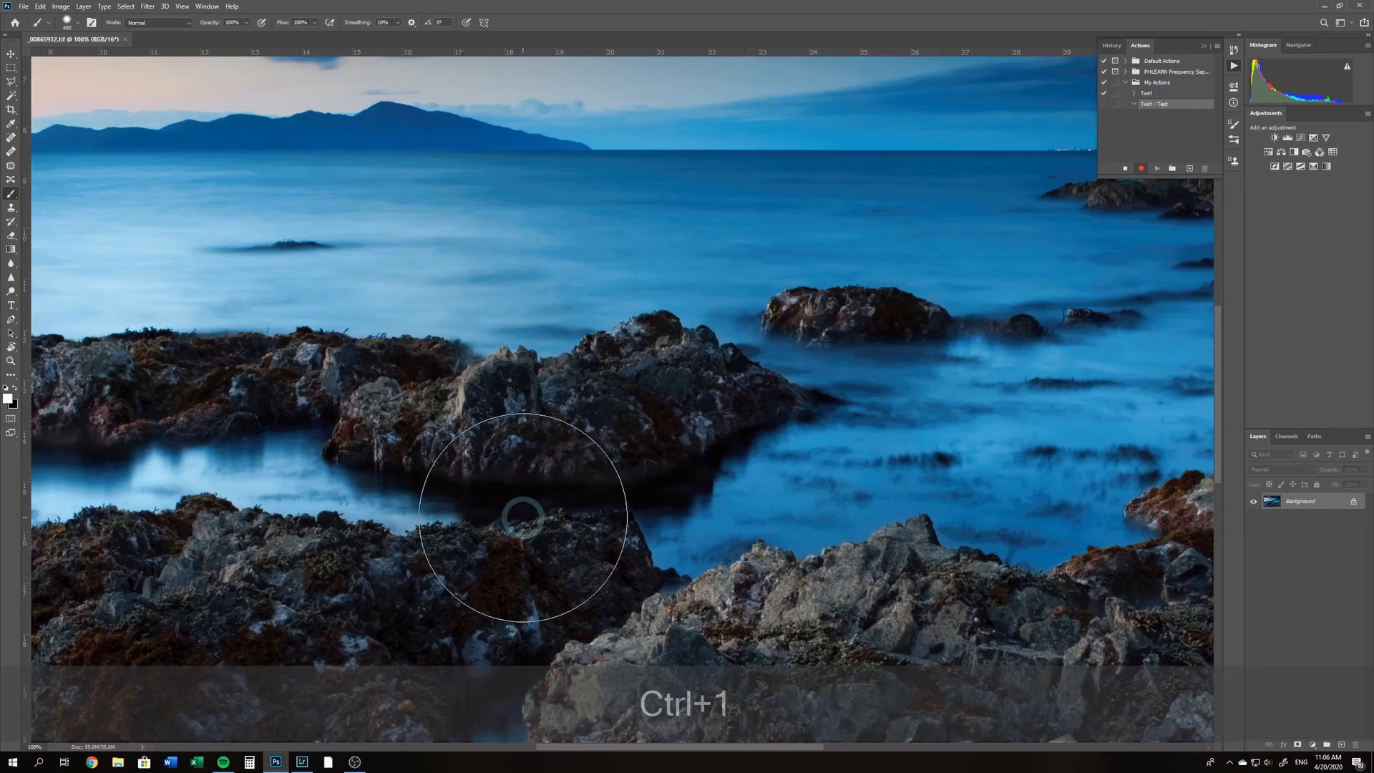
{"action": "left_click_drag", "start_coordinate": [523, 525], "coordinate": [372, 355]}
{"action": "key", "text": "ctrl+0"}
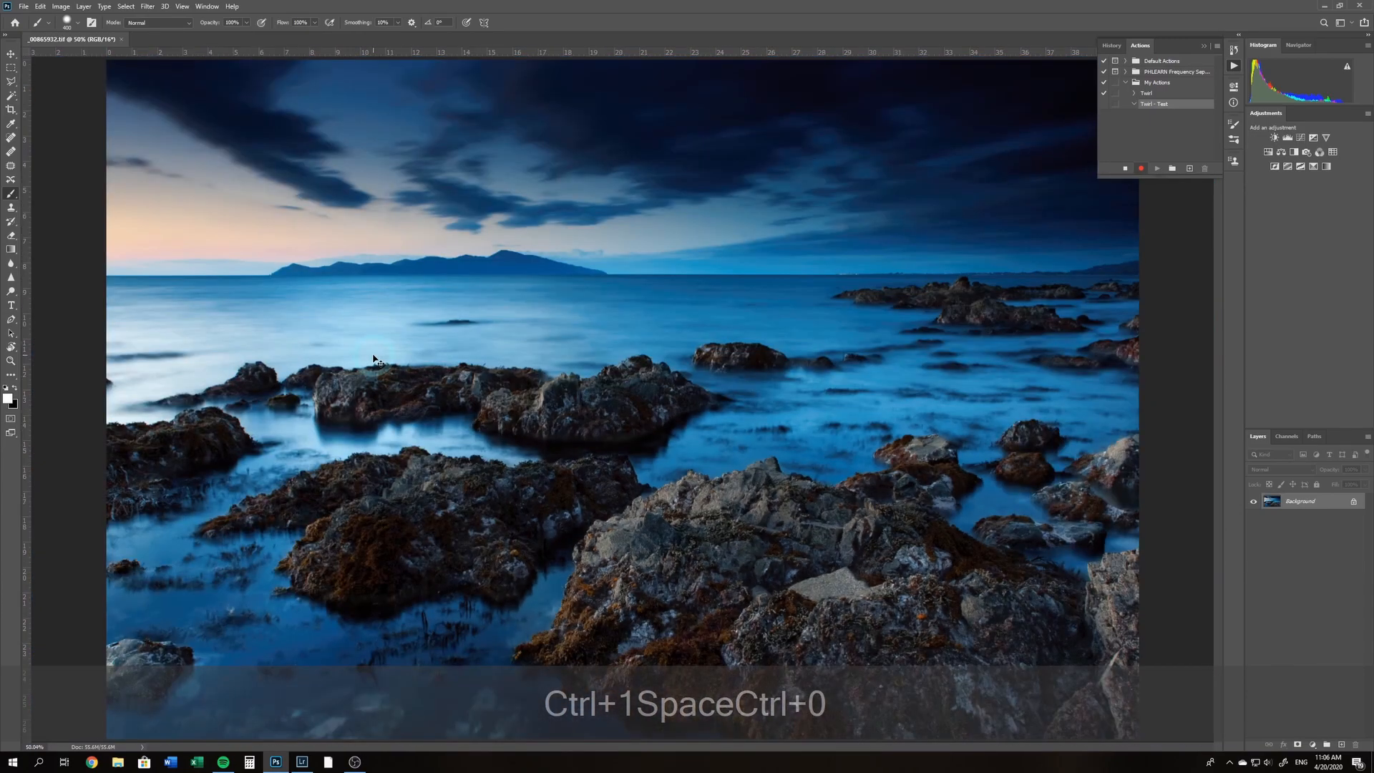
{"action": "key", "text": "minus"}
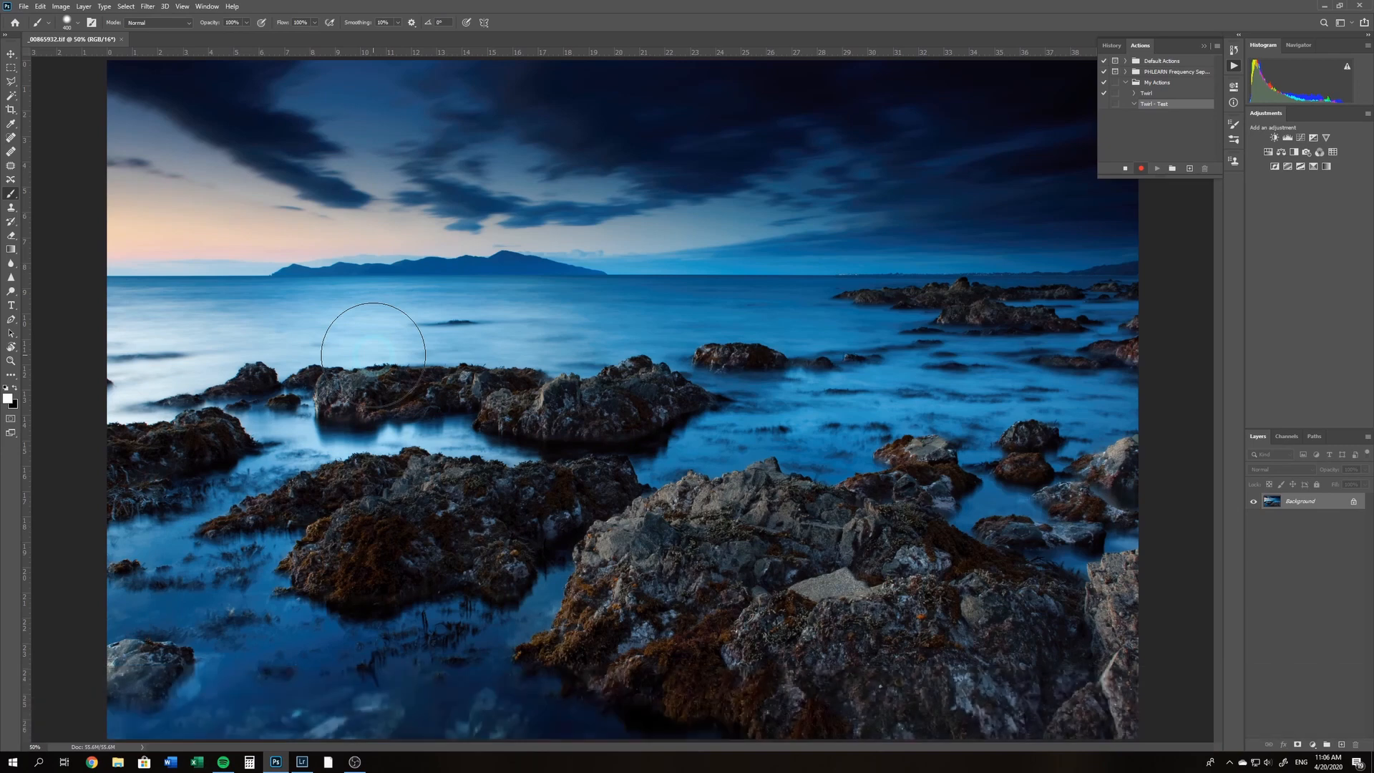
{"action": "key", "text": "ctrl+alt"}
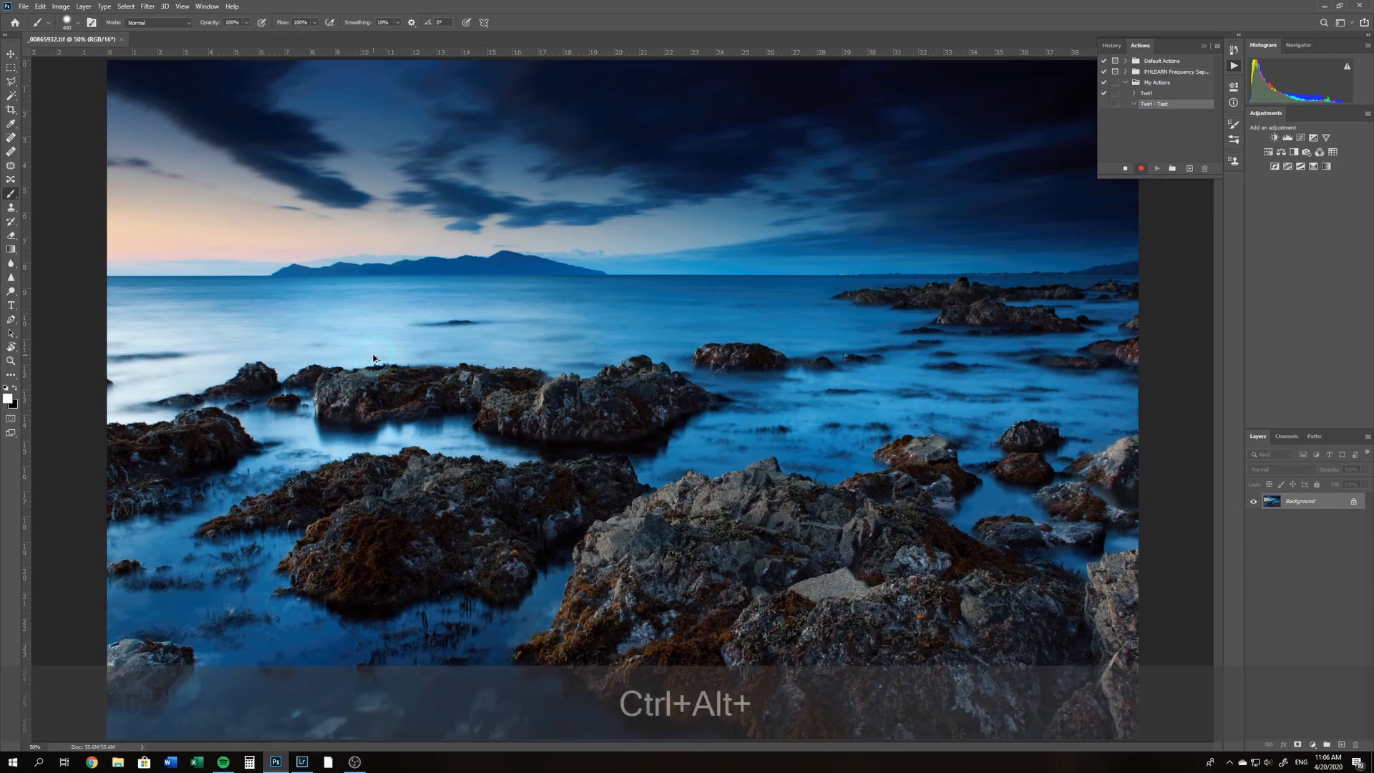
{"action": "key", "text": "ctrl+alt+i"}
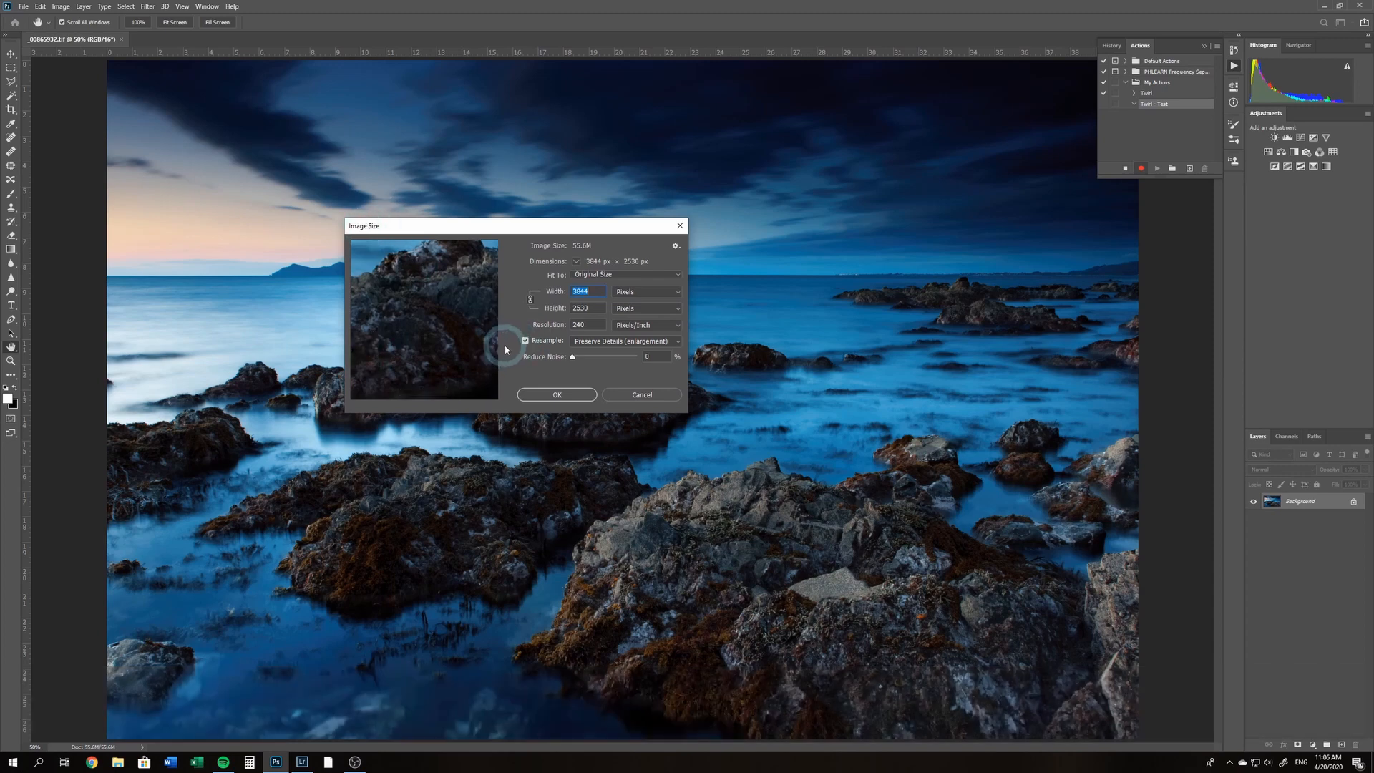
{"action": "type", "text": "2500"}
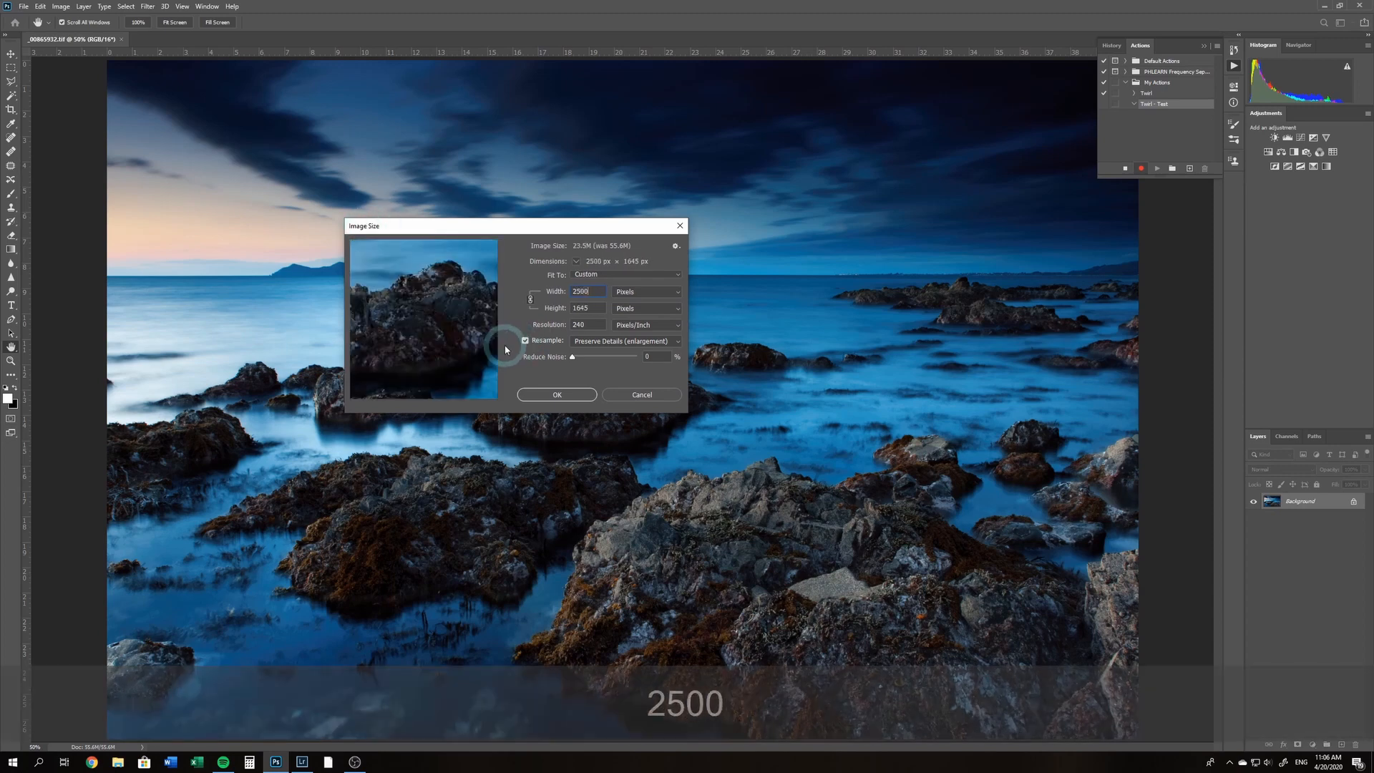
{"action": "key", "text": "Return"}
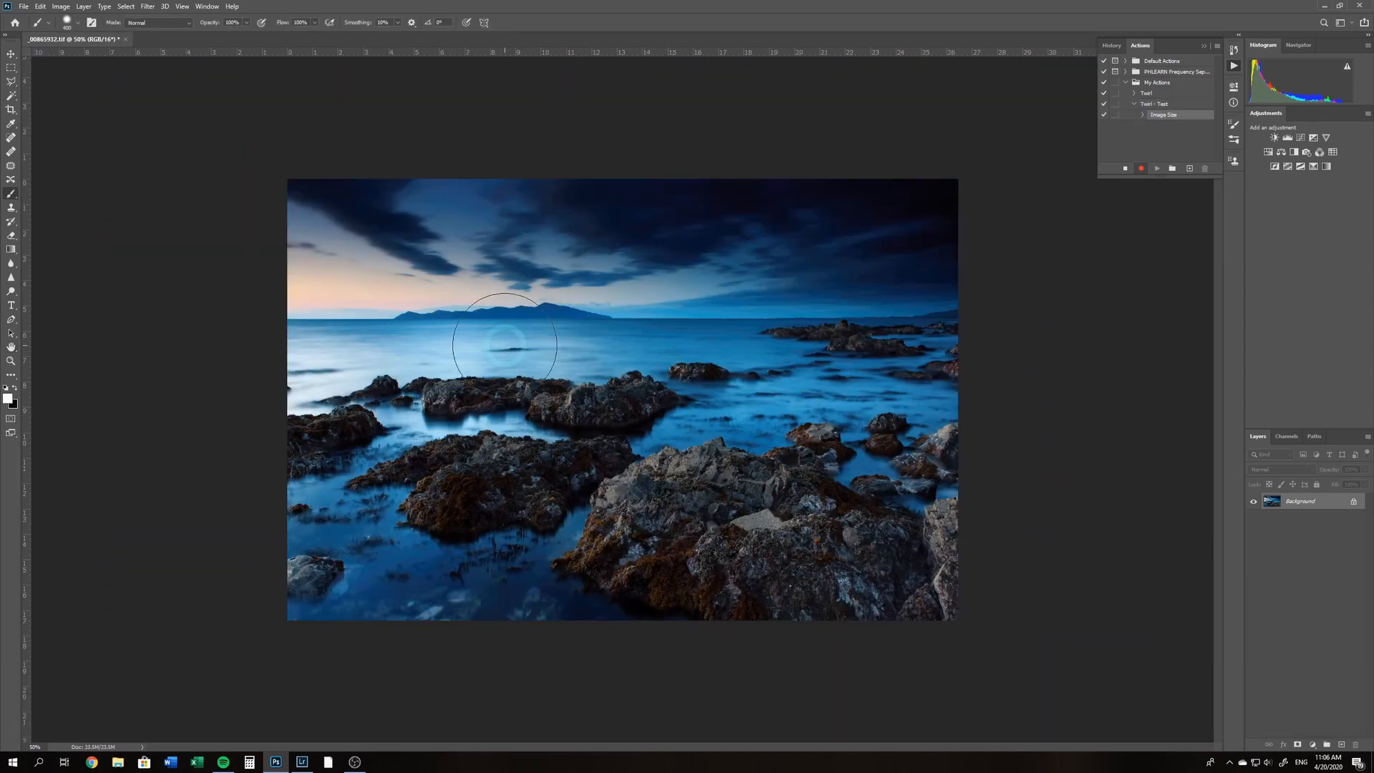
Fit the resized image to the screen and duplicate the Background layer
{"action": "key", "text": "ctrl"}
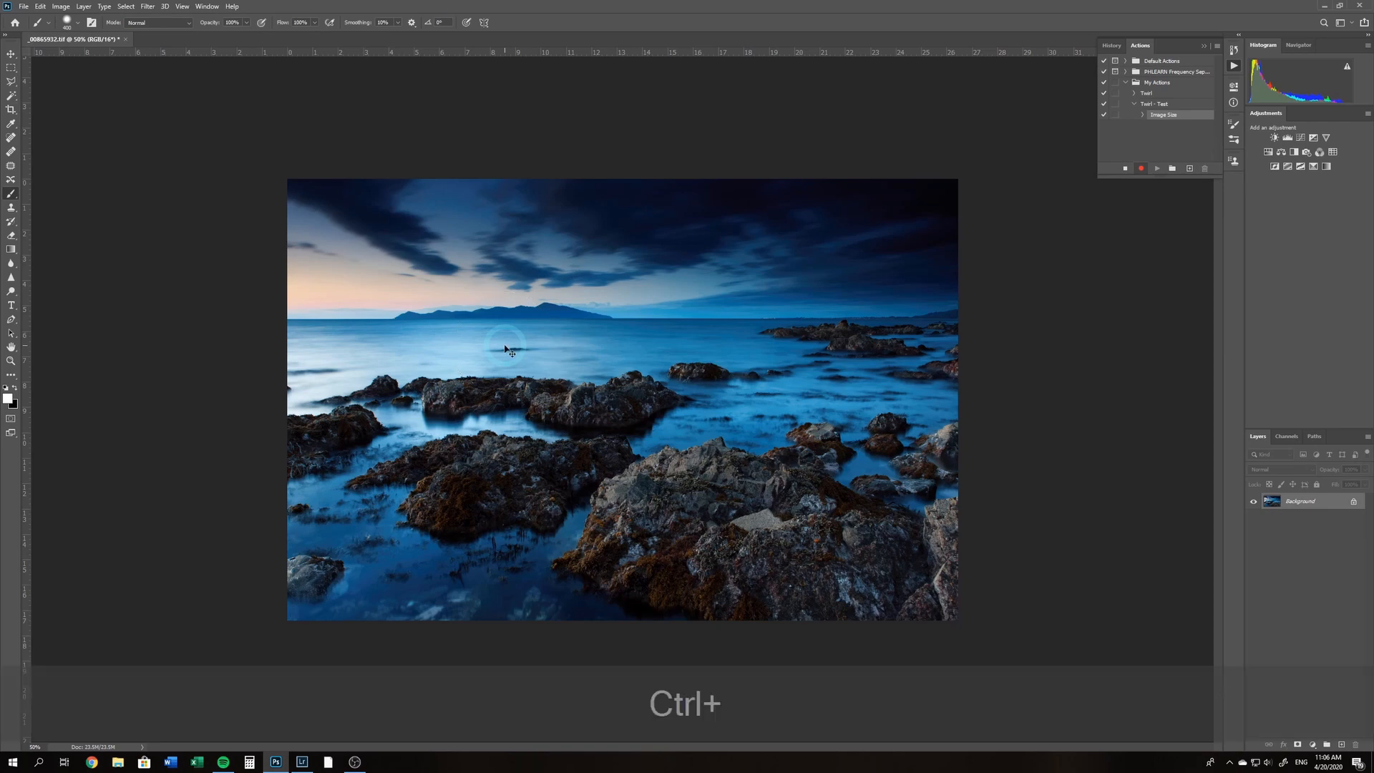
{"action": "key", "text": "ctrl+0"}
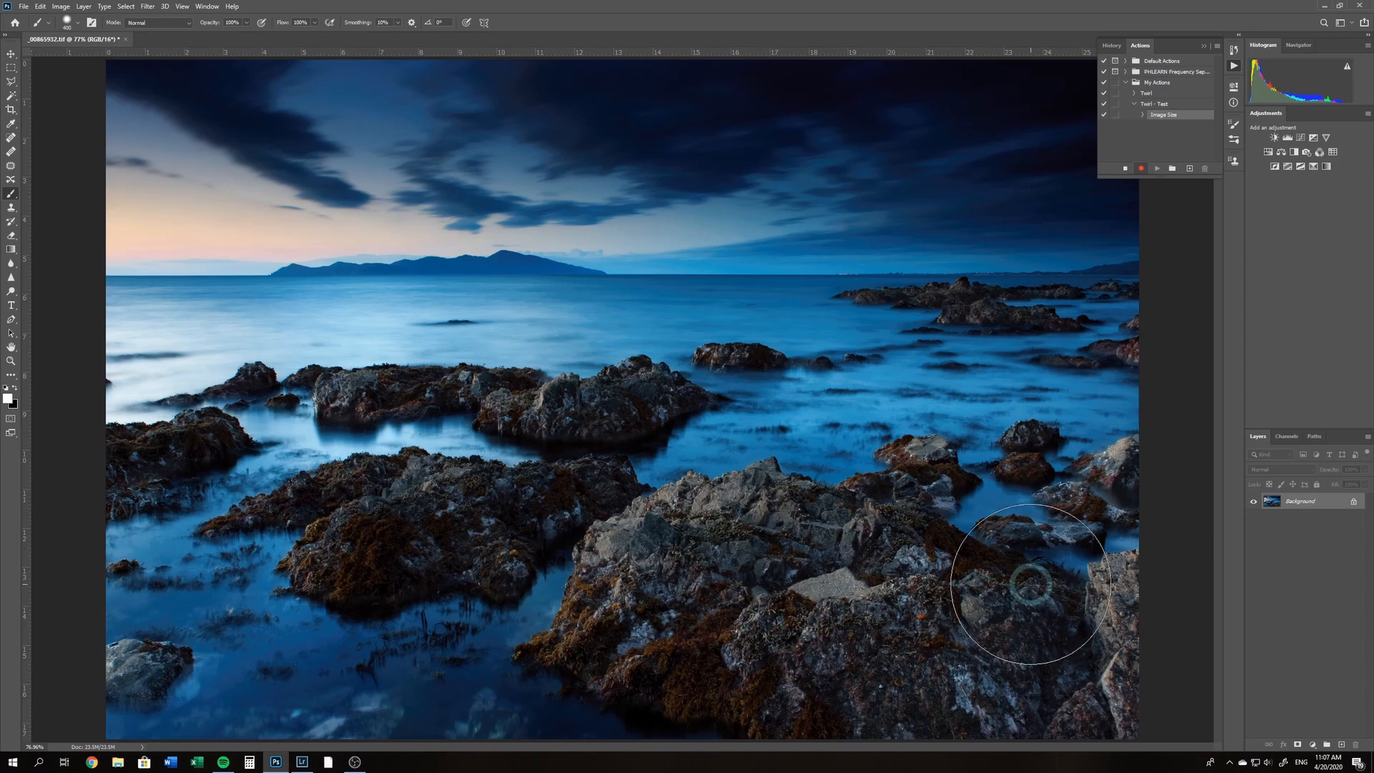
{"action": "key", "text": "ctrl+j"}
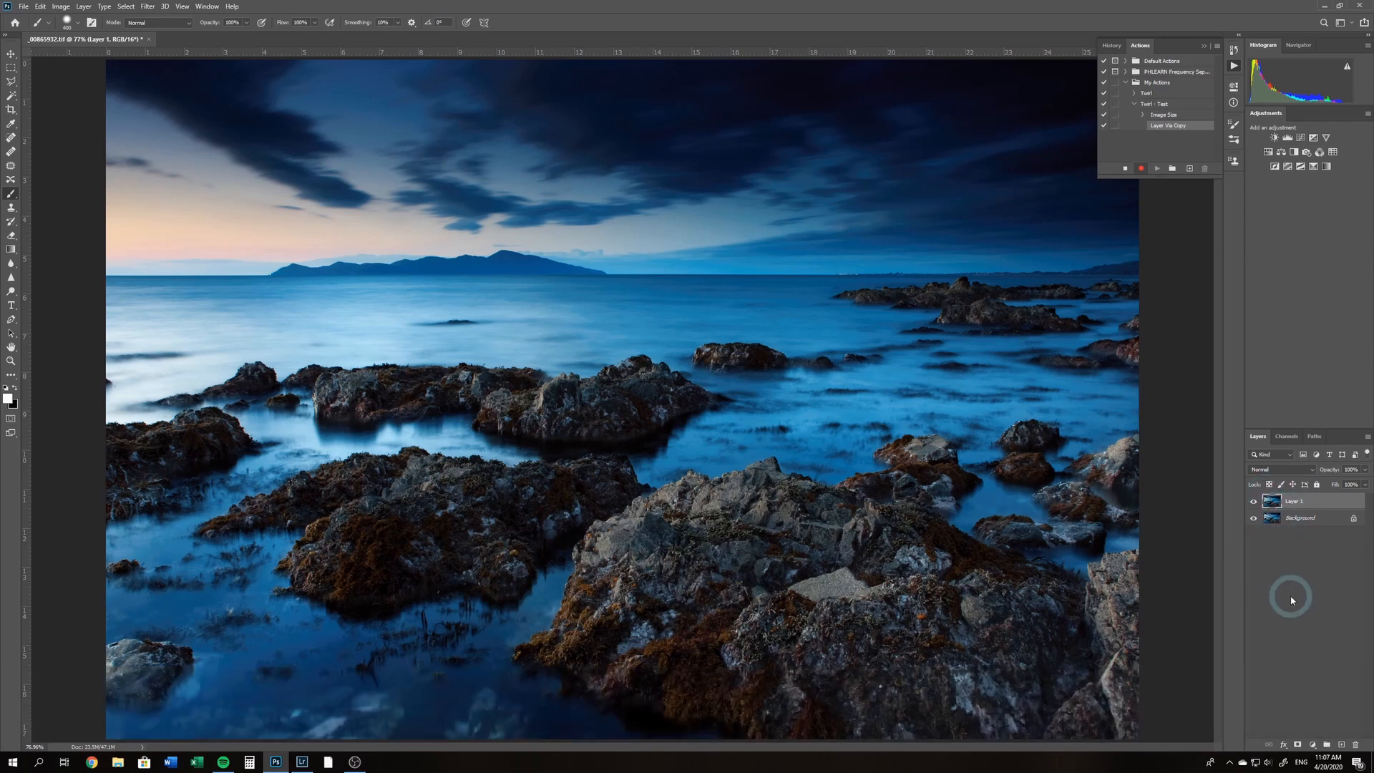
Apply the Mezzotint pixelate filter to the duplicated layer with the type Medium Lines
{"action": "left_click", "coordinate": [148, 8]}
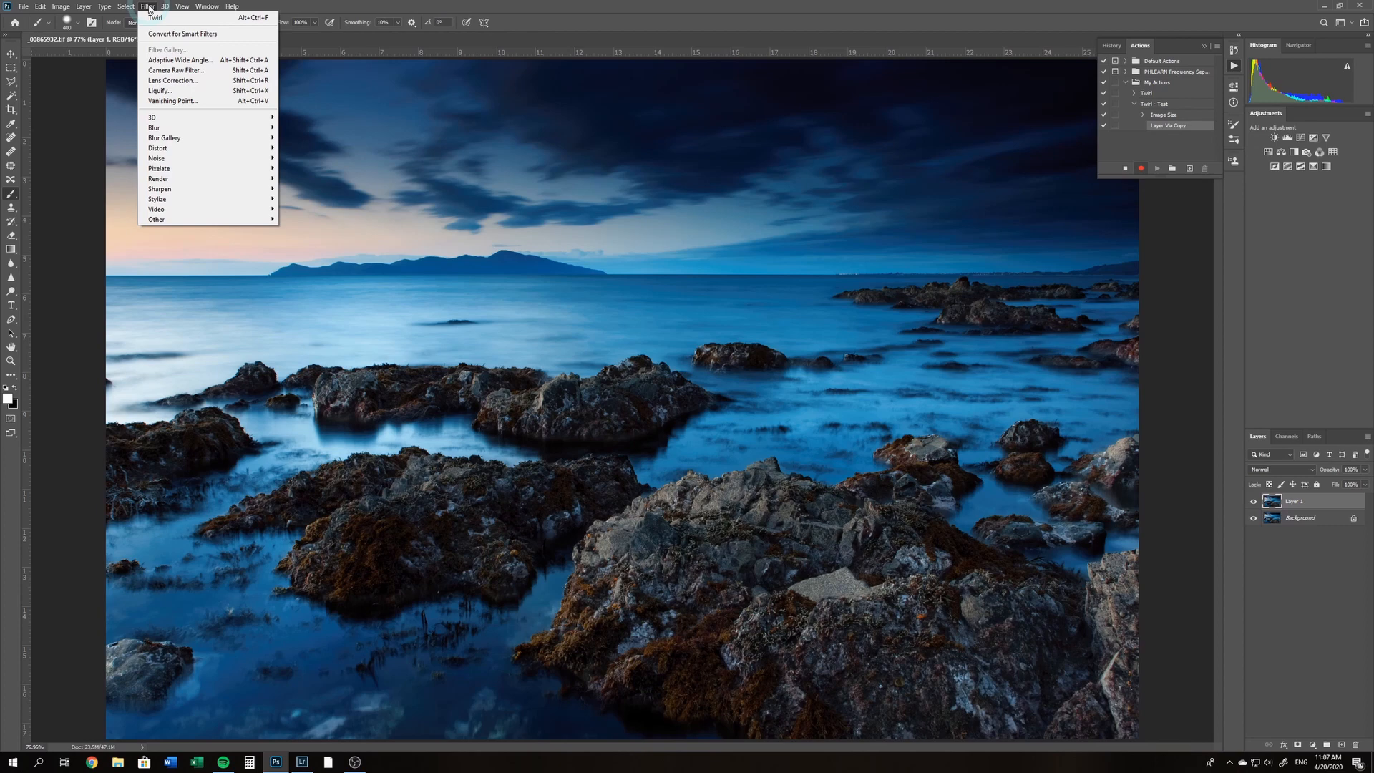
{"action": "mouse_move", "coordinate": [224, 173]}
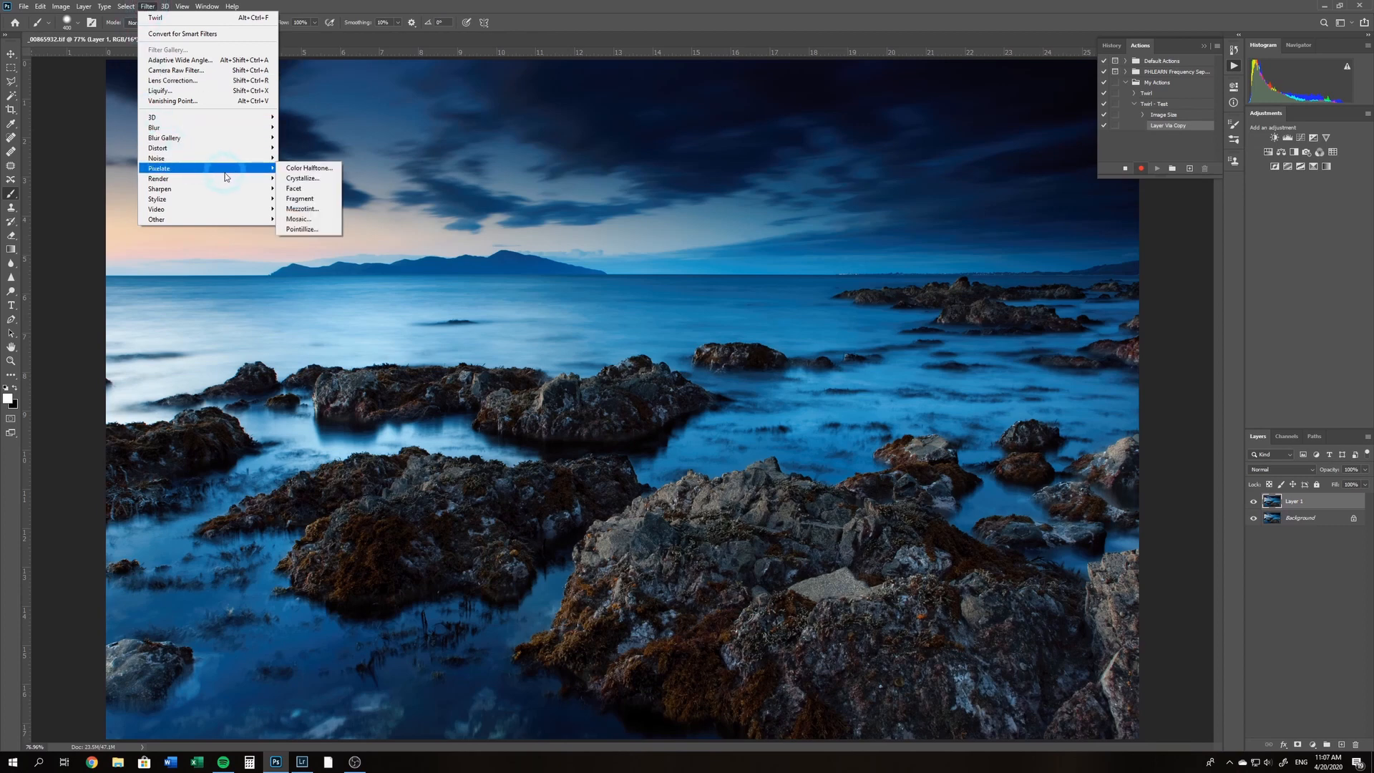
{"action": "left_click", "coordinate": [319, 213]}
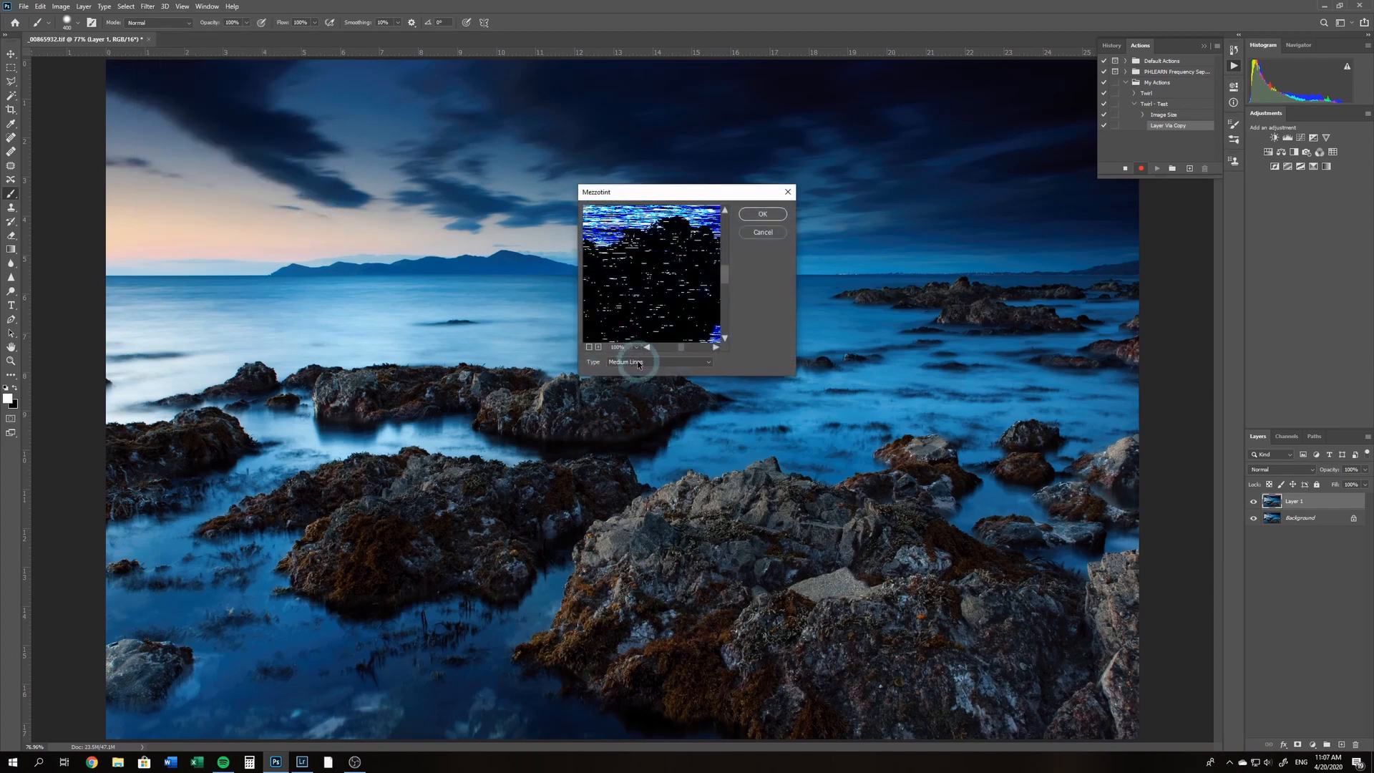
{"action": "left_click", "coordinate": [627, 362]}
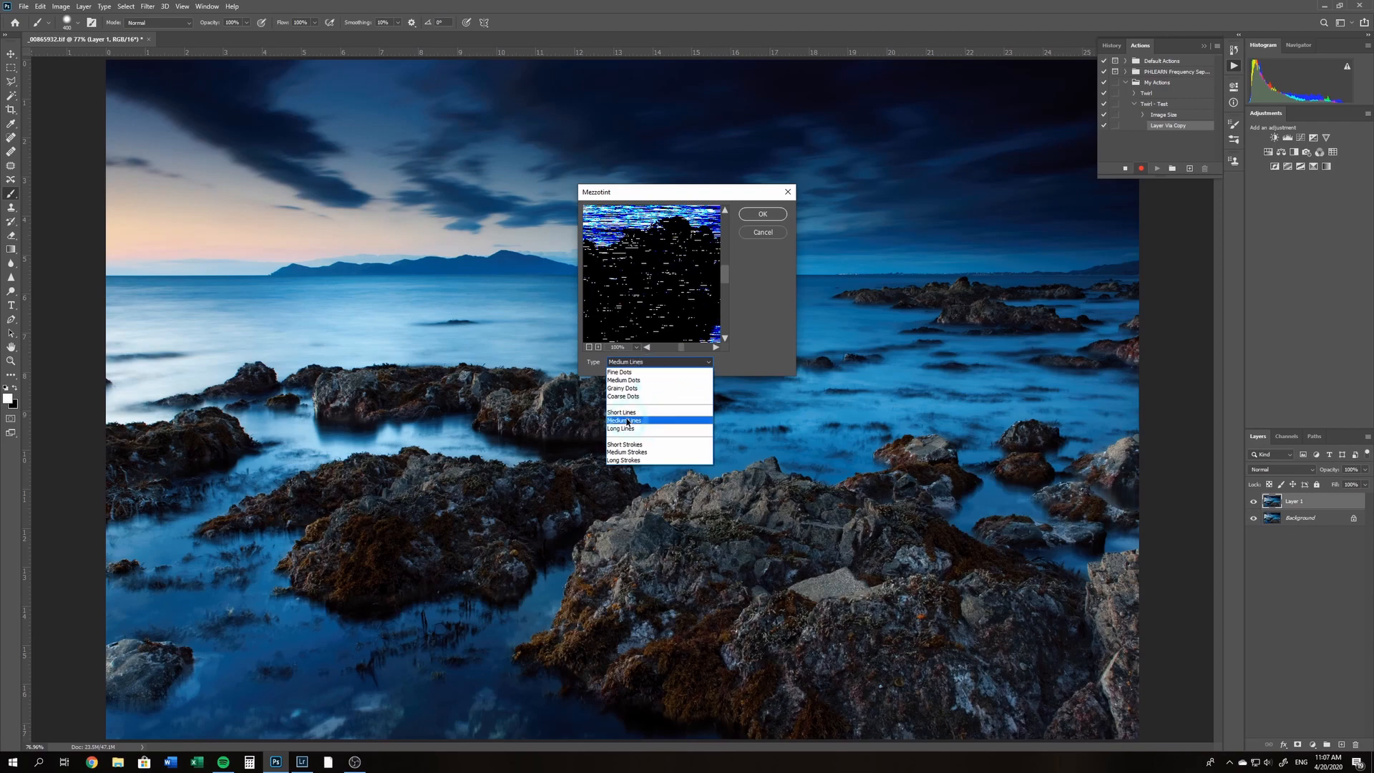
{"action": "left_click", "coordinate": [627, 421]}
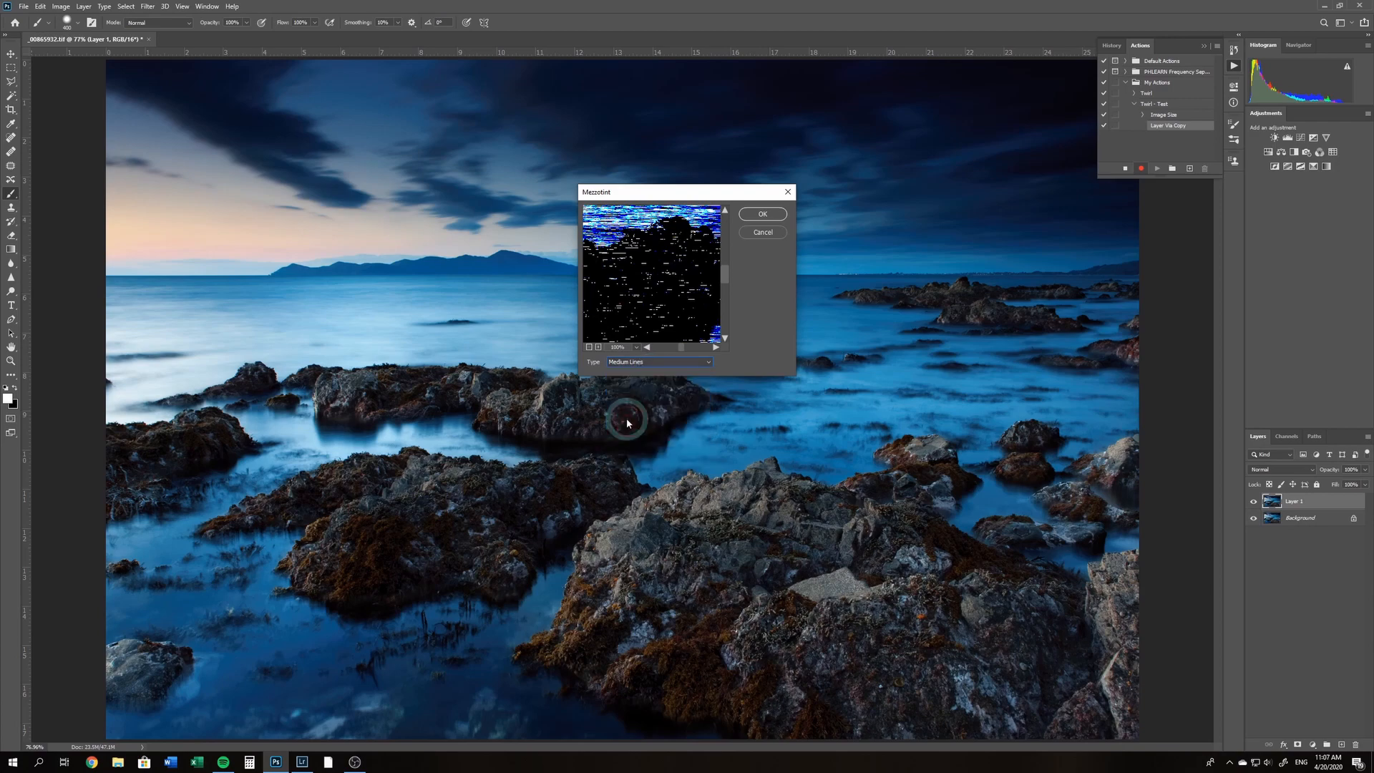
{"action": "left_click", "coordinate": [764, 218]}
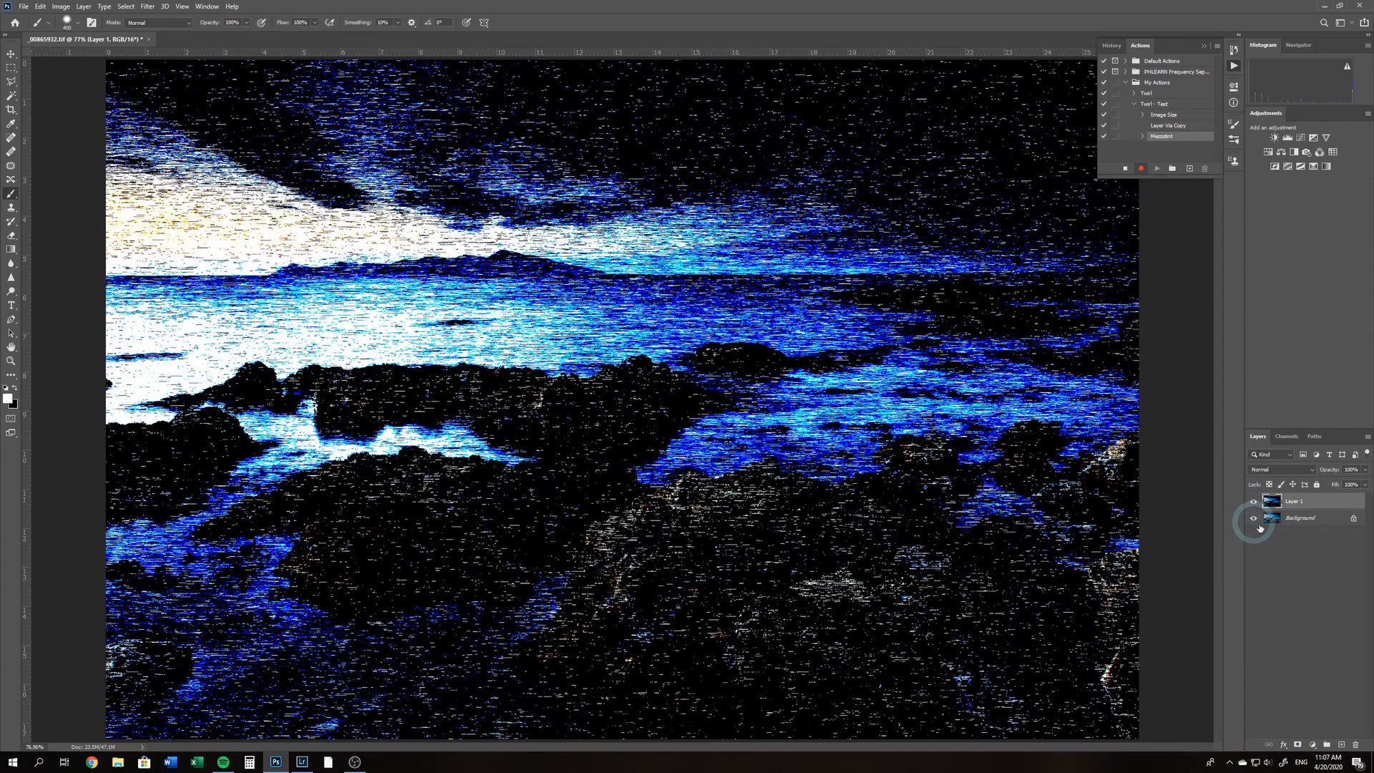
Apply a Radial Blur to the Mezzotint layer with amount 100, blur method Zoom and quality Best
{"action": "left_click", "coordinate": [146, 8]}
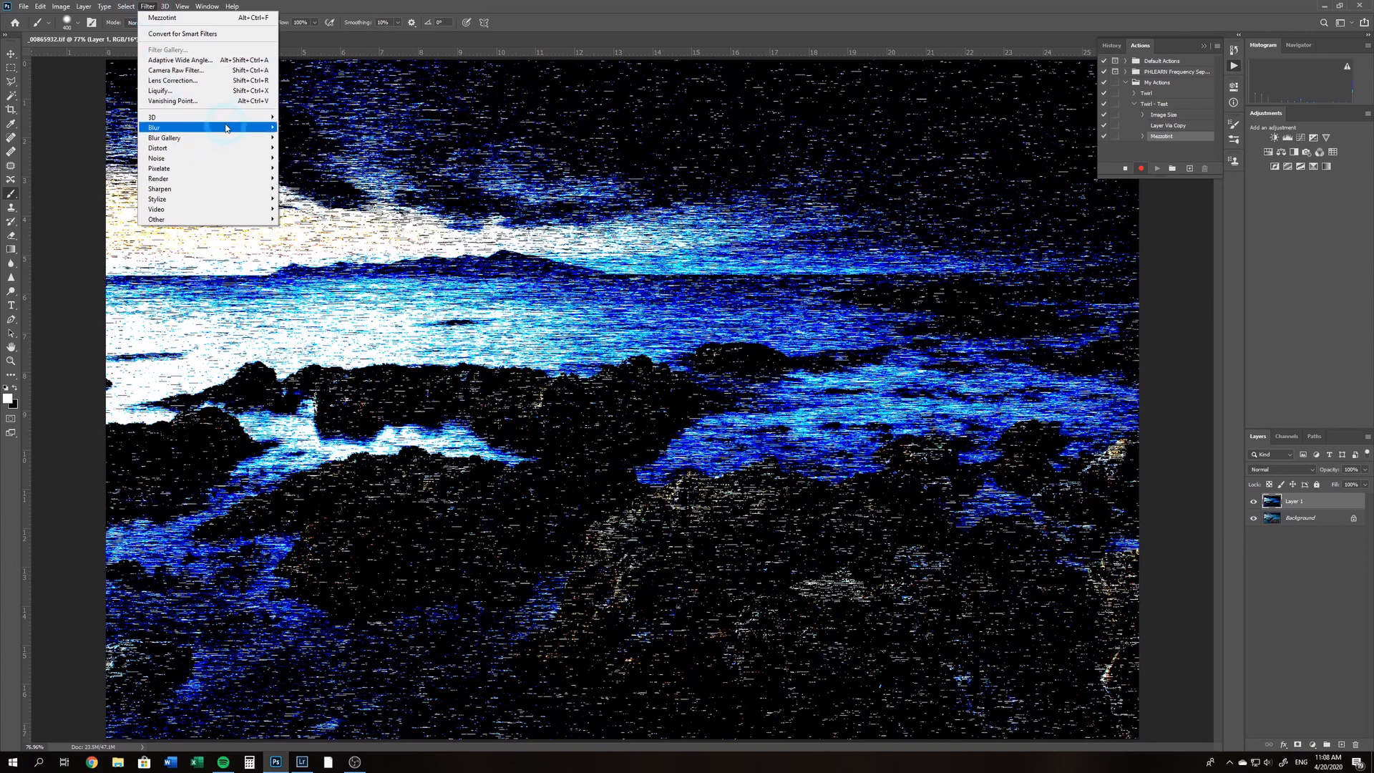
{"action": "mouse_move", "coordinate": [208, 127]}
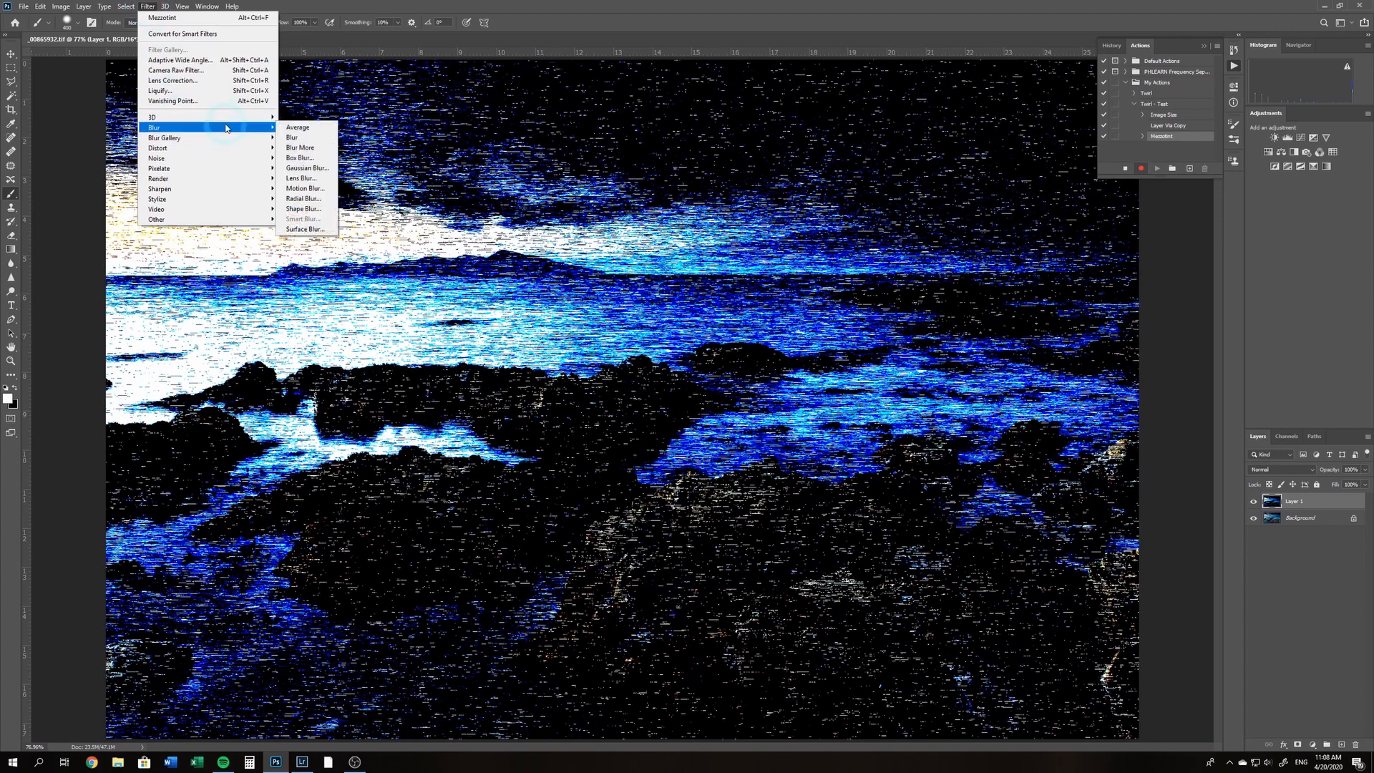
{"action": "left_click", "coordinate": [316, 203]}
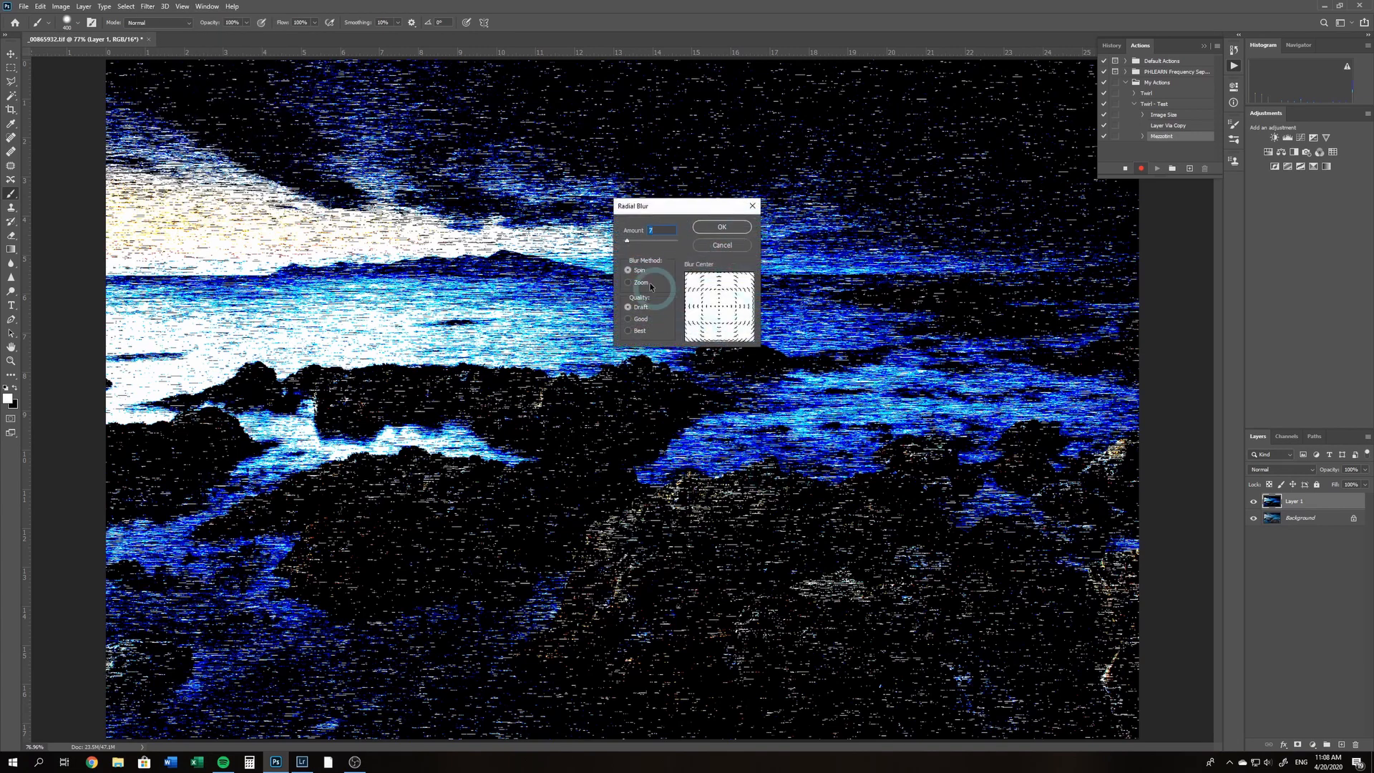
{"action": "left_click", "coordinate": [631, 271]}
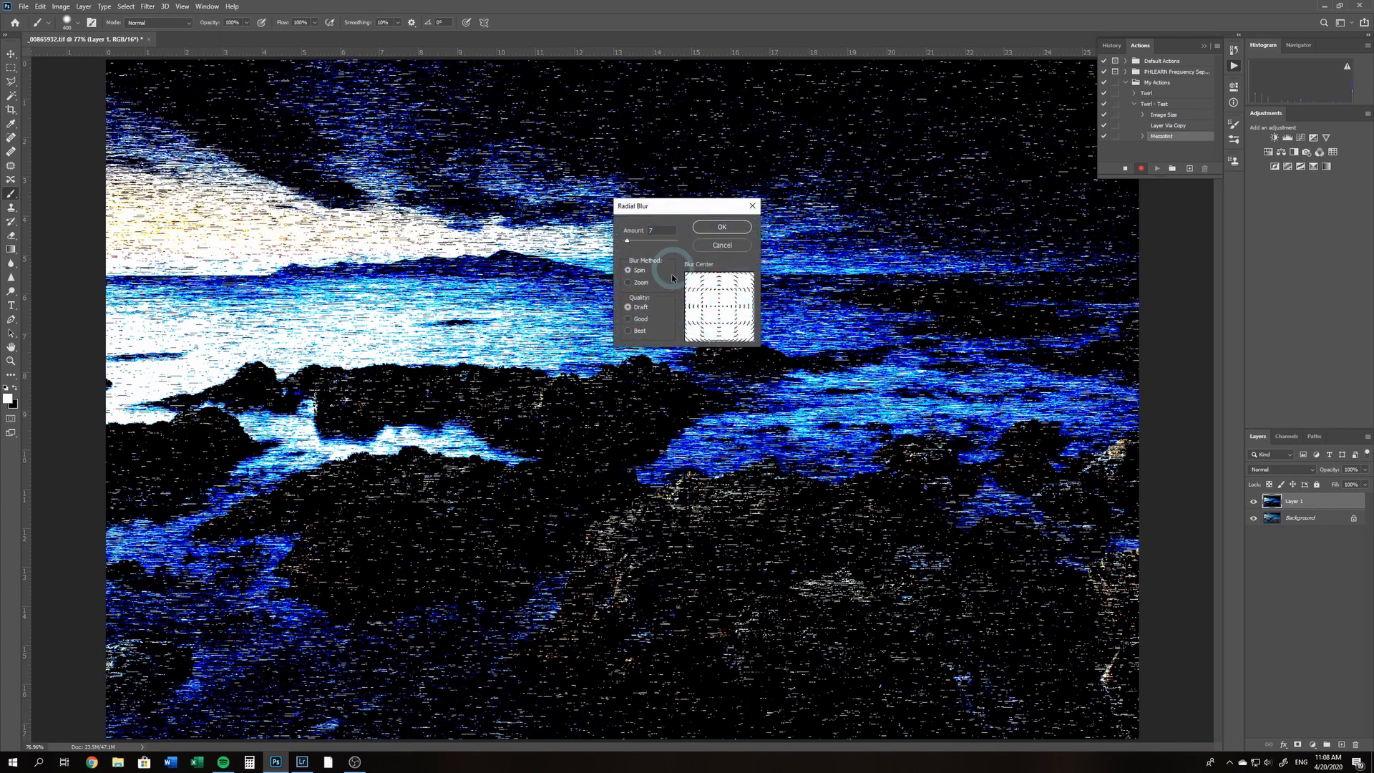
{"action": "left_click", "coordinate": [629, 282]}
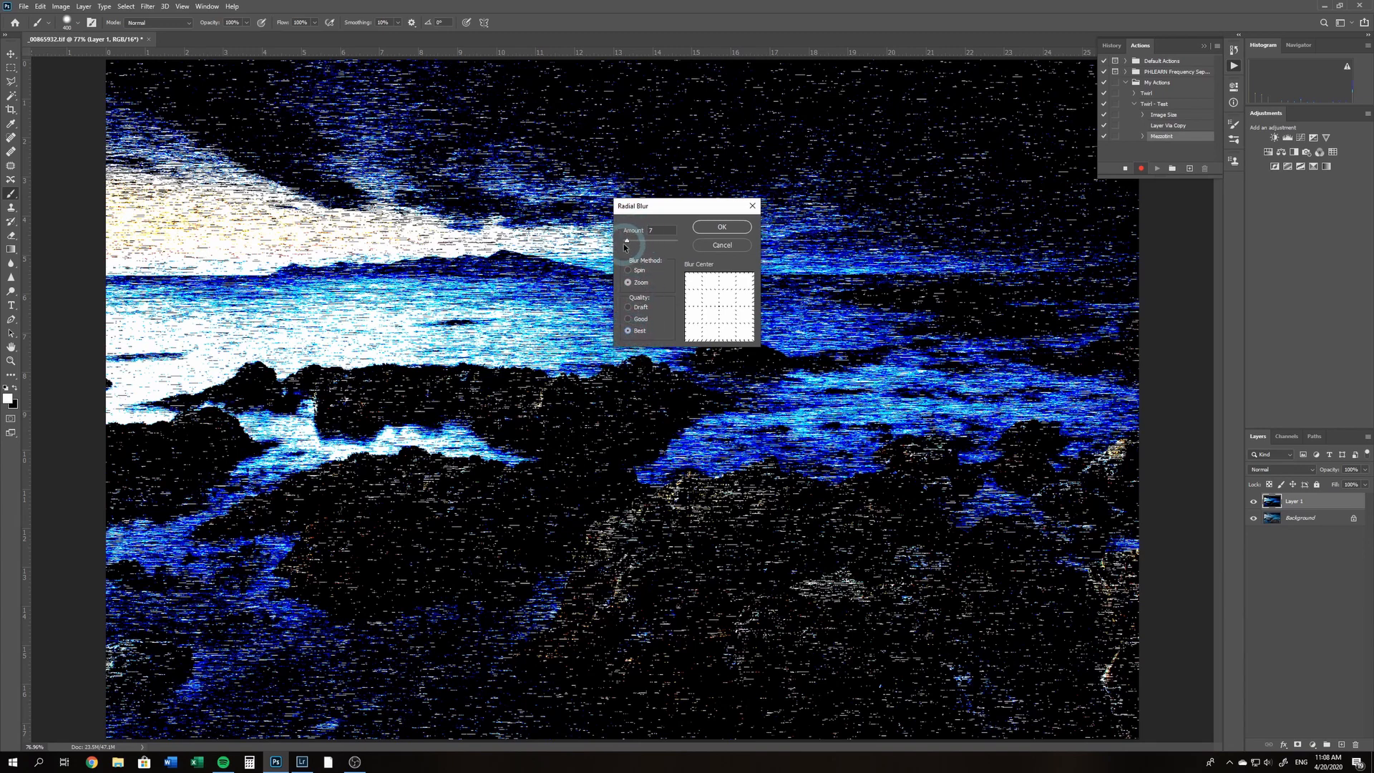
{"action": "mouse_move", "coordinate": [628, 244]}
{"action": "left_mouse_down"}
{"action": "mouse_move", "coordinate": [715, 238]}
{"action": "mouse_move", "coordinate": [702, 236]}
{"action": "left_mouse_up"}
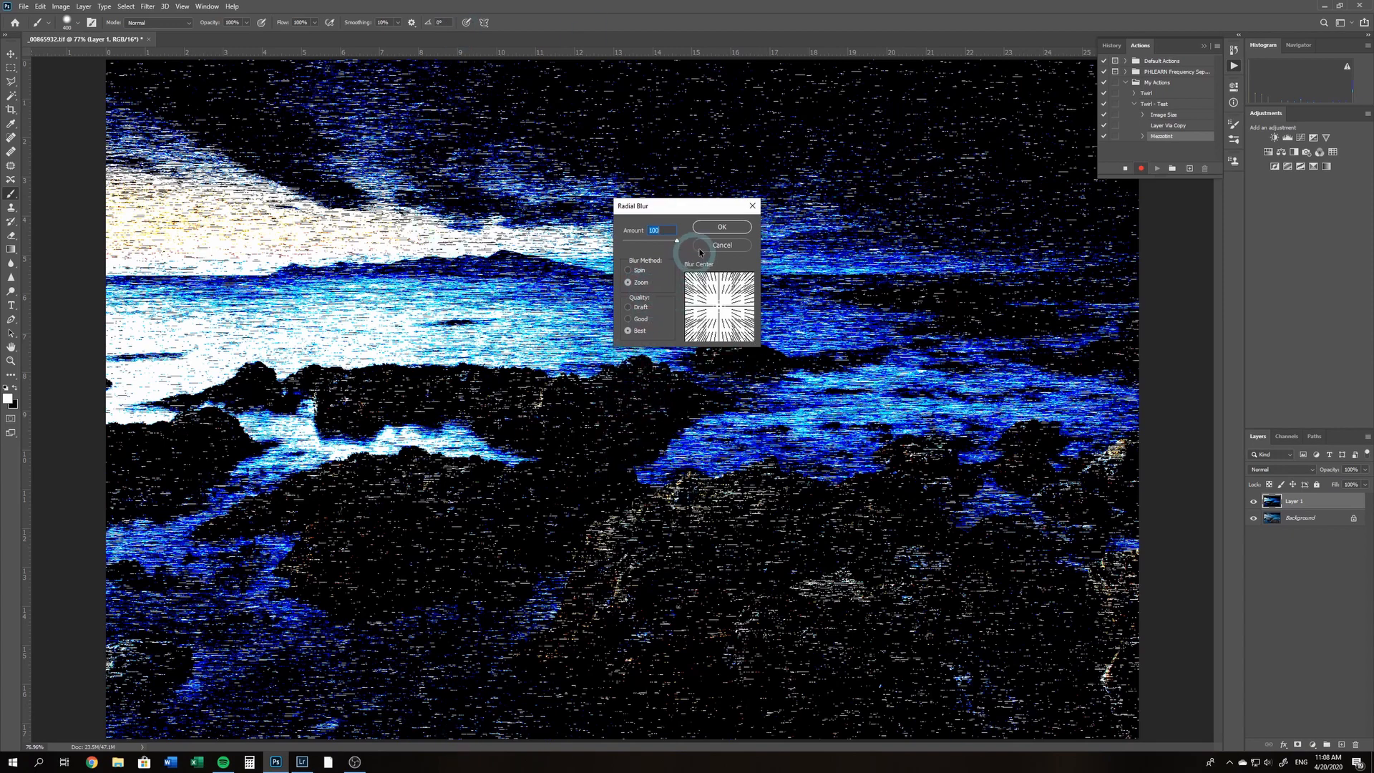
{"action": "left_click", "coordinate": [722, 226]}
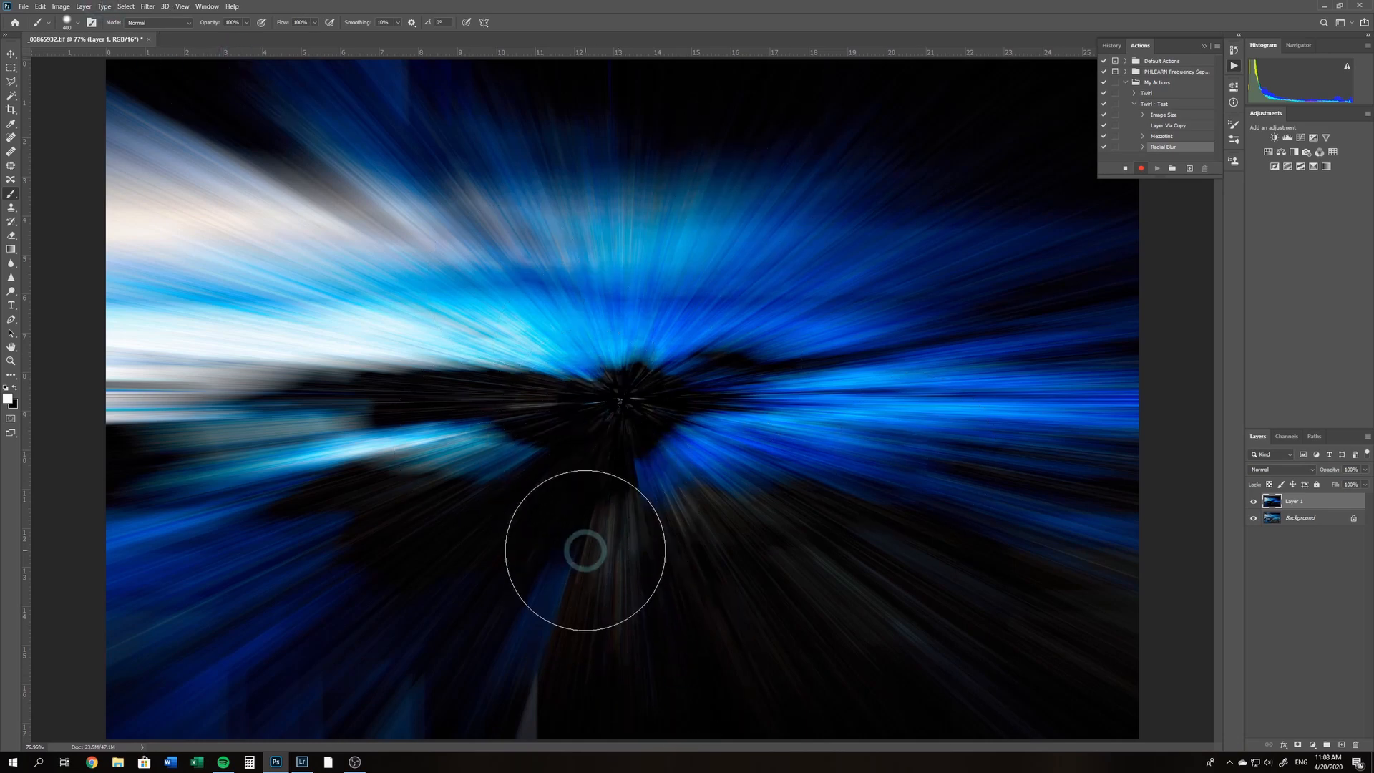
Repeat the same Radial Blur three more times on Layer 1
{"action": "key", "text": "ctrl+alt+f"}
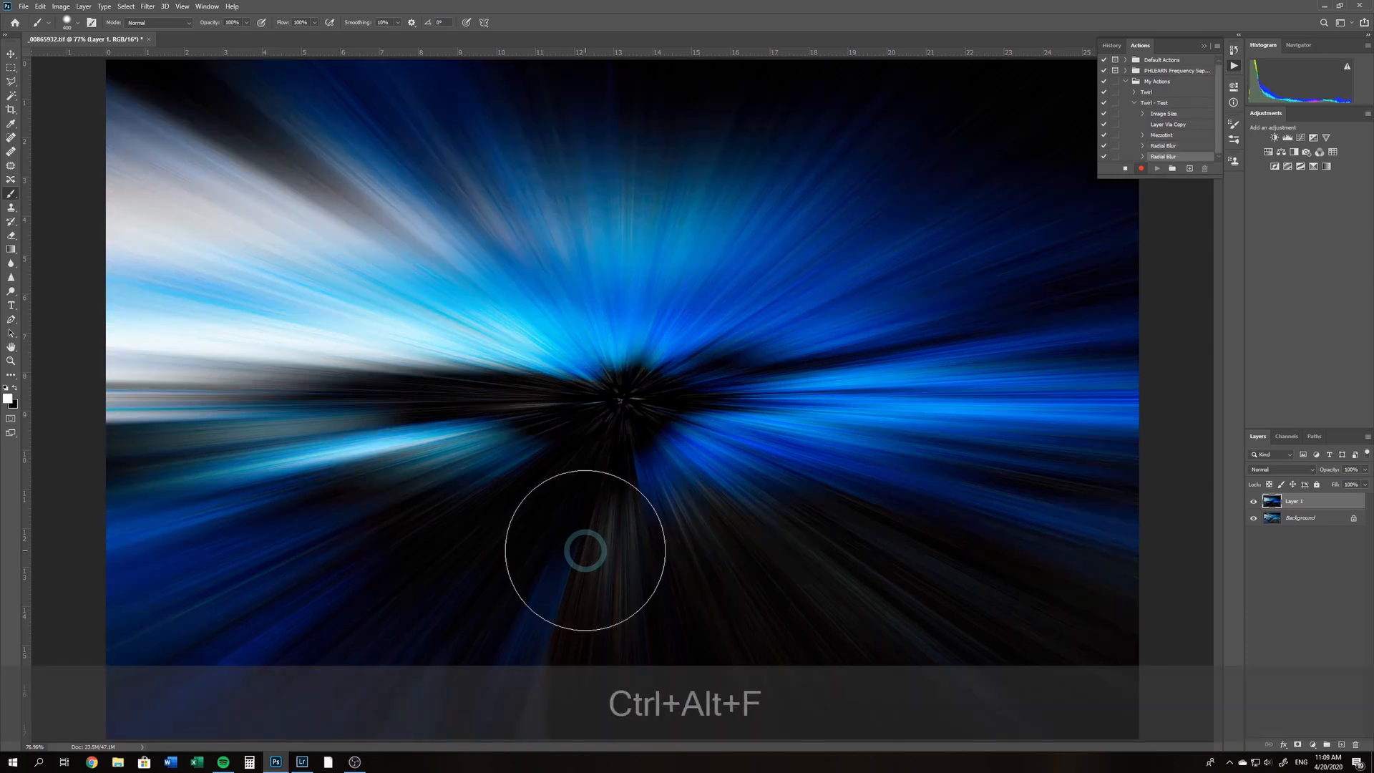
{"action": "key", "text": "ctrl+alt+f"}
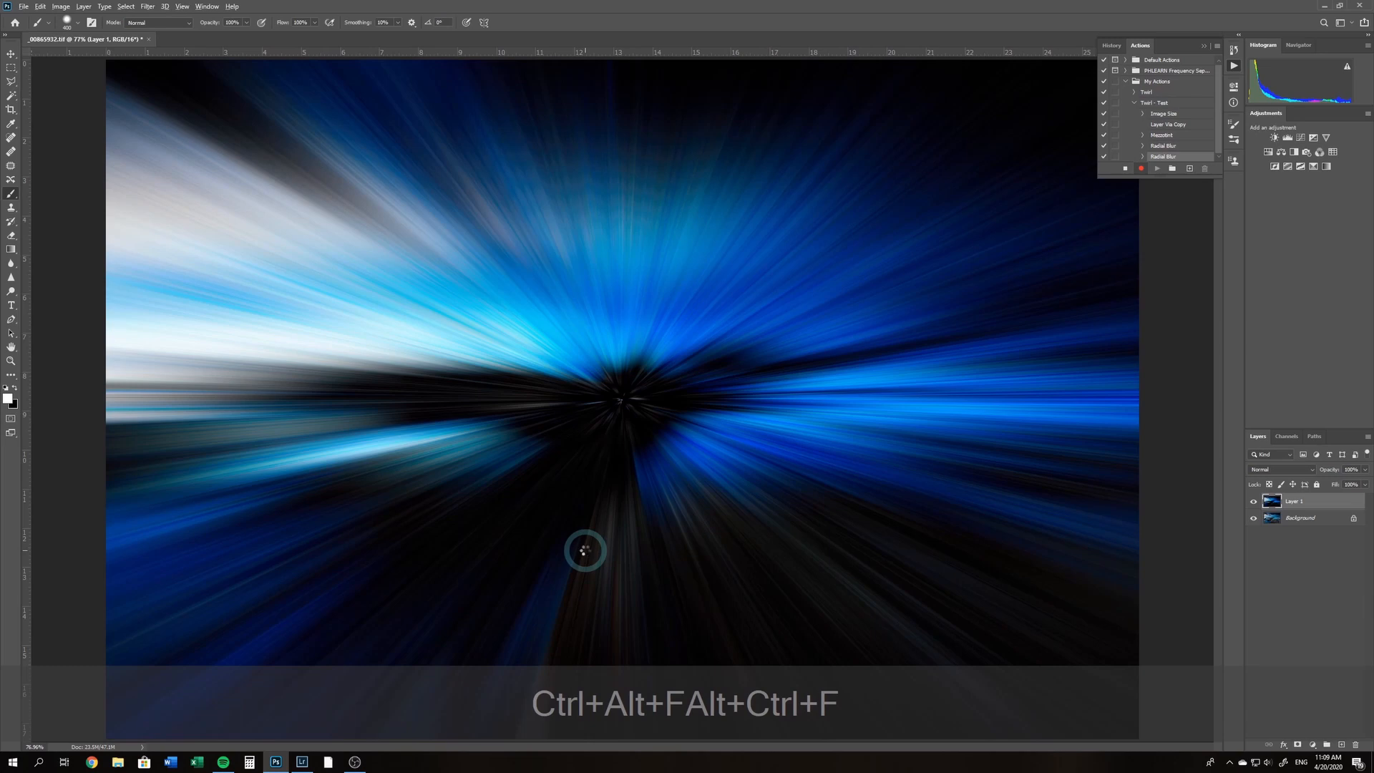
{"action": "key", "text": "ctrl+alt+f"}
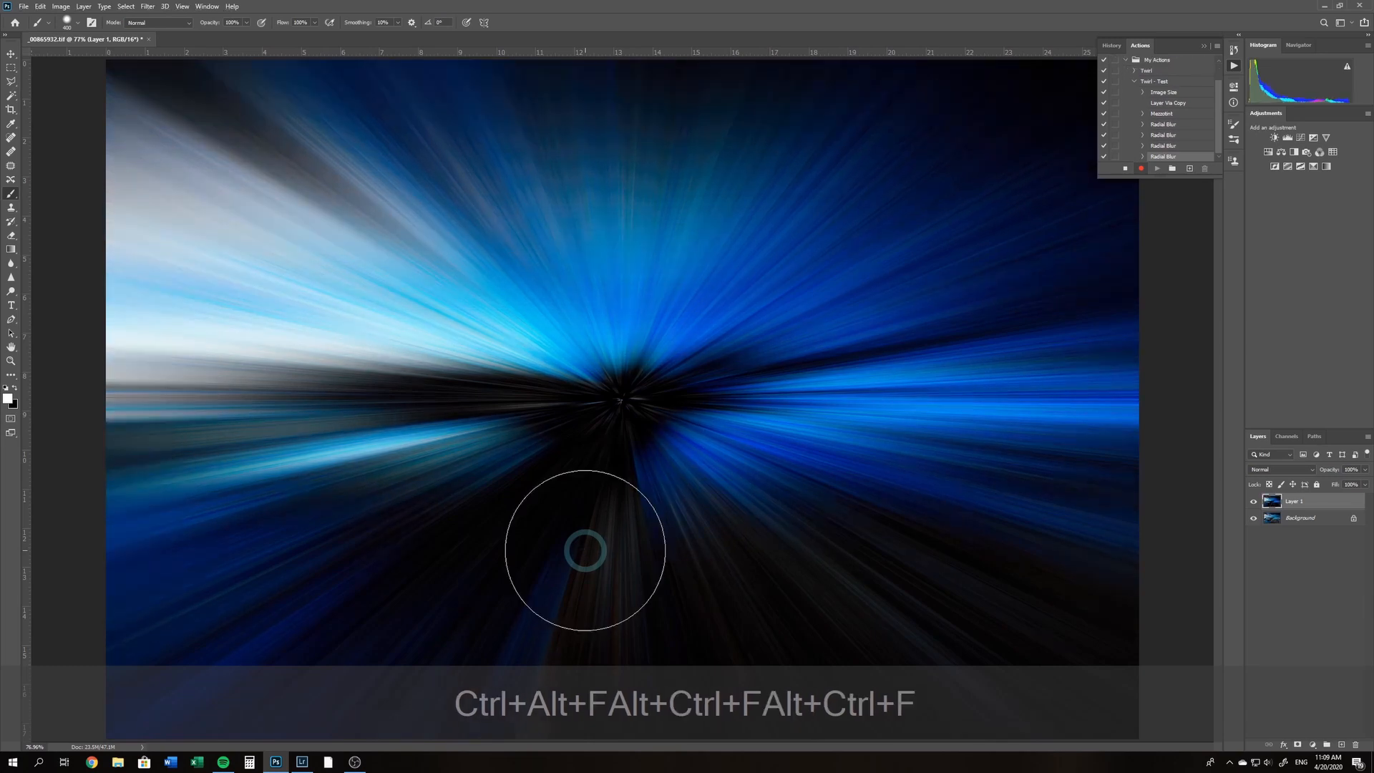
Duplicate the blurred Layer 1 and hide the copy
{"action": "left_click", "coordinate": [154, 8]}
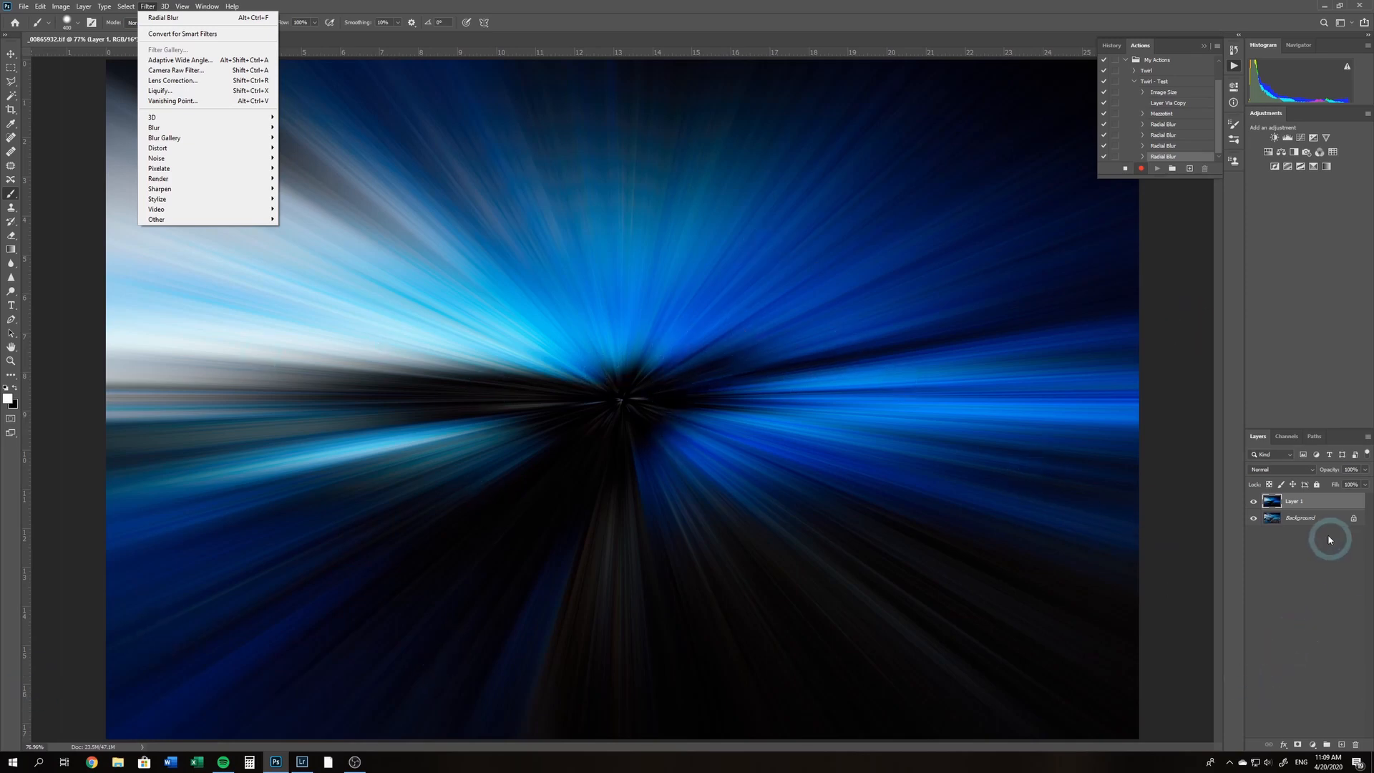
{"action": "left_click", "coordinate": [1314, 507]}
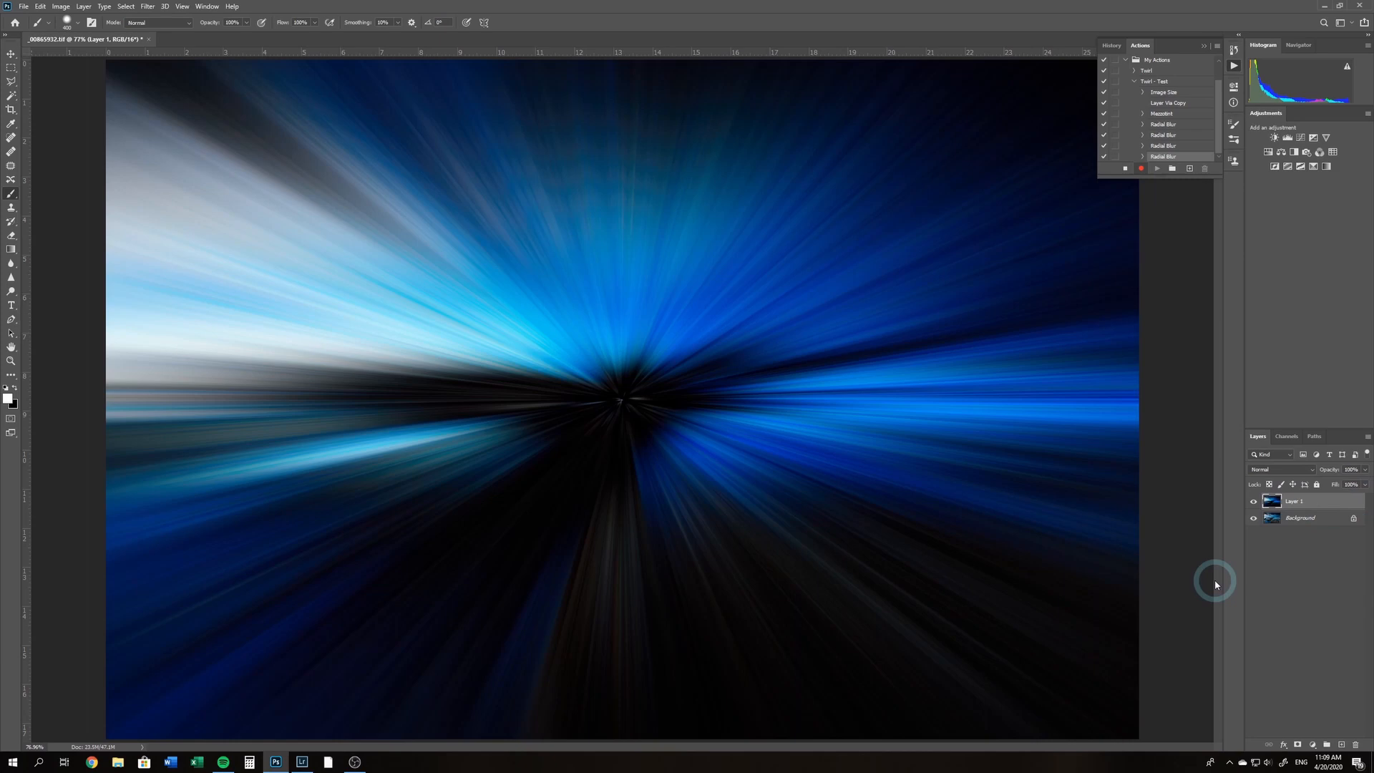
{"action": "key", "text": "ctrl+j"}
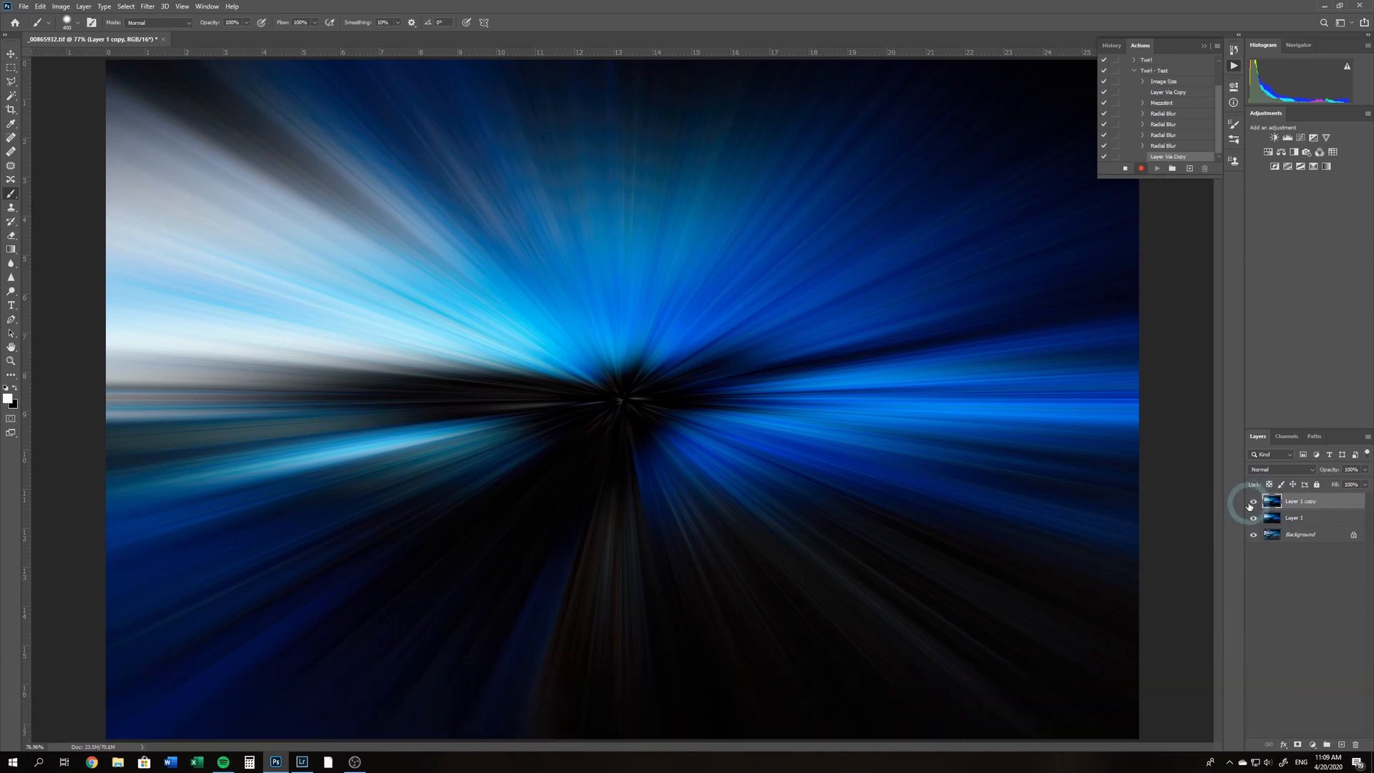
{"action": "left_click", "coordinate": [1251, 503]}
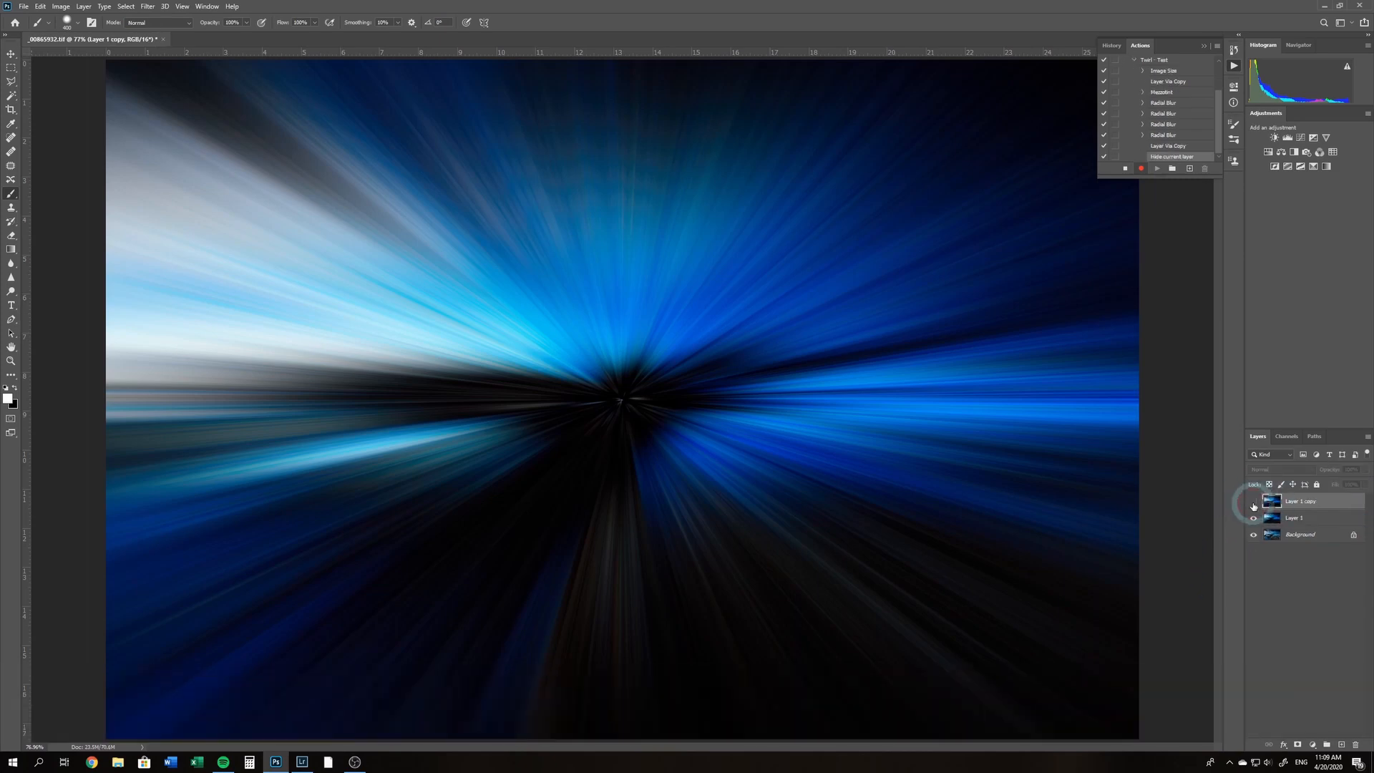
Apply the Twirl distortion filter to Layer 1 with an angle of 100
{"action": "left_click", "coordinate": [1294, 520]}
{"action": "left_click", "coordinate": [1293, 520]}
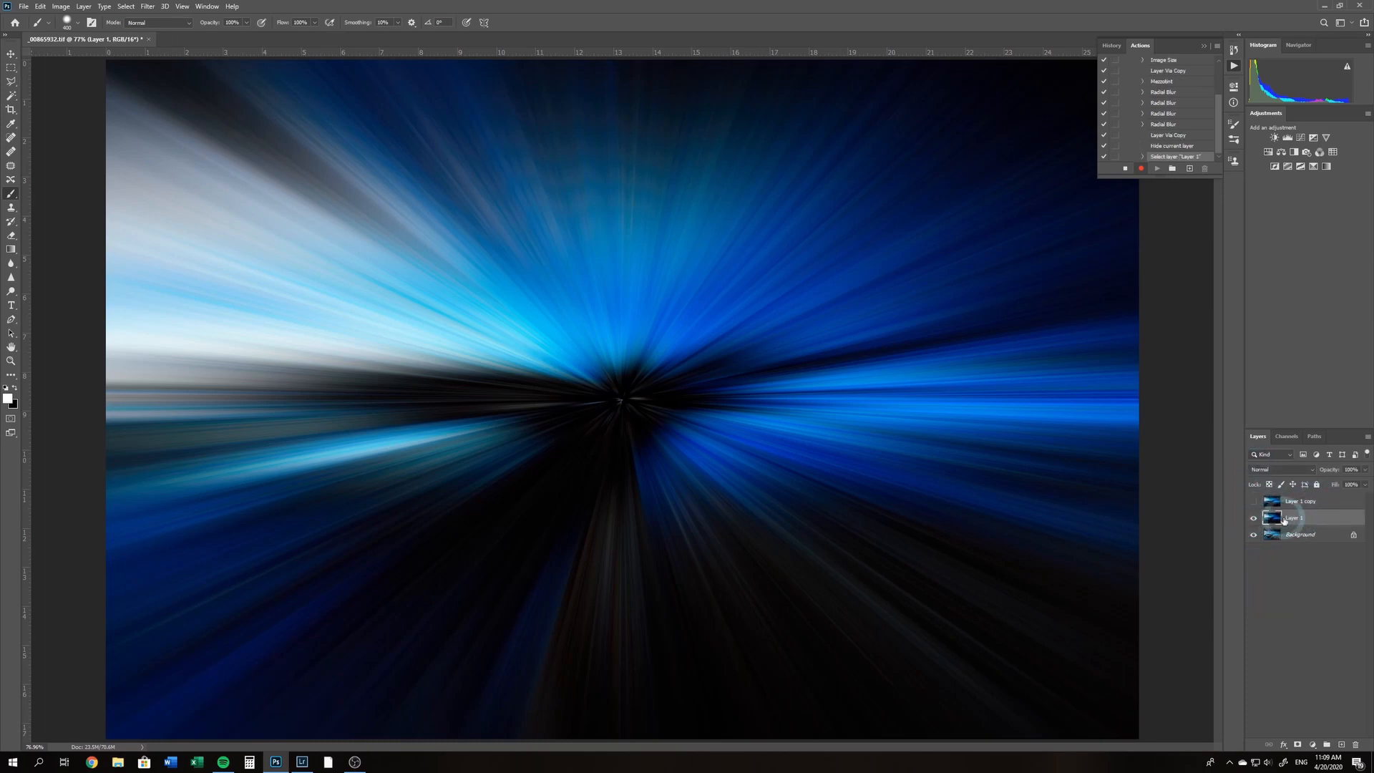
{"action": "left_click", "coordinate": [147, 7]}
{"action": "left_click", "coordinate": [221, 148]}
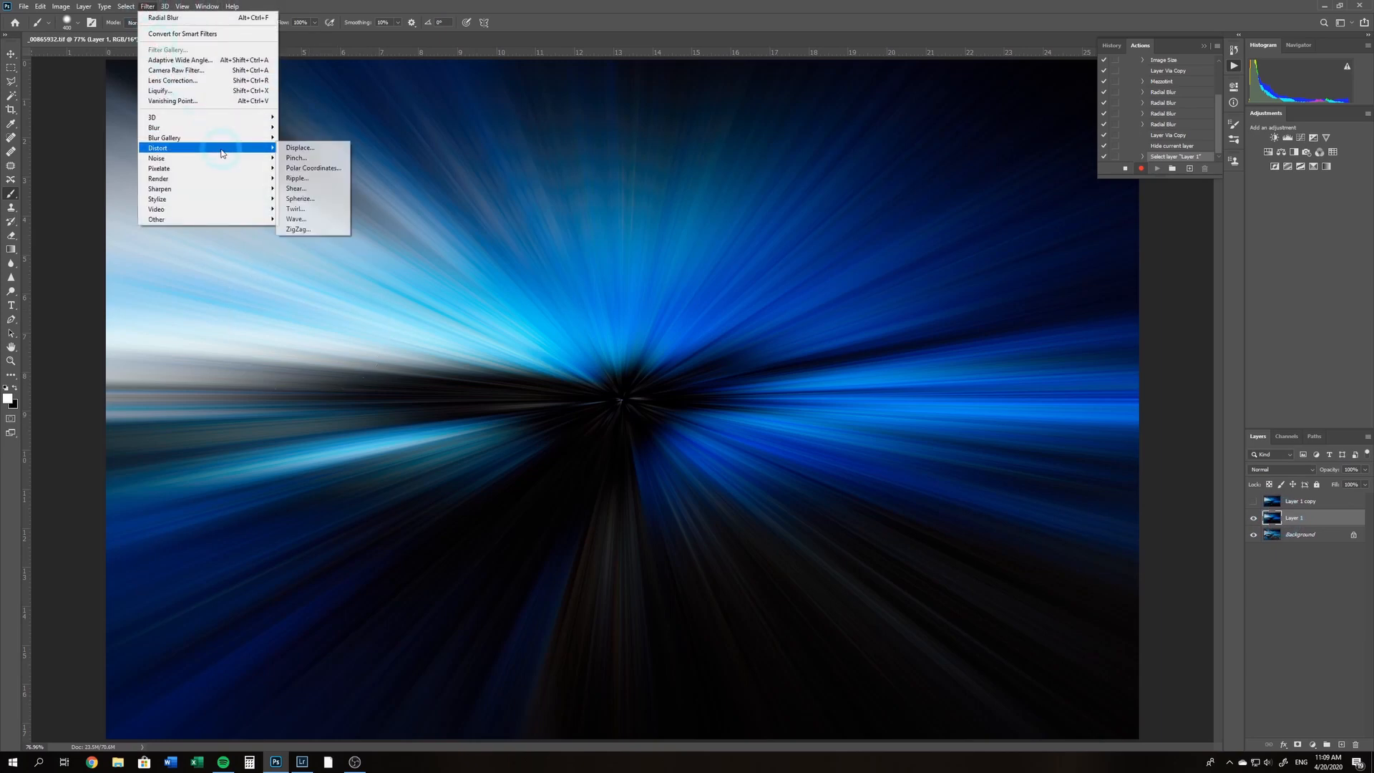
{"action": "left_click", "coordinate": [315, 210]}
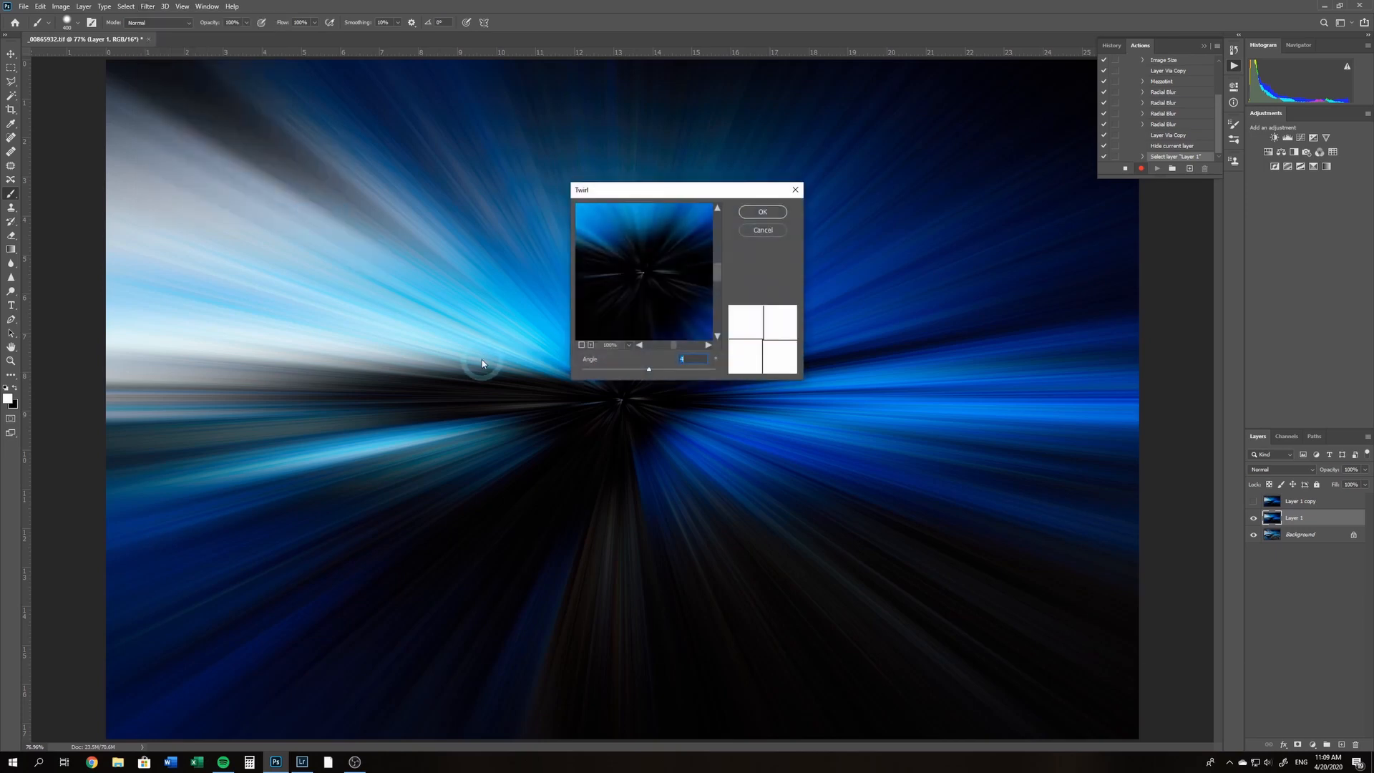
{"action": "type", "text": "100"}
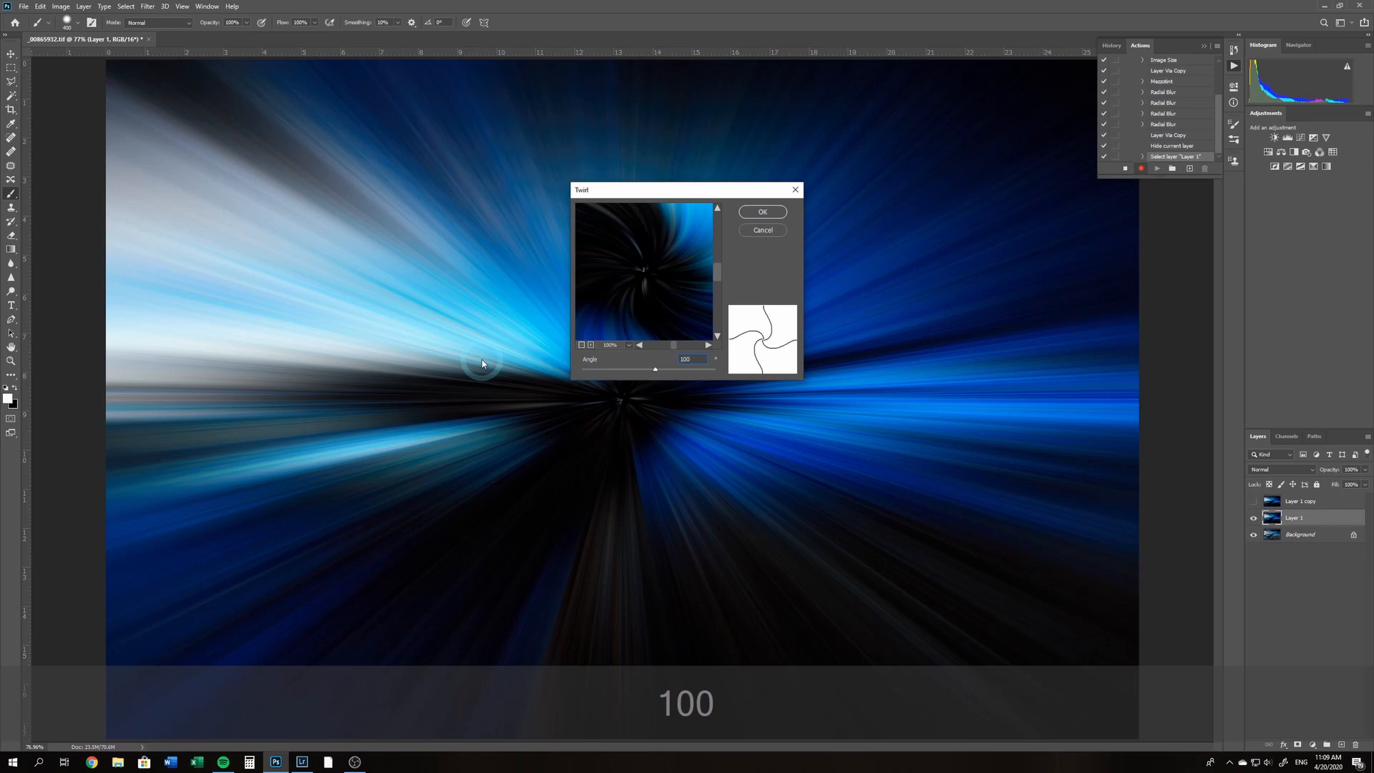
{"action": "left_click", "coordinate": [763, 212]}
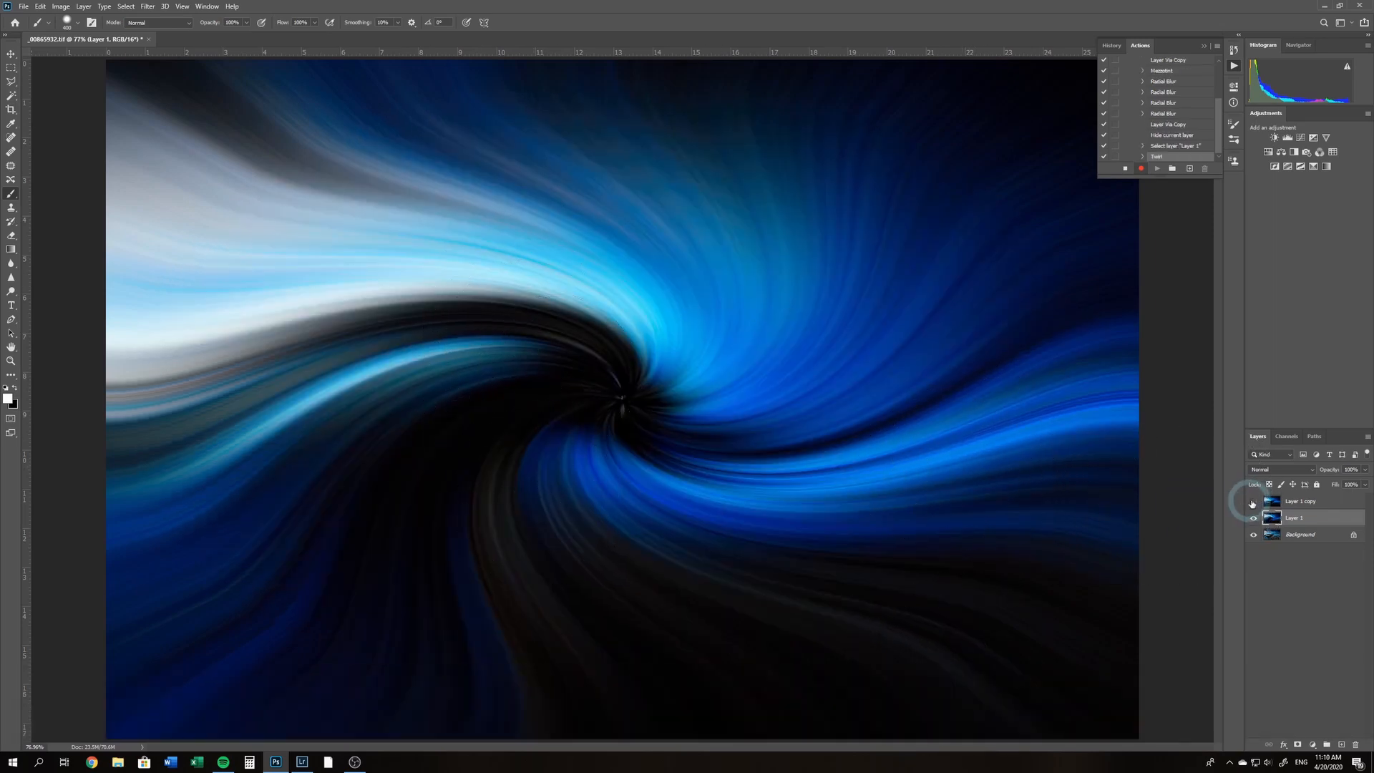
Show Layer 1 copy again and apply the Twirl filter to it with an angle of -100
{"action": "left_click", "coordinate": [1301, 500]}
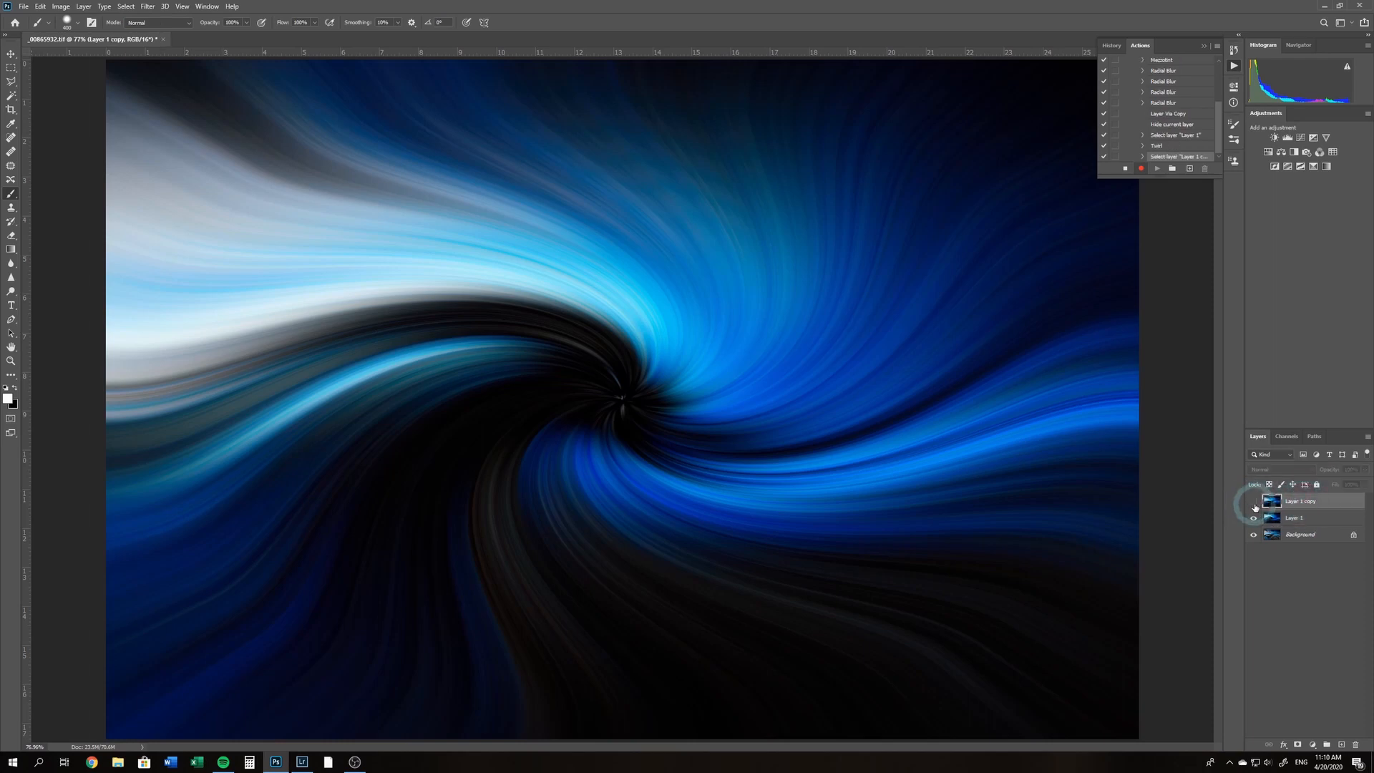
{"action": "left_click", "coordinate": [1254, 503]}
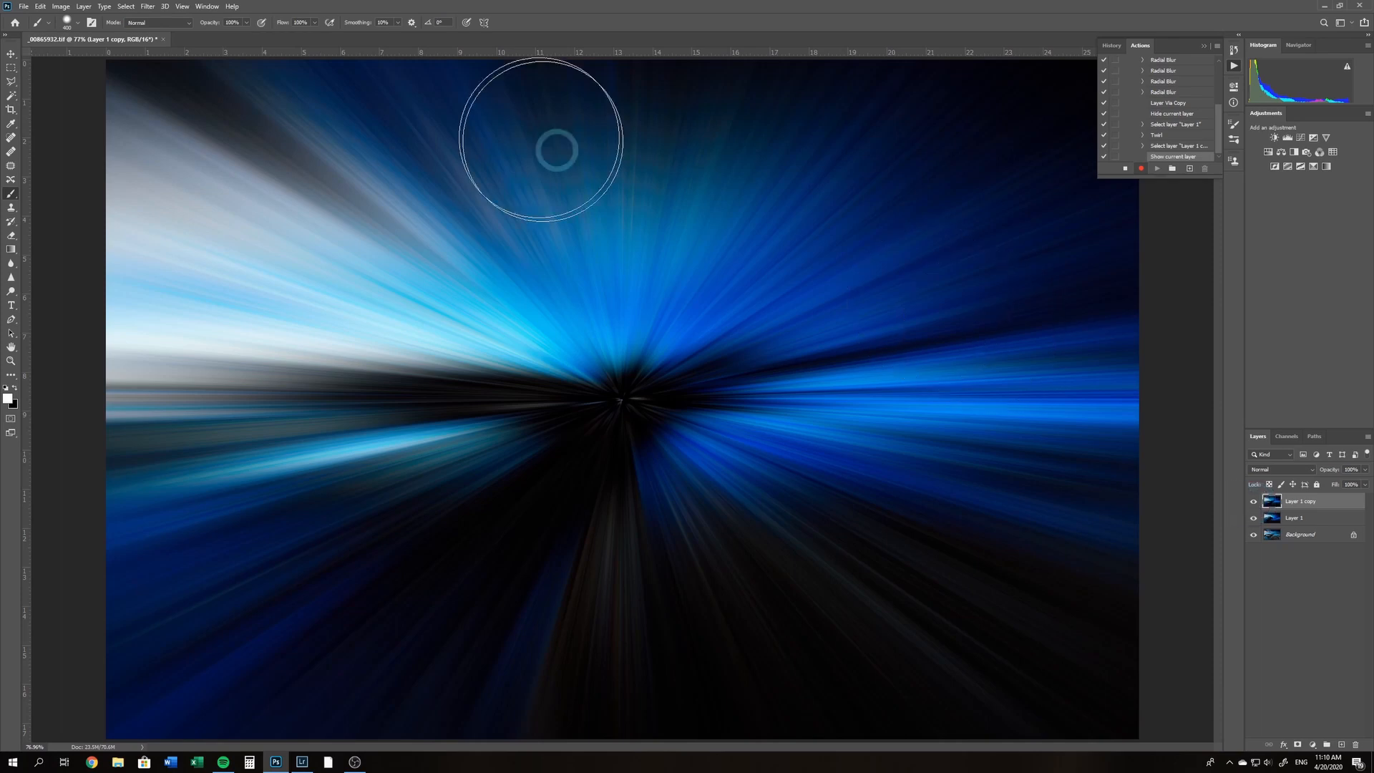
{"action": "left_click", "coordinate": [149, 7]}
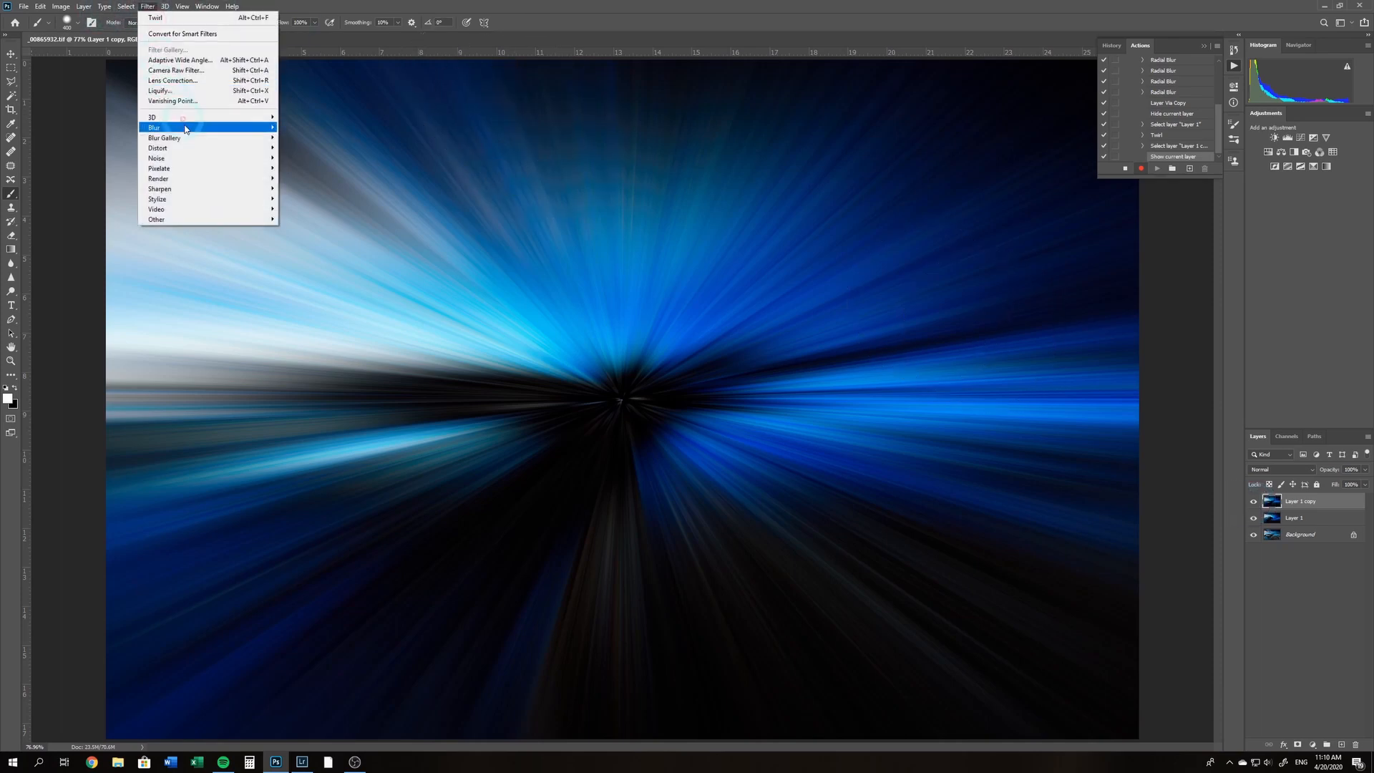
{"action": "left_click", "coordinate": [197, 160]}
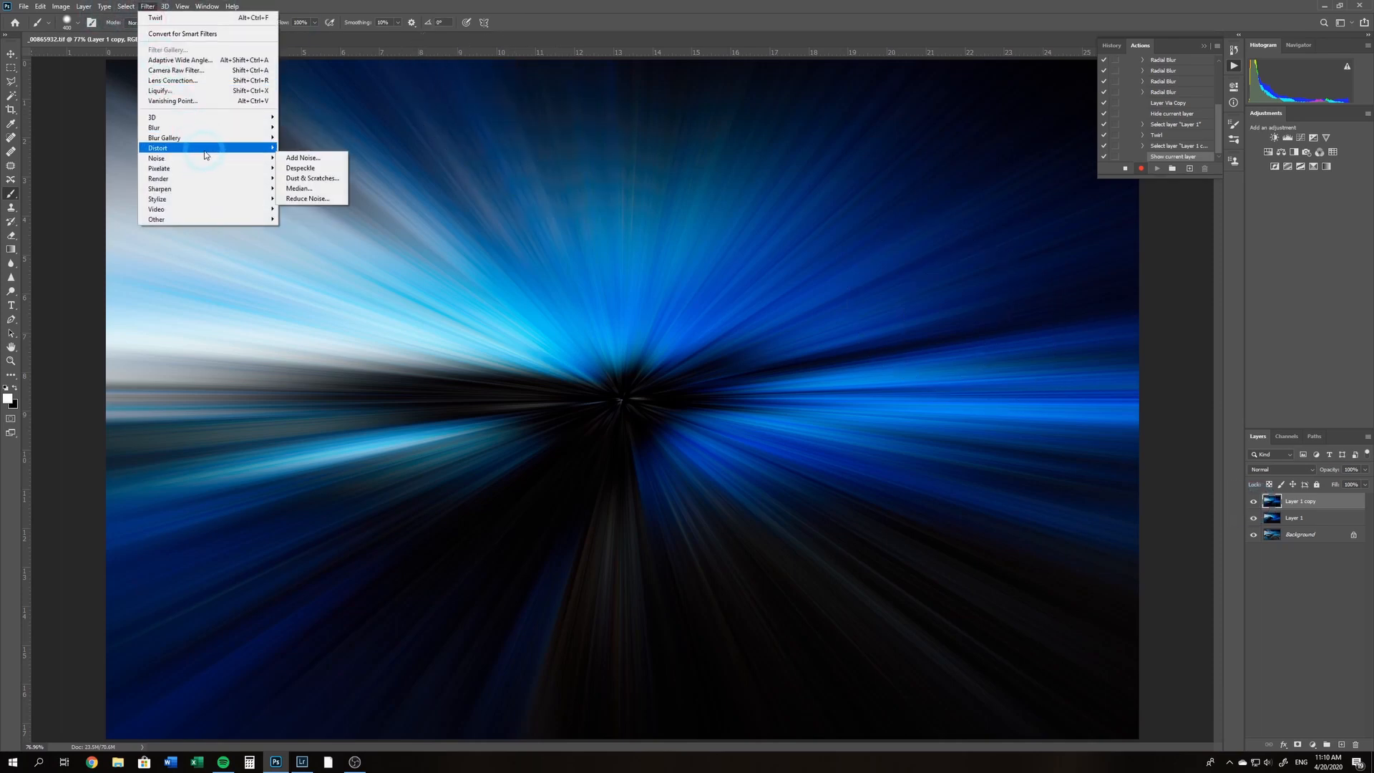
{"action": "mouse_move", "coordinate": [223, 147]}
{"action": "left_click", "coordinate": [323, 214]}
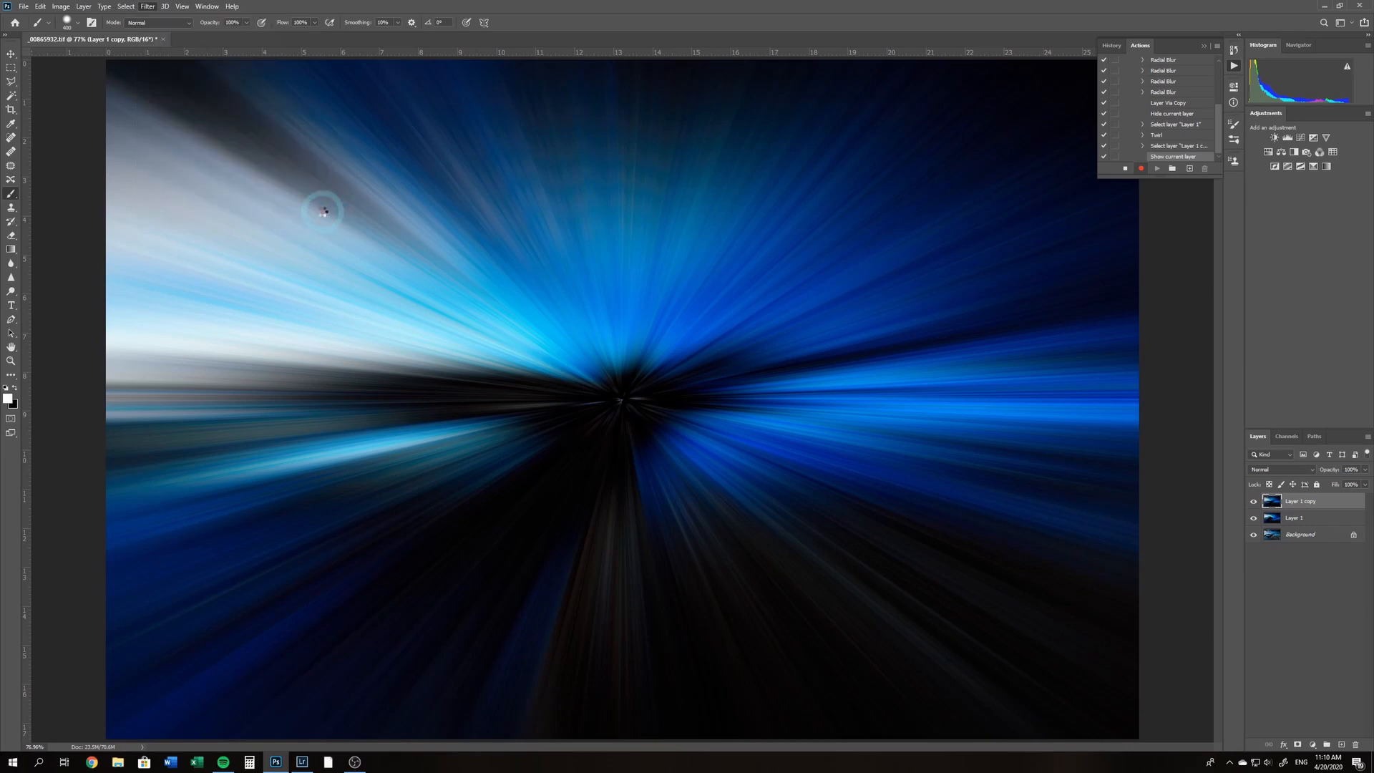
{"action": "left_click", "coordinate": [637, 345]}
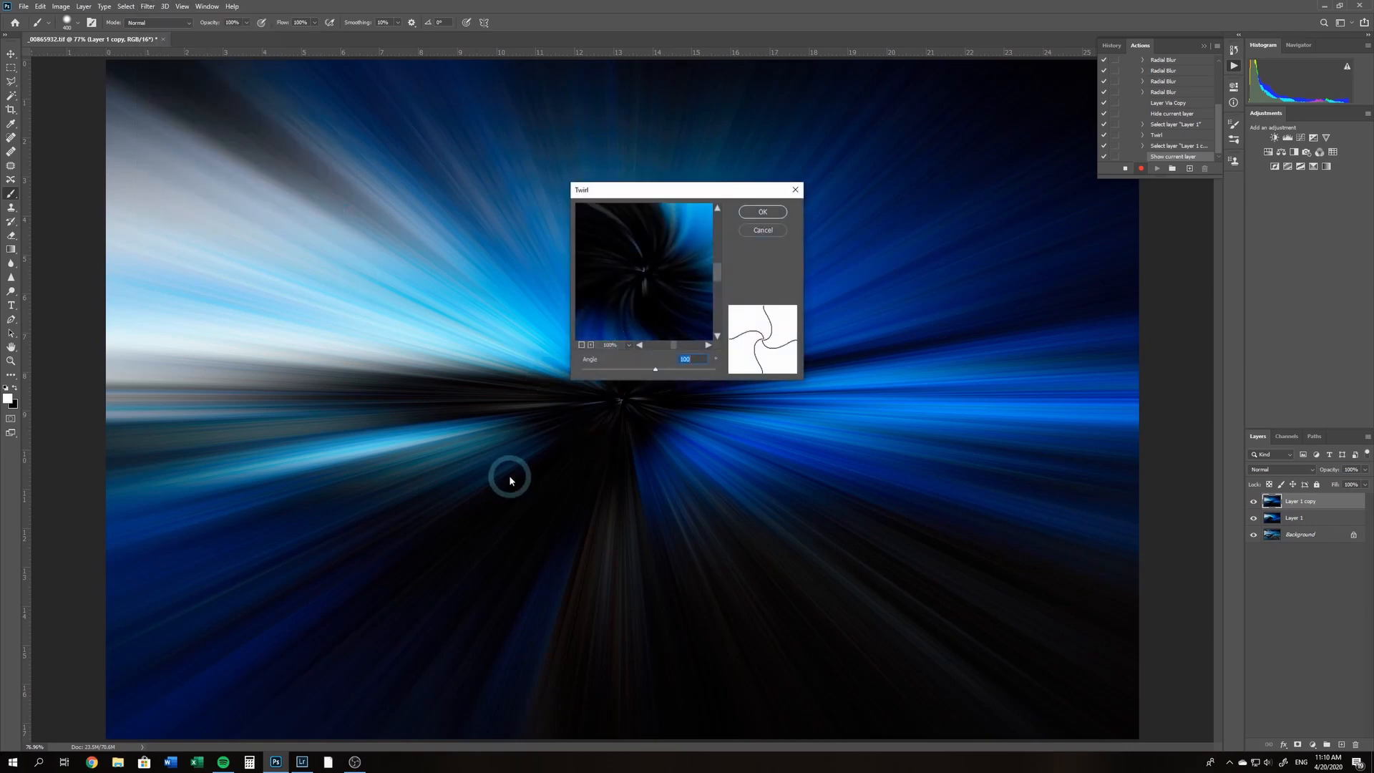
{"action": "type", "text": "-100"}
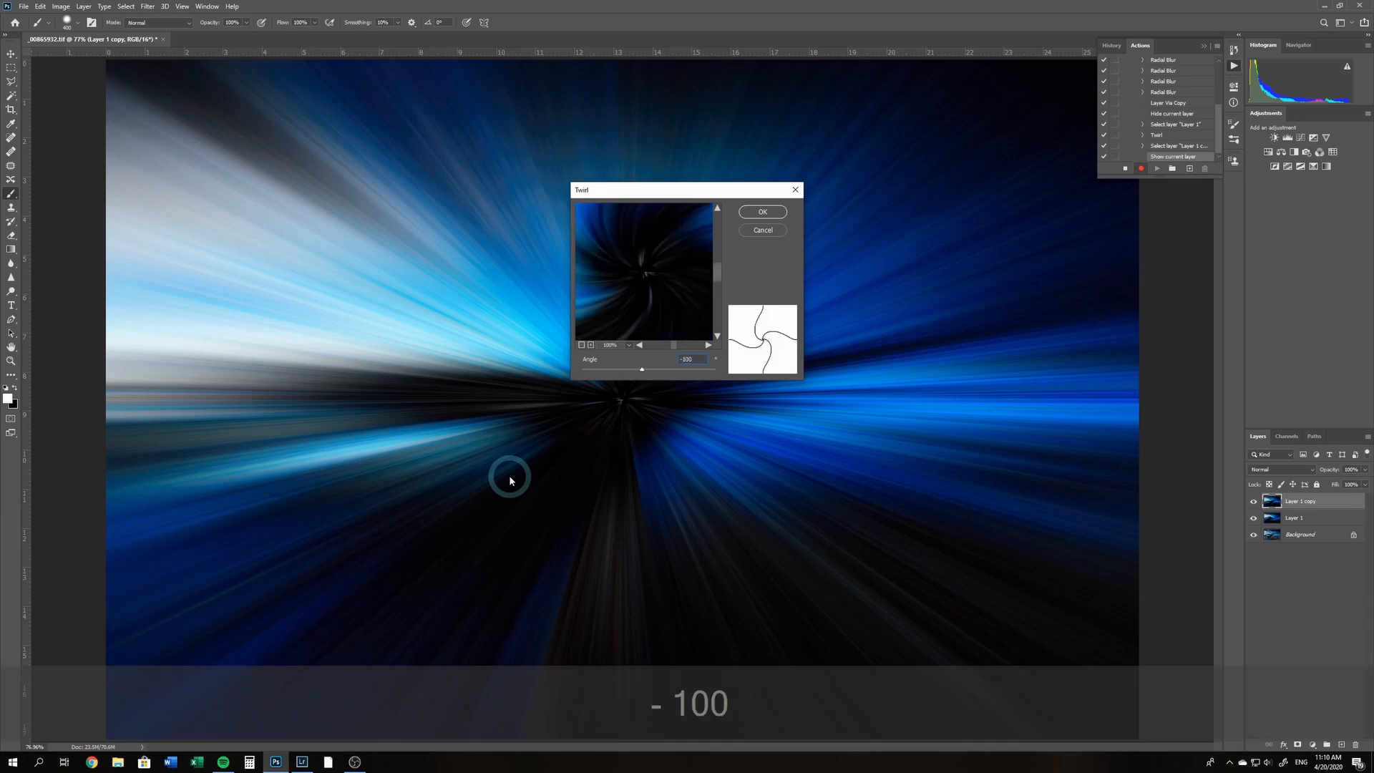
{"action": "key", "text": "Return"}
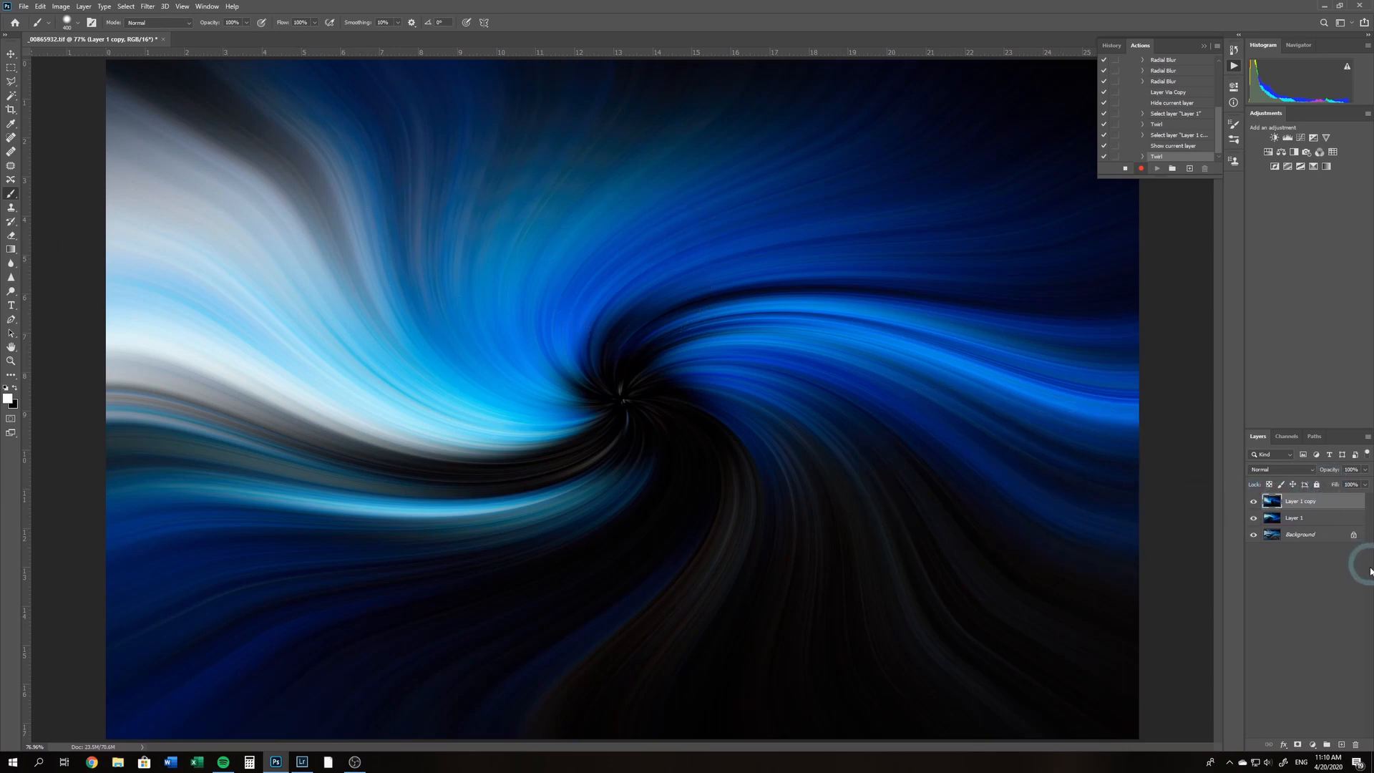
Compare the two twirls by hiding and showing Layer 1 copy, and set its blend mode to Lighten
{"action": "left_click", "coordinate": [1257, 503]}
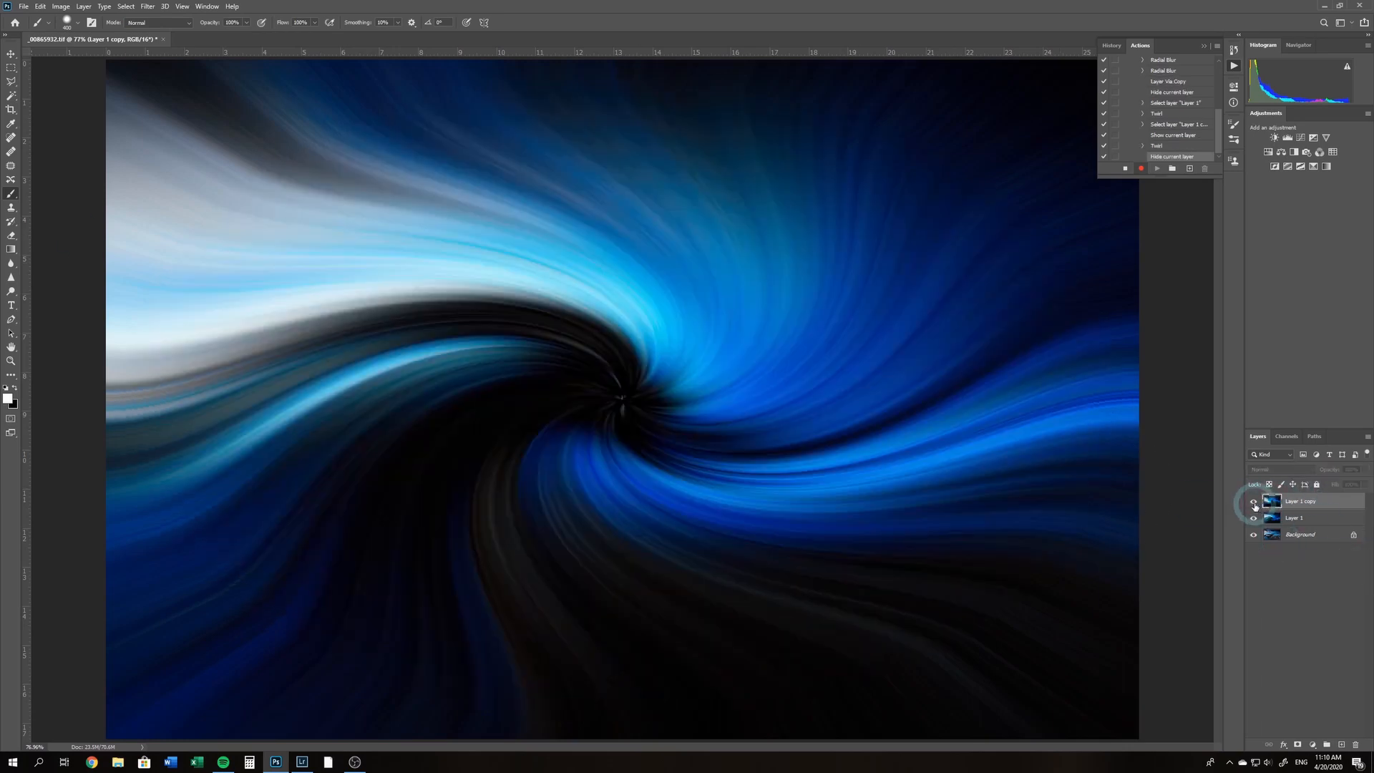
{"action": "left_click", "coordinate": [1258, 503]}
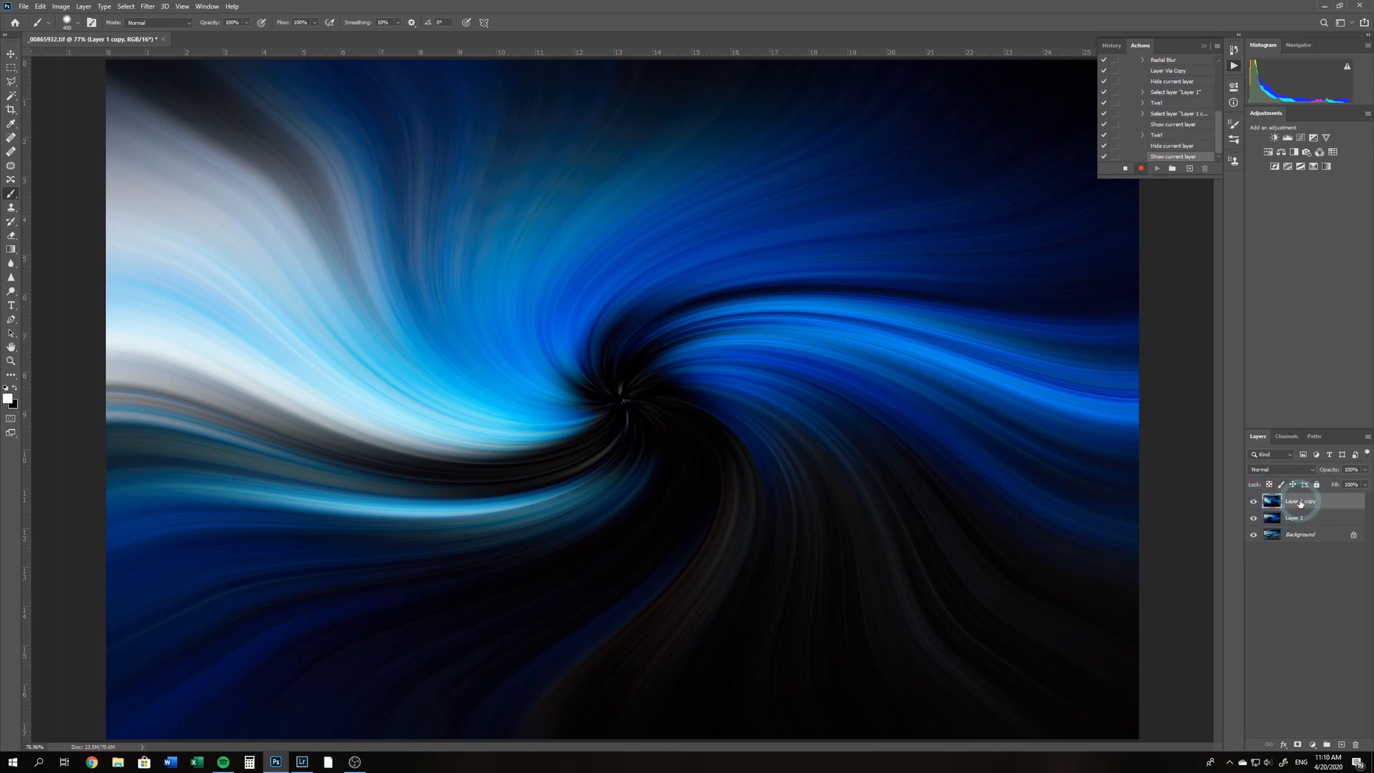
{"action": "left_click", "coordinate": [1271, 471]}
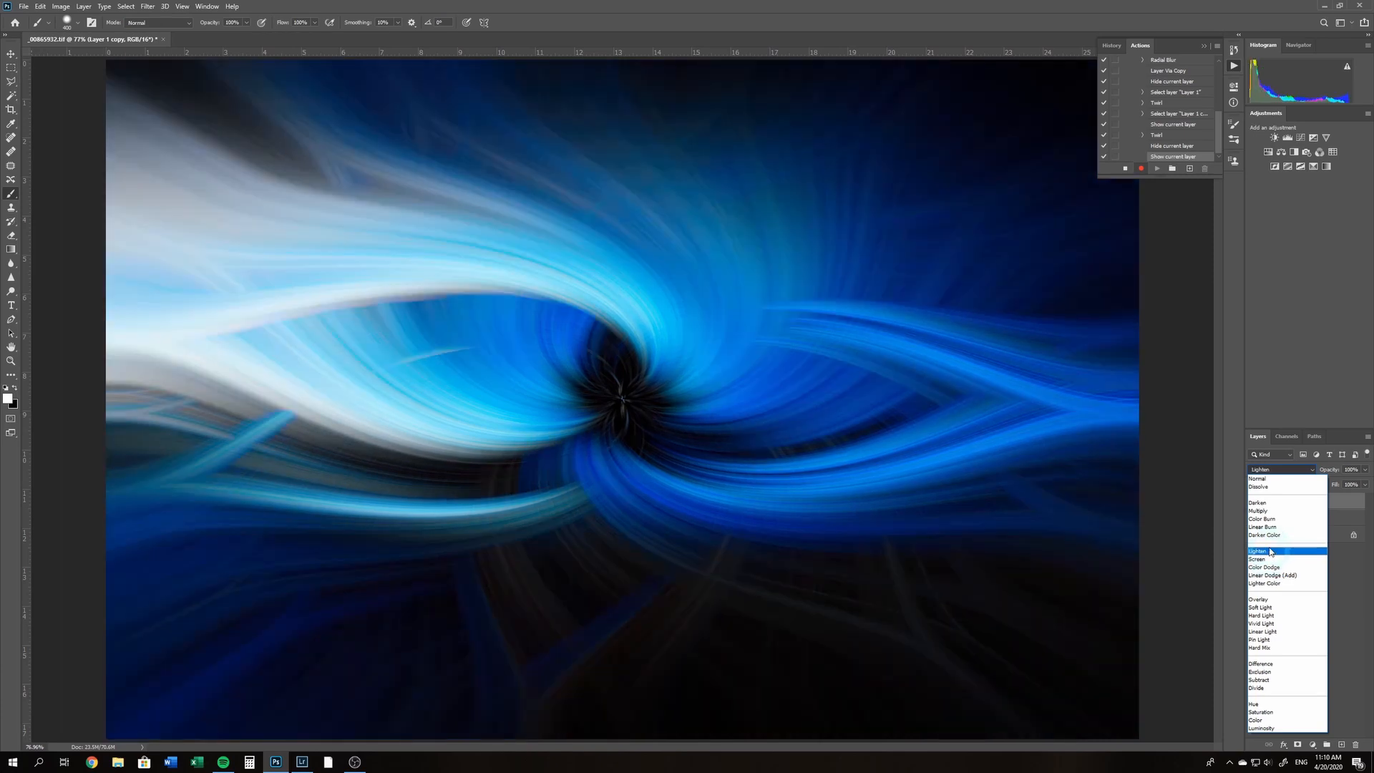
{"action": "left_click", "coordinate": [1270, 551]}
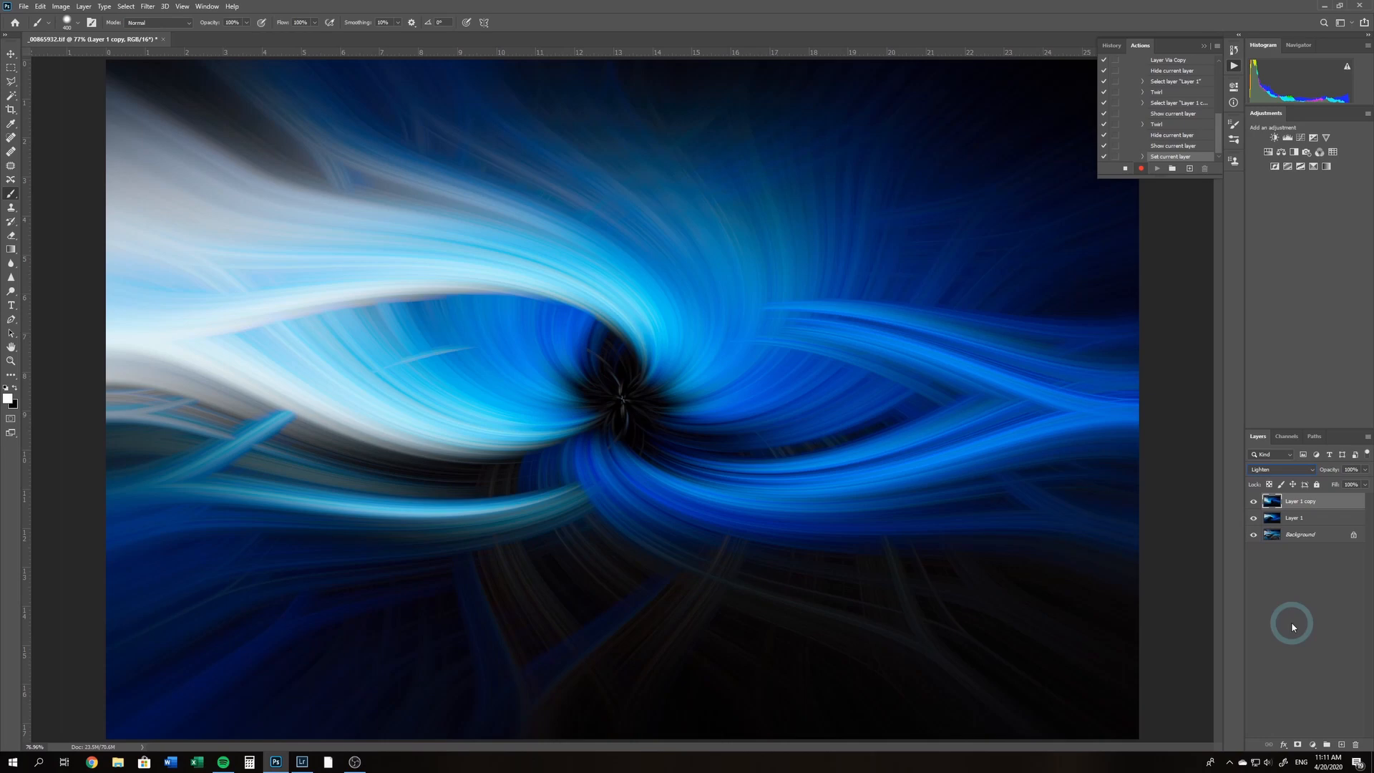
Group Layer 1 and Layer 1 copy and name the group "Swifl"
{"action": "left_click", "coordinate": [1294, 521], "text": "shift"}
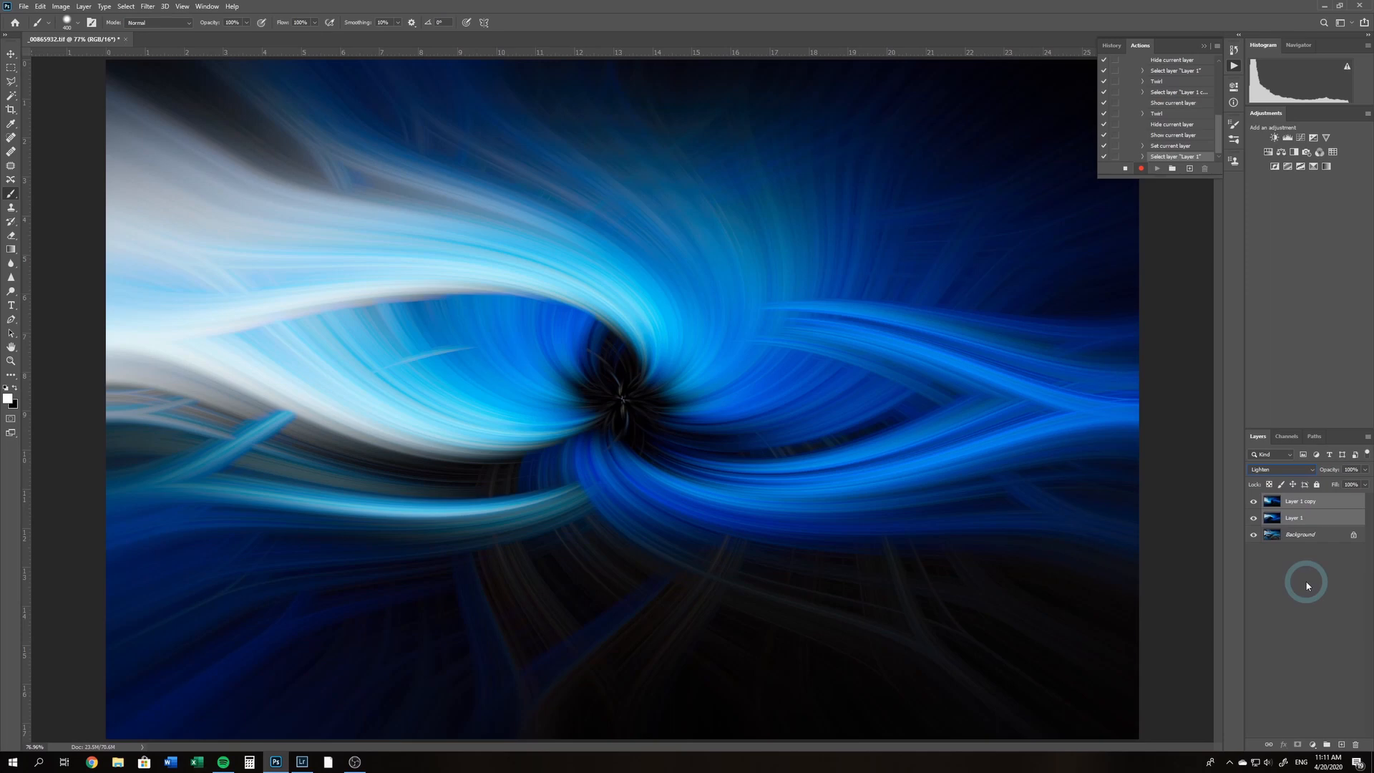
{"action": "key", "text": "ctrl+g"}
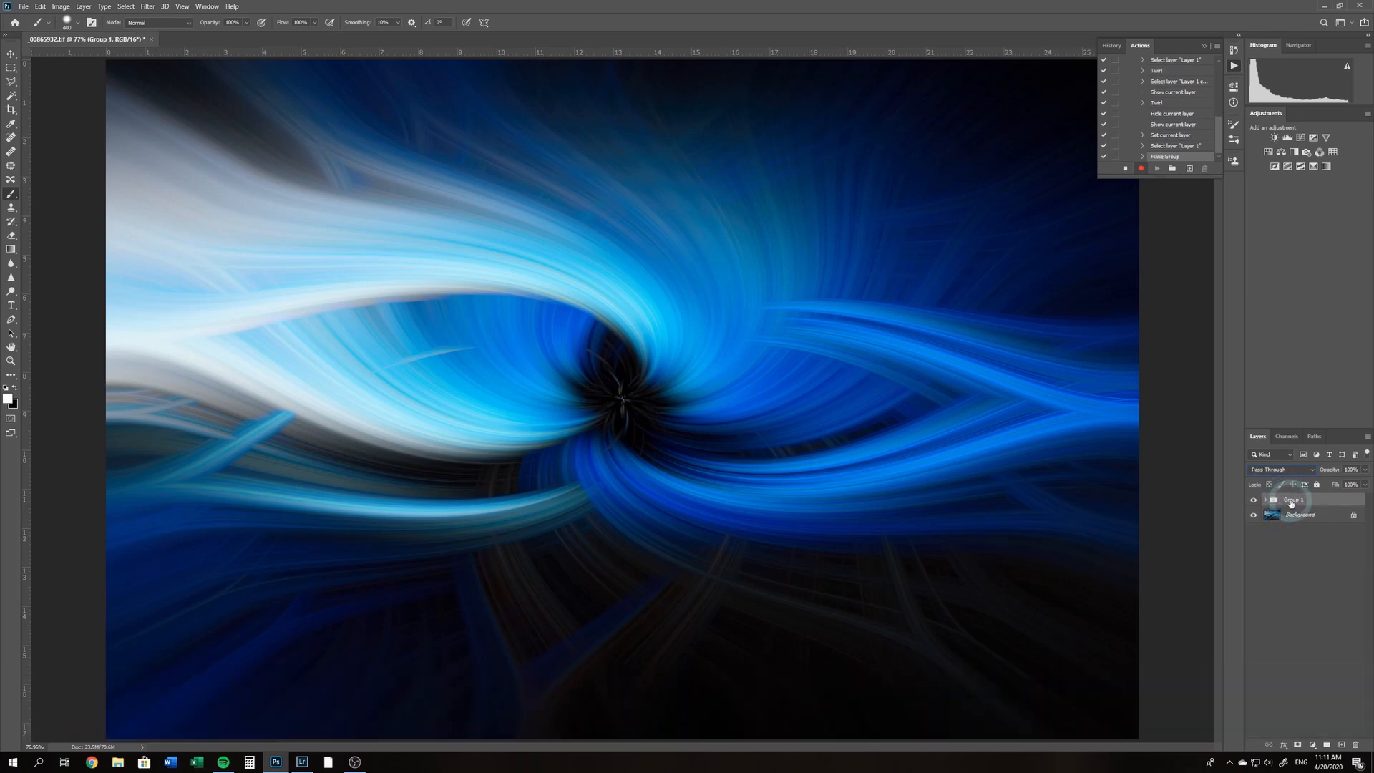
{"action": "type", "text": "Swifl"}
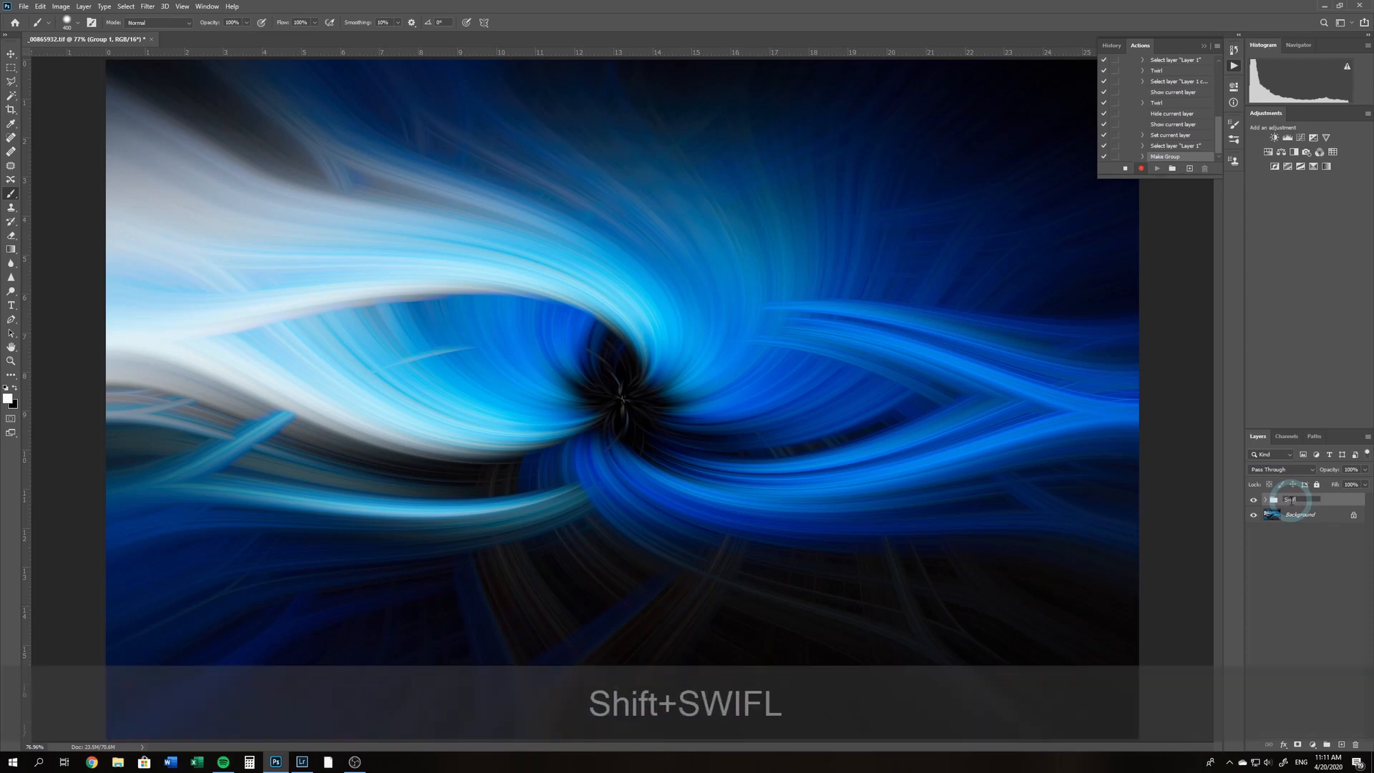
{"action": "left_click", "coordinate": [1309, 550]}
Finish naming the group "Swifl" and compare the twirl effect with the original seascape by toggling the group's visibility
{"action": "key", "text": "Return"}
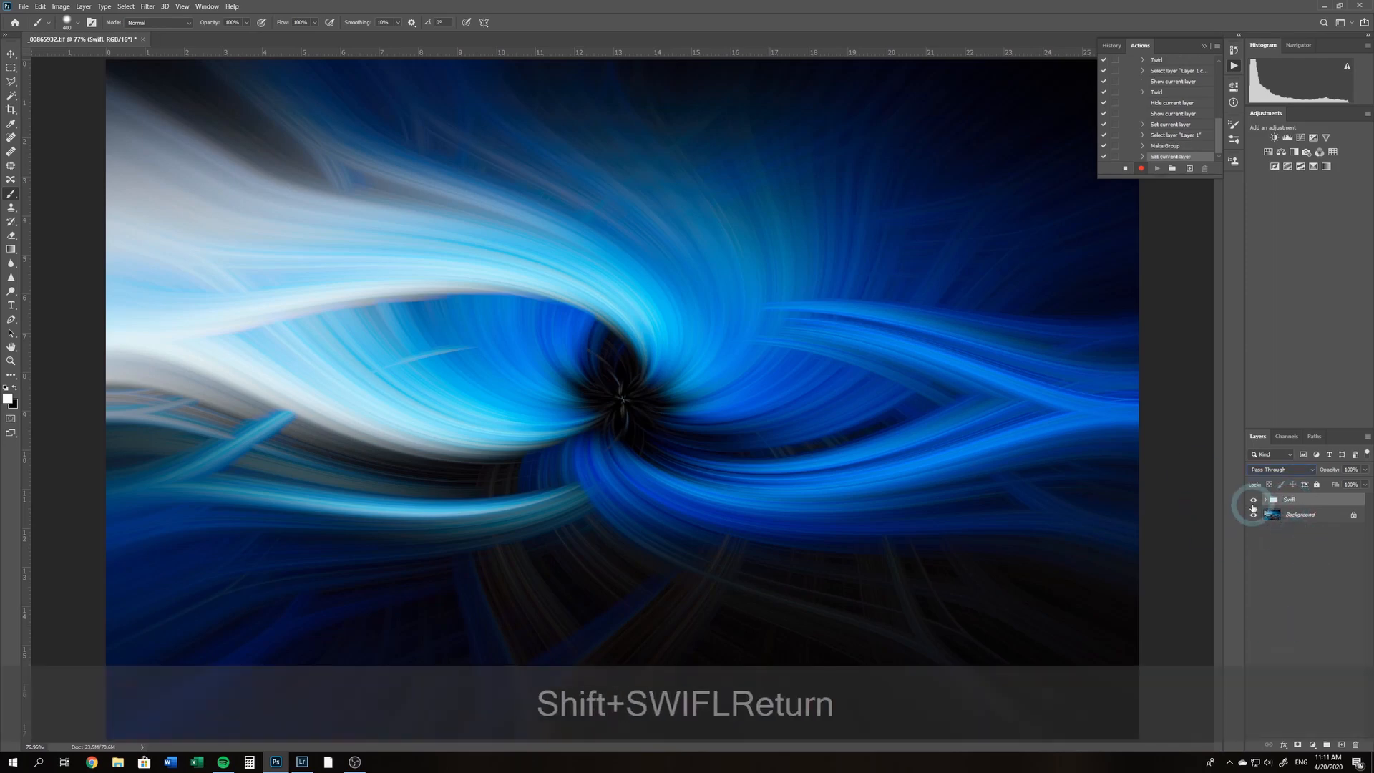
{"action": "left_click", "coordinate": [1253, 501]}
{"action": "left_click", "coordinate": [1253, 502]}
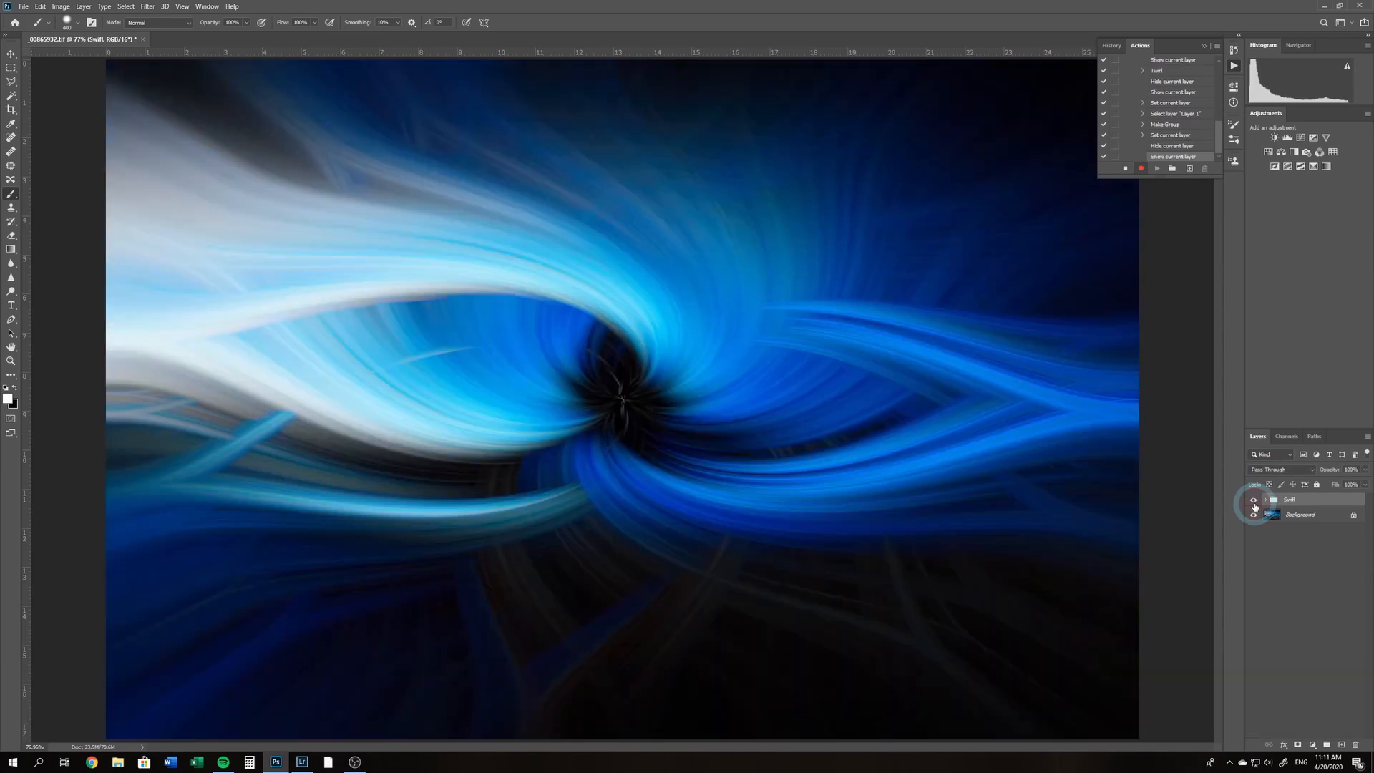
{"action": "left_click", "coordinate": [1254, 503]}
{"action": "left_click", "coordinate": [1253, 503]}
{"action": "left_click", "coordinate": [1254, 503]}
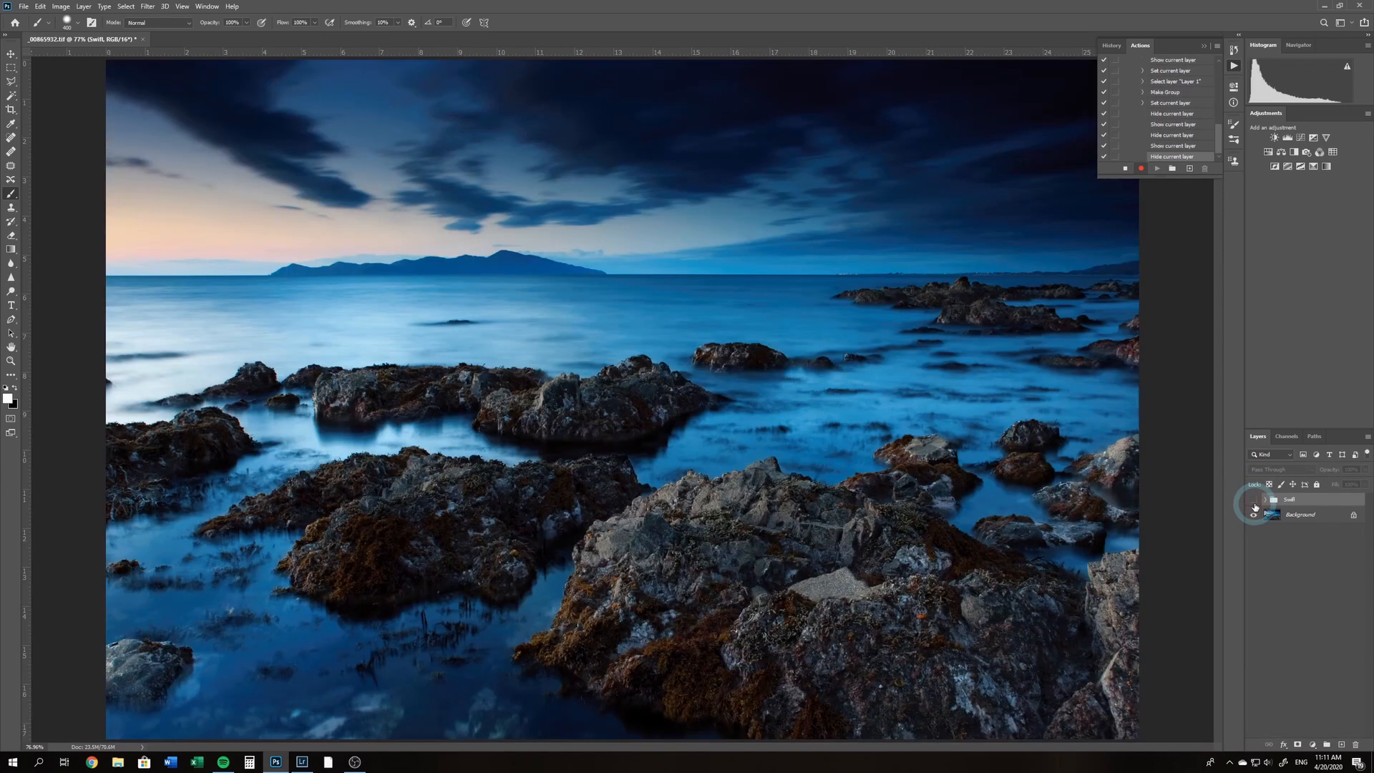
{"action": "left_click", "coordinate": [1253, 503]}
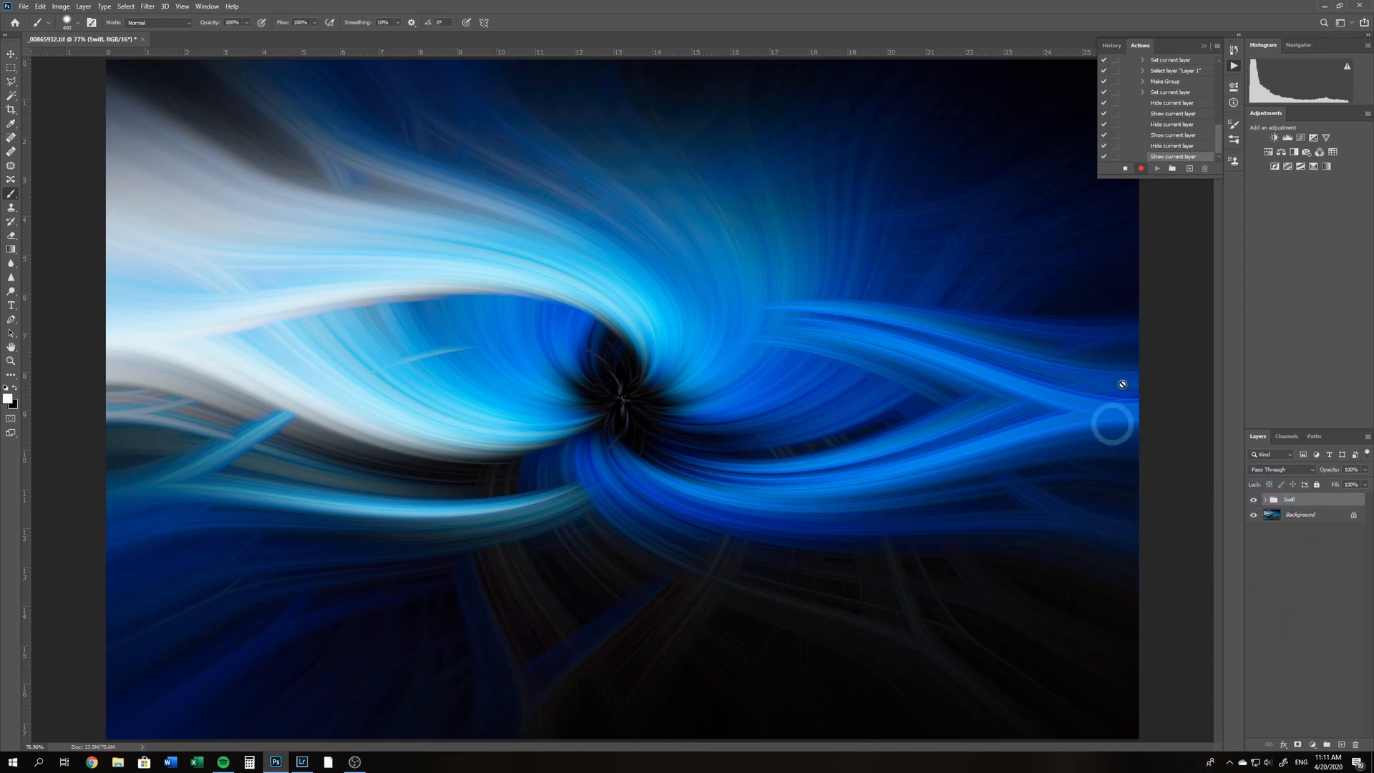
Stop recording the "Twirl - Test" action and collapse its list of recorded steps
{"action": "left_click", "coordinate": [1128, 168]}
{"action": "scroll", "coordinate": [1163, 139], "scroll_direction": "up", "scroll_amount": 1}
{"action": "scroll", "coordinate": [1165, 140], "scroll_direction": "up", "scroll_amount": 2}
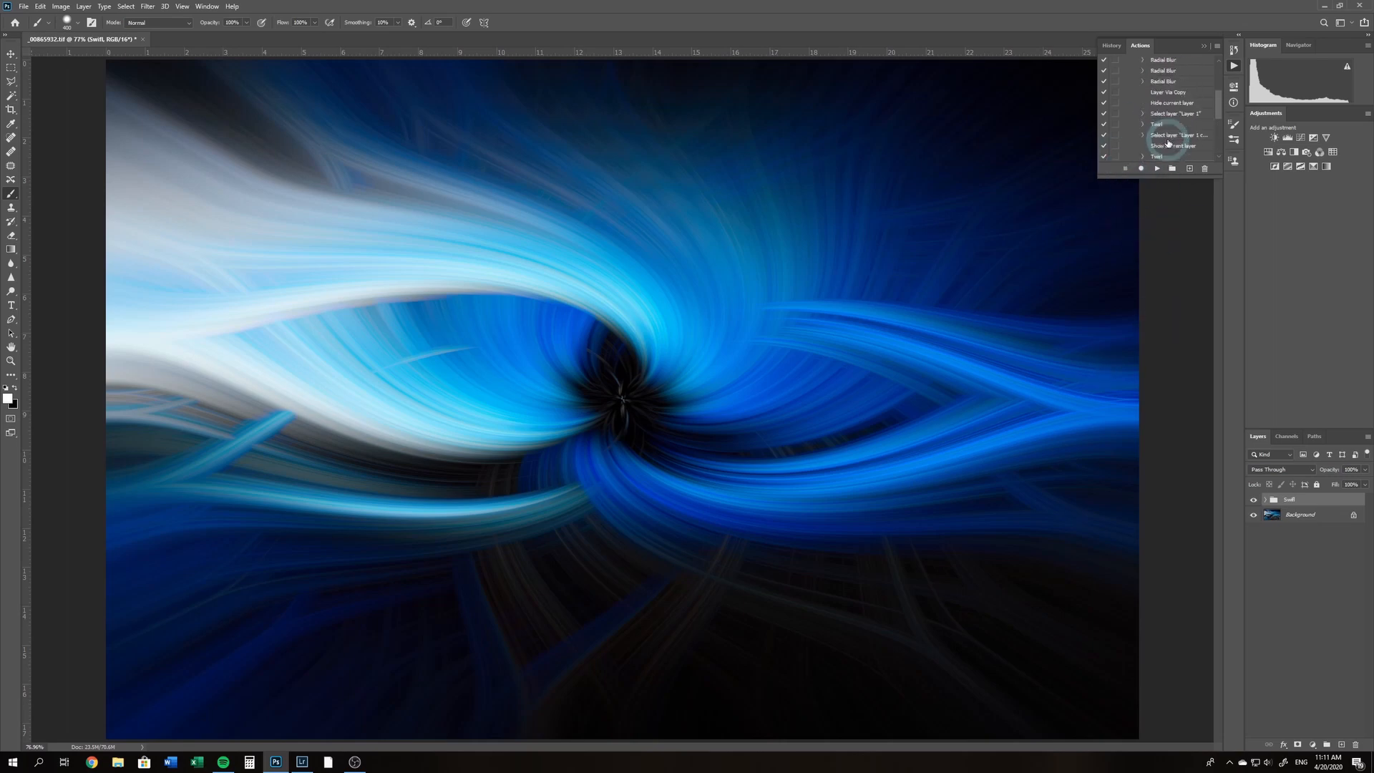
{"action": "scroll", "coordinate": [1166, 141], "scroll_direction": "up", "scroll_amount": 3}
{"action": "left_click", "coordinate": [1134, 104]}
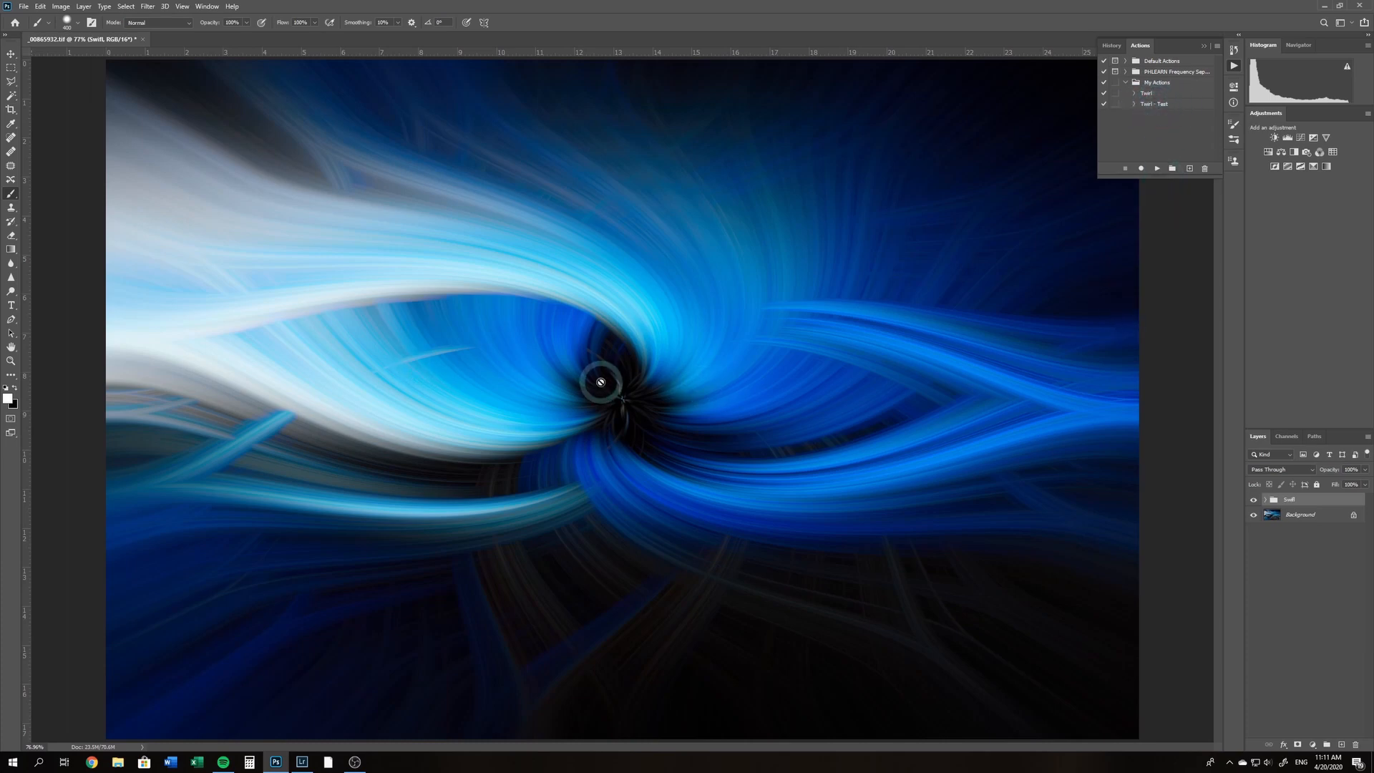
Switch to Lightroom and open the bee close-up 6.jpg in Photoshop as a copy with Lightroom adjustments
{"action": "left_click", "coordinate": [302, 761]}
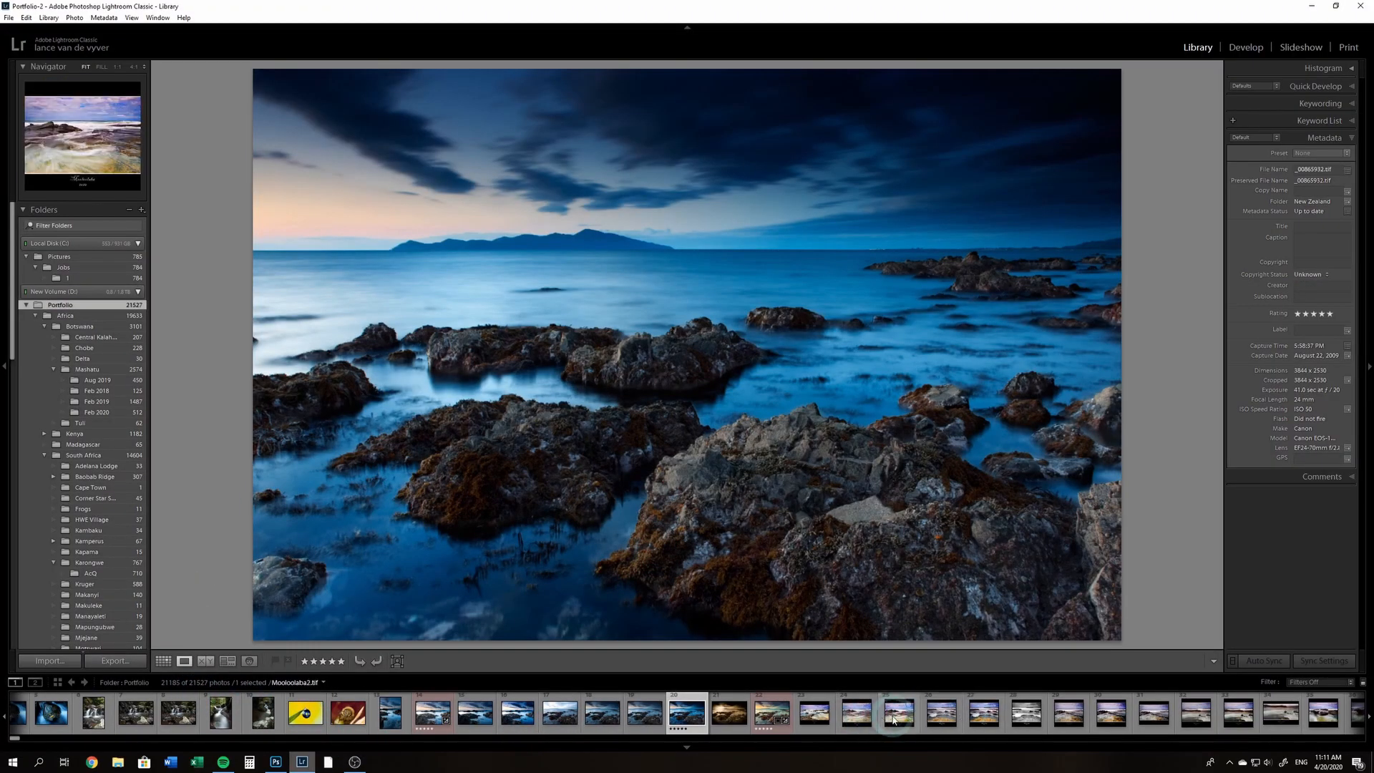
{"action": "key", "text": "g"}
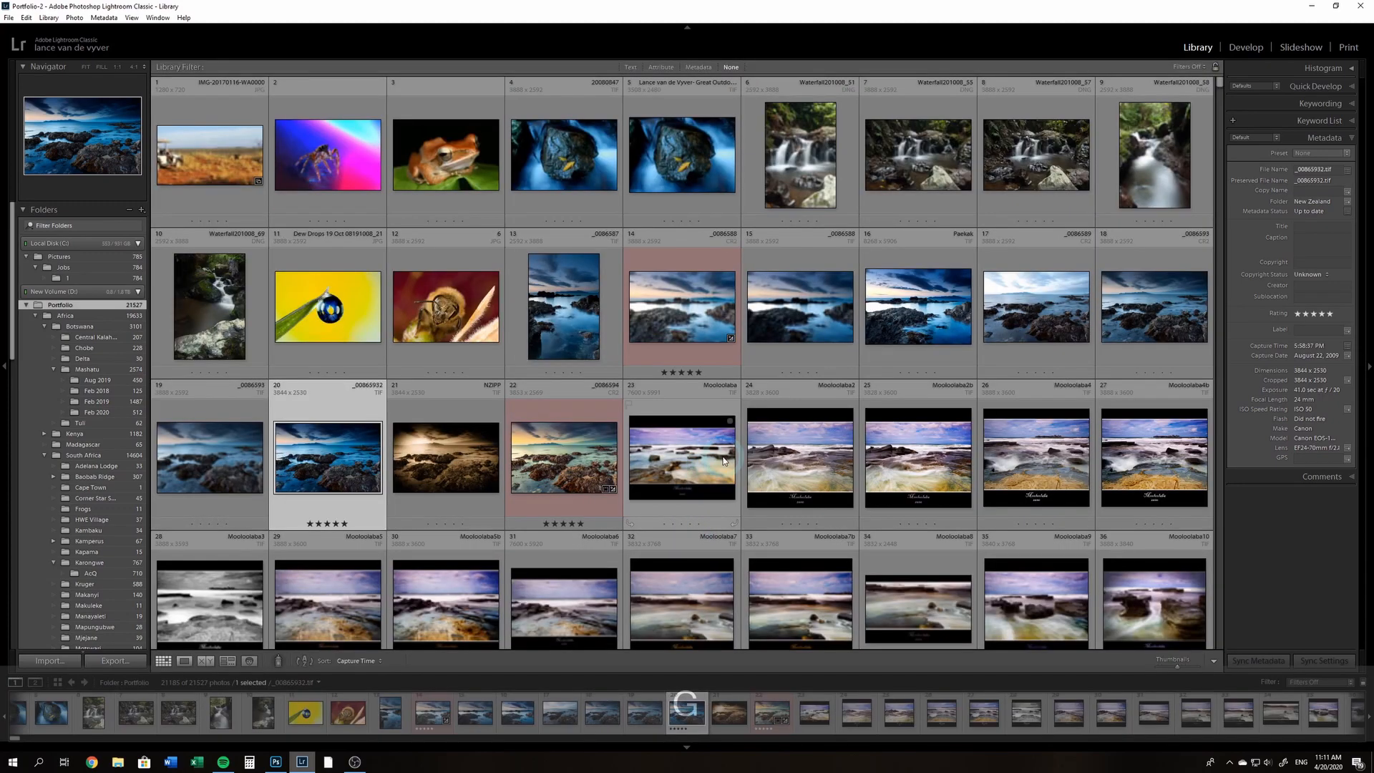
{"action": "left_click", "coordinate": [434, 158]}
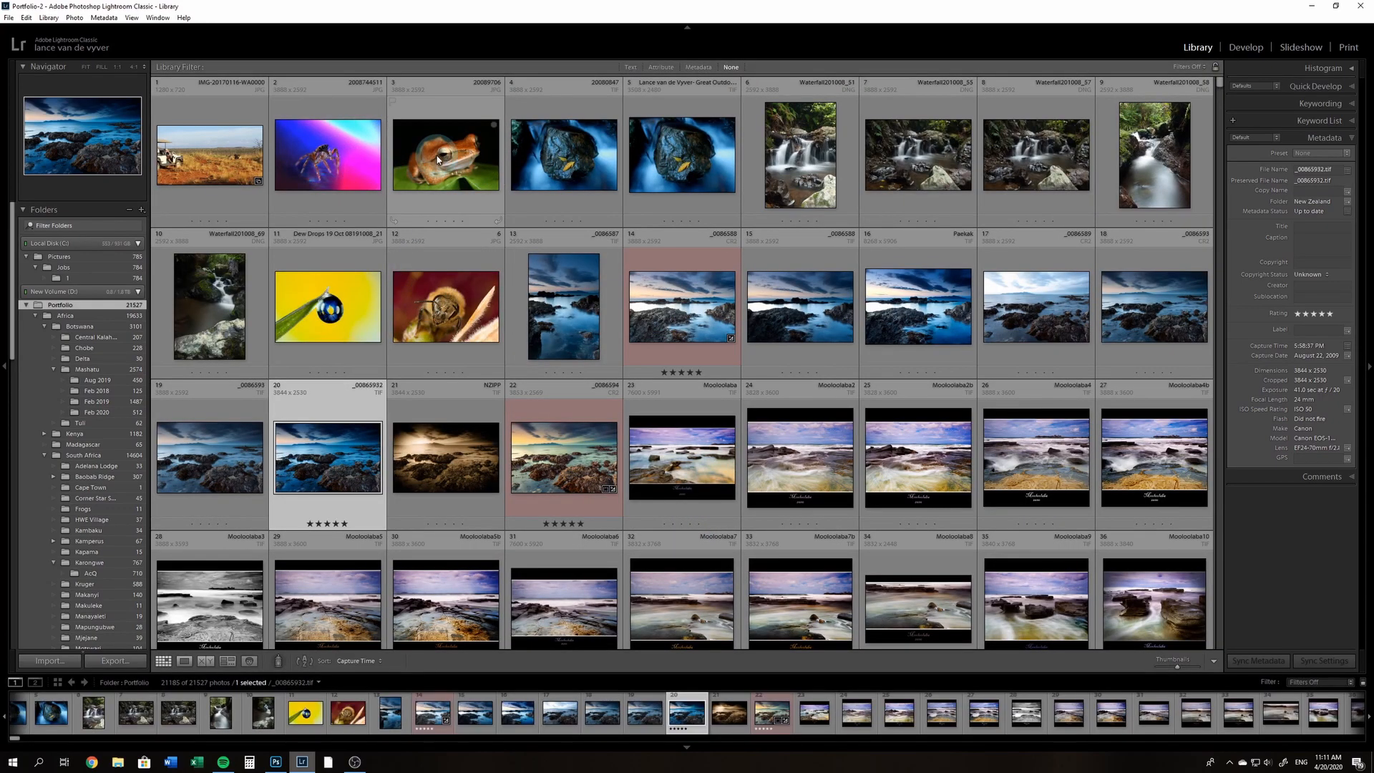
{"action": "left_click", "coordinate": [451, 311]}
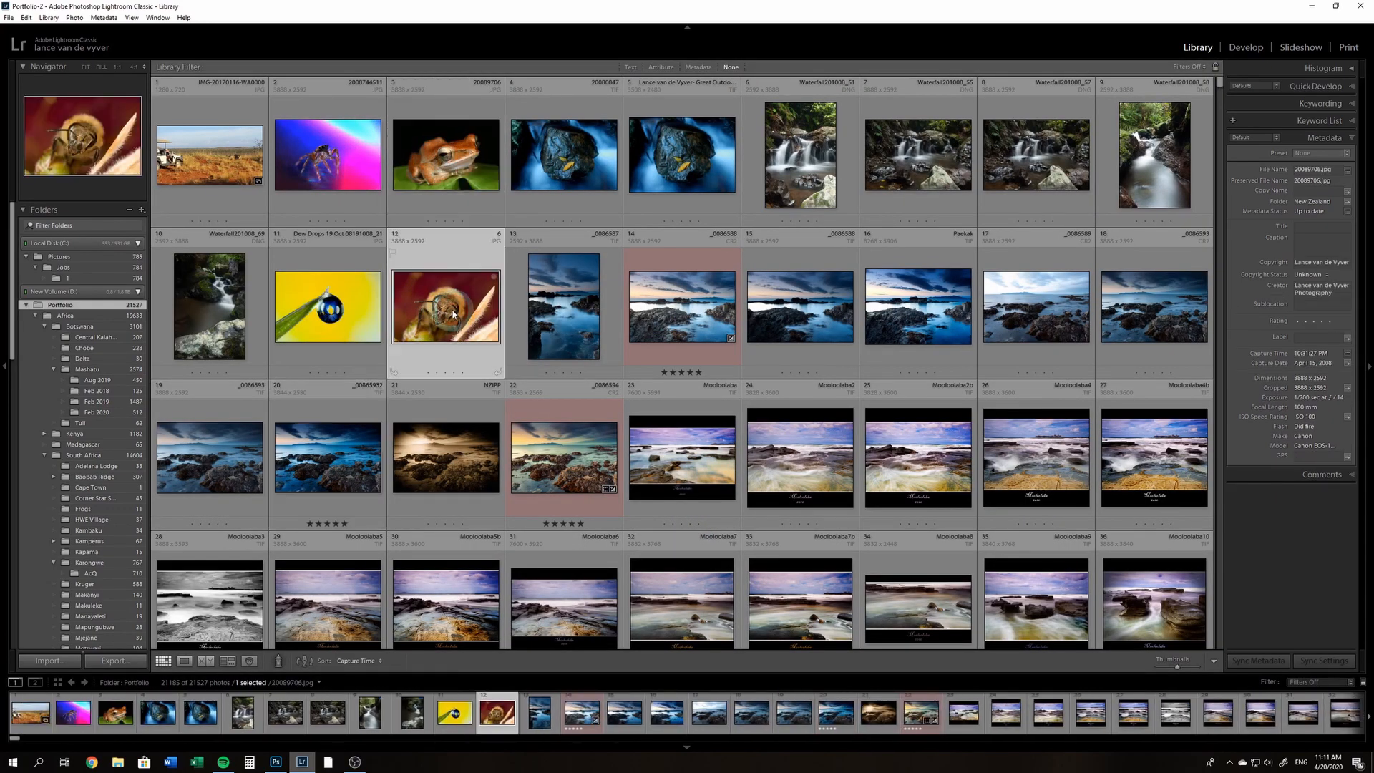
{"action": "key", "text": "ctrl+e"}
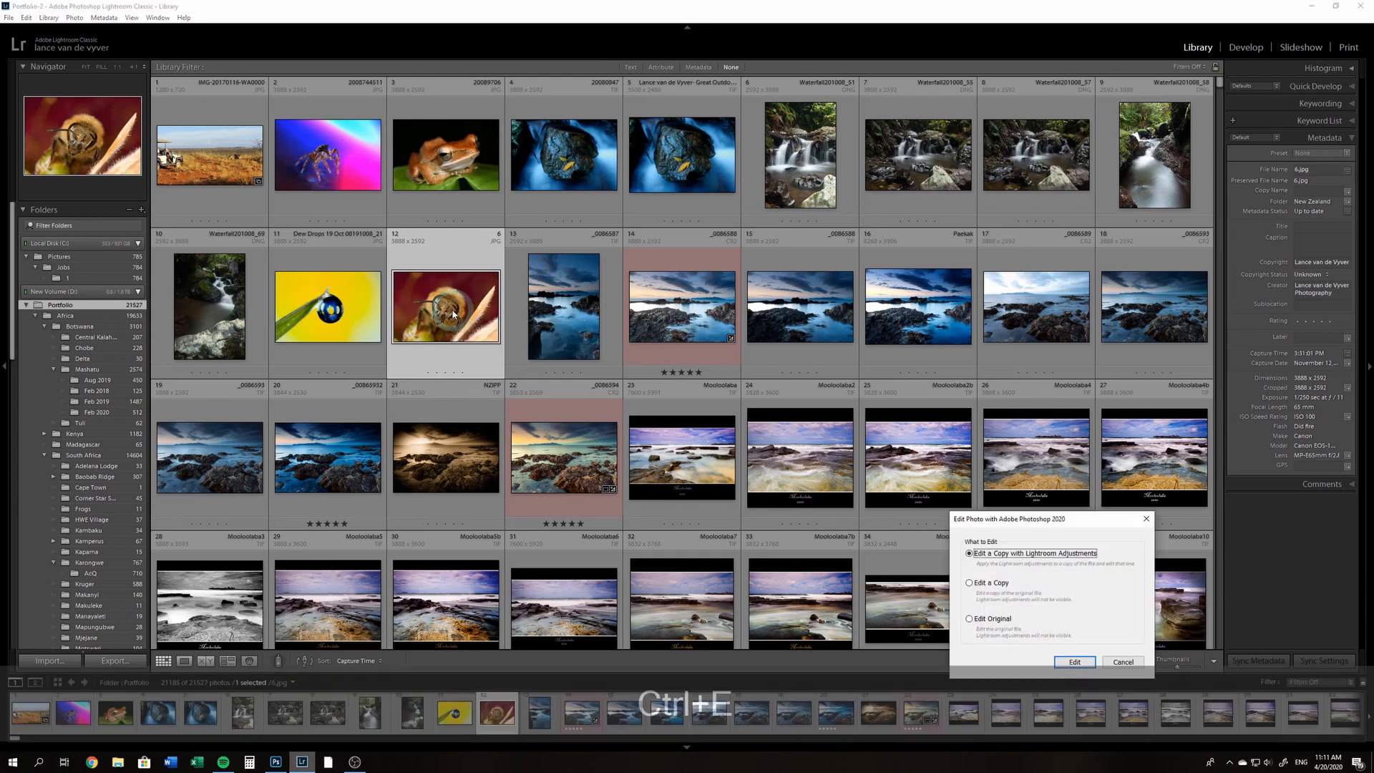
{"action": "left_click", "coordinate": [1075, 662]}
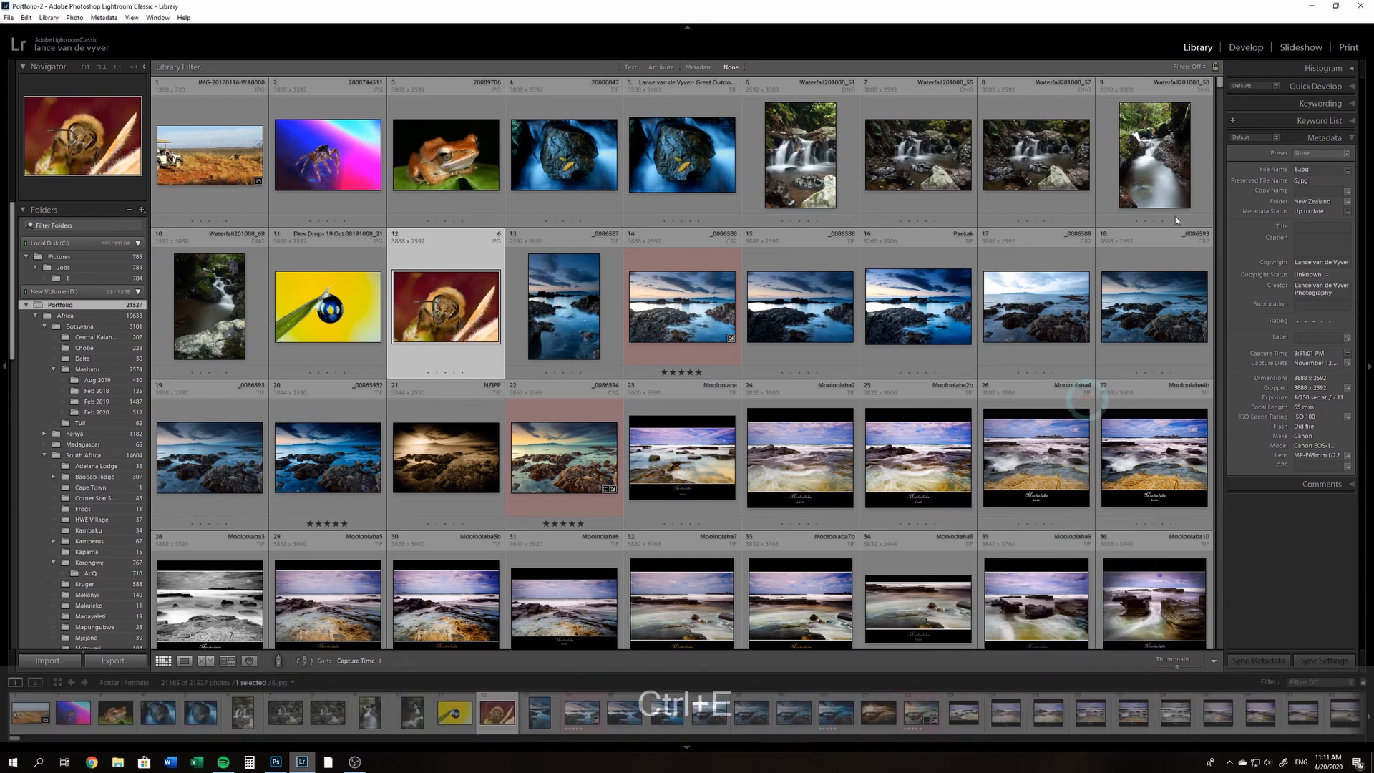
{"action": "left_click", "coordinate": [1312, 9]}
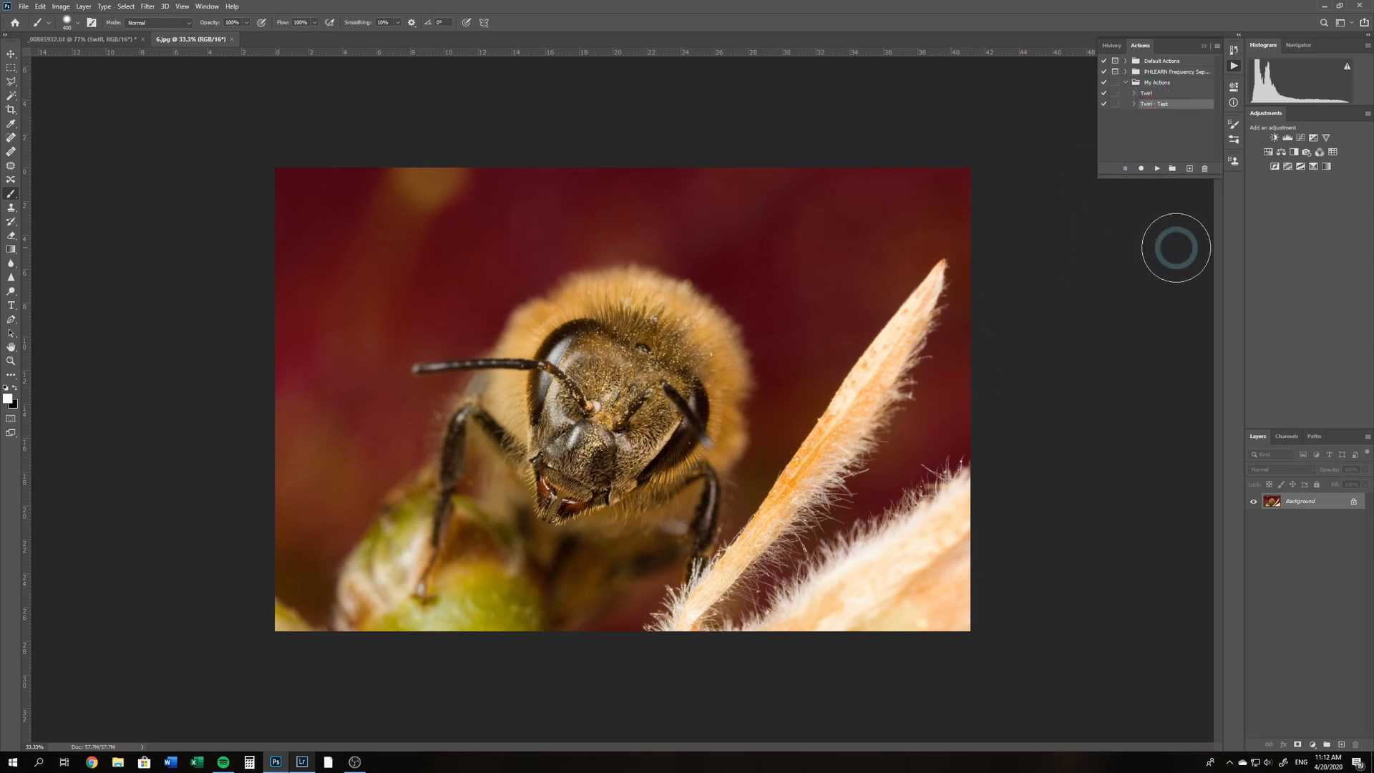
Play the "Twirl - Test" action on the bee photo and inspect the result at 100% and fitted to the screen
{"action": "left_click", "coordinate": [1155, 171]}
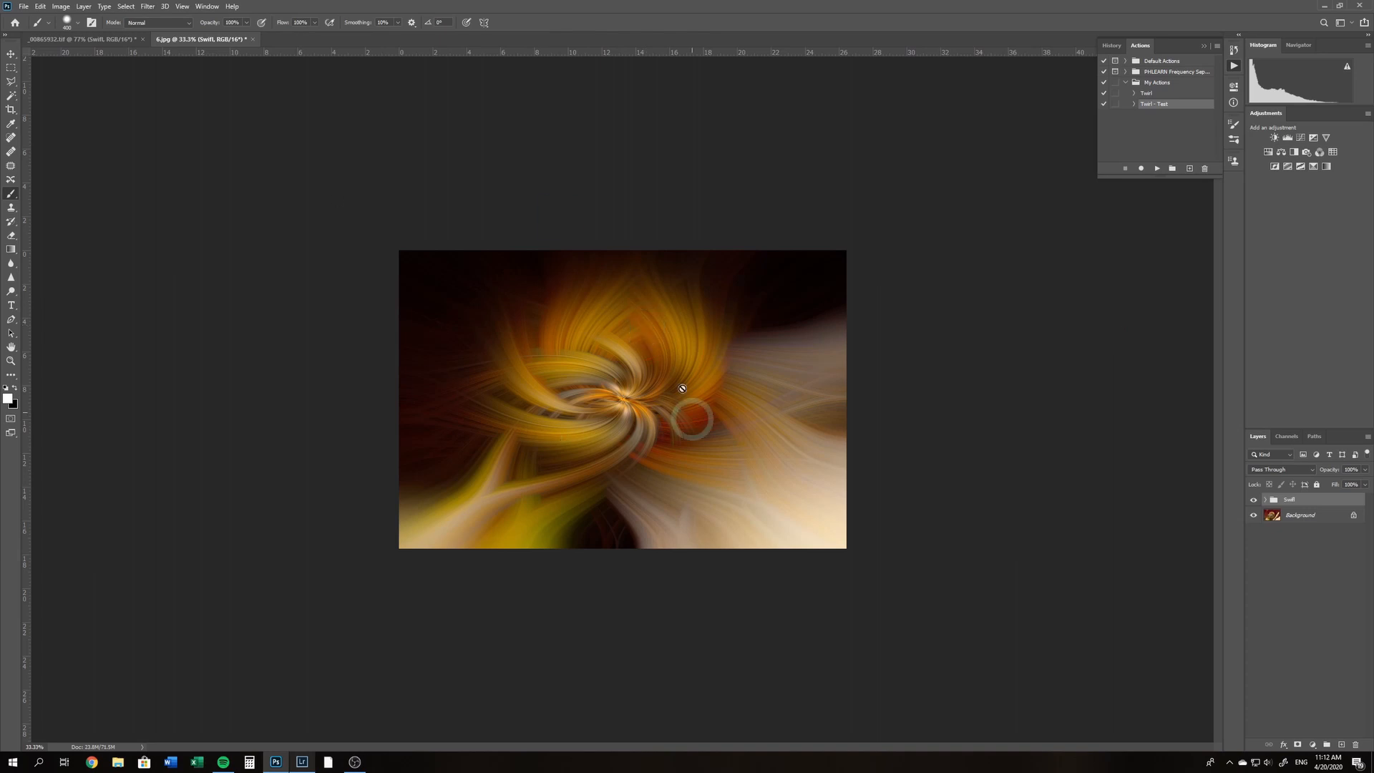
{"action": "key", "text": "ctrl+1"}
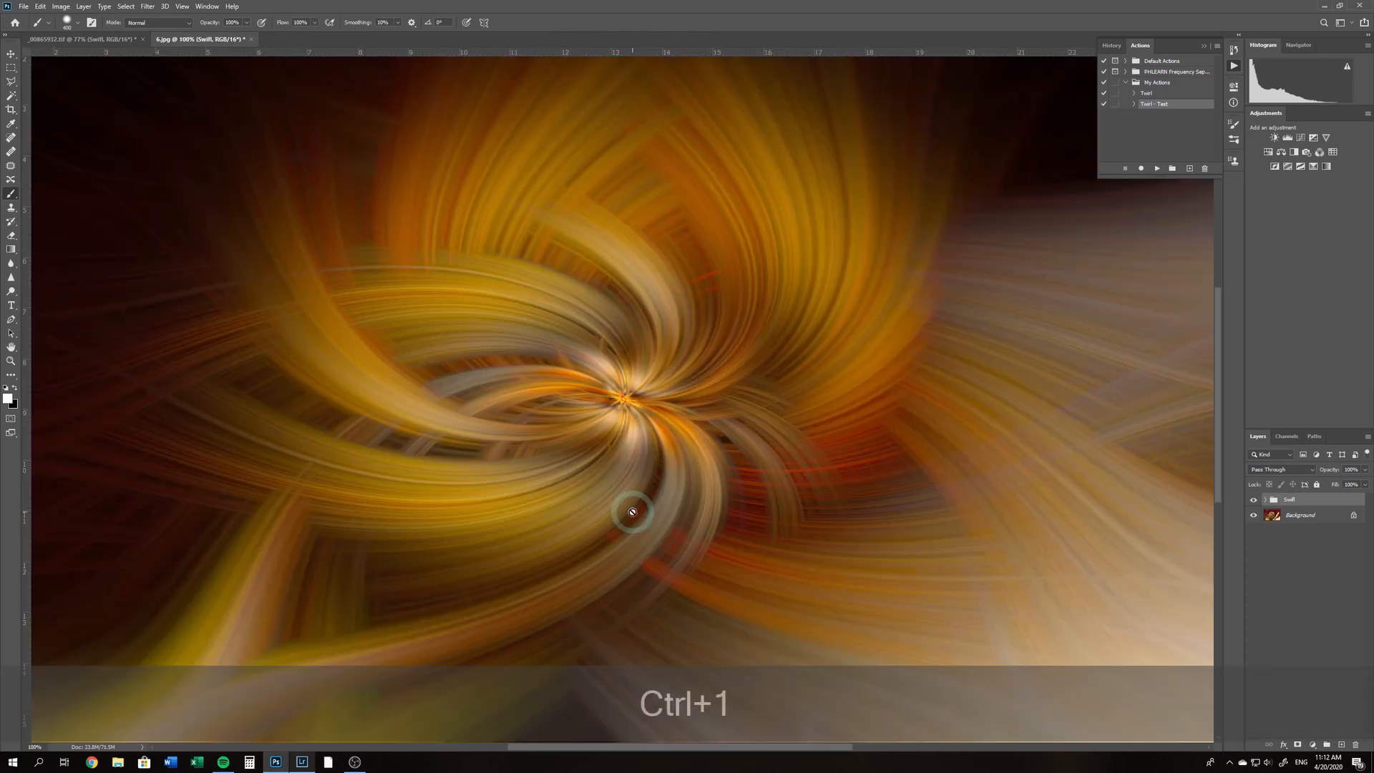
{"action": "key", "text": "ctrl+0"}
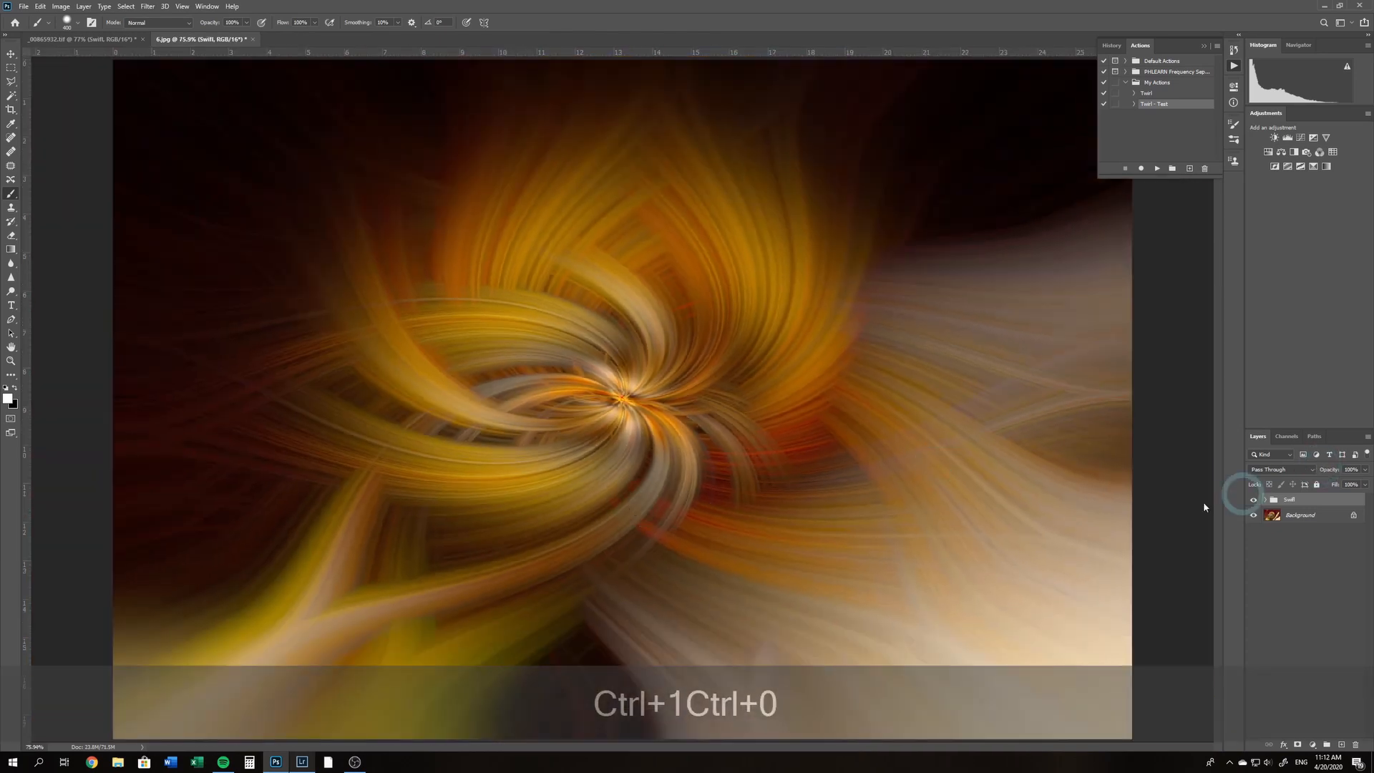
Set the blend mode of Layer 1 copy in the Swifl group to Screen, and close 6.jpg without saving
{"action": "left_click", "coordinate": [1265, 501]}
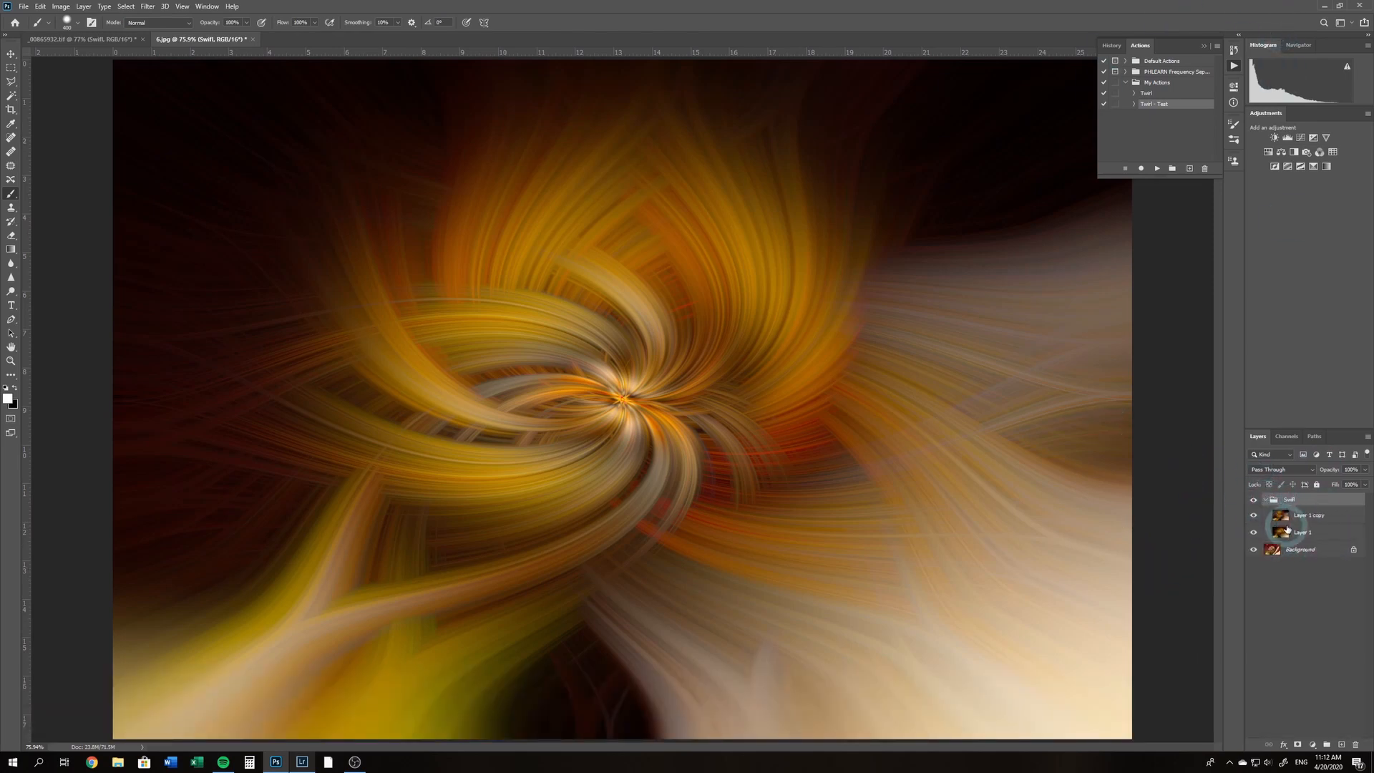
{"action": "left_click", "coordinate": [1282, 519]}
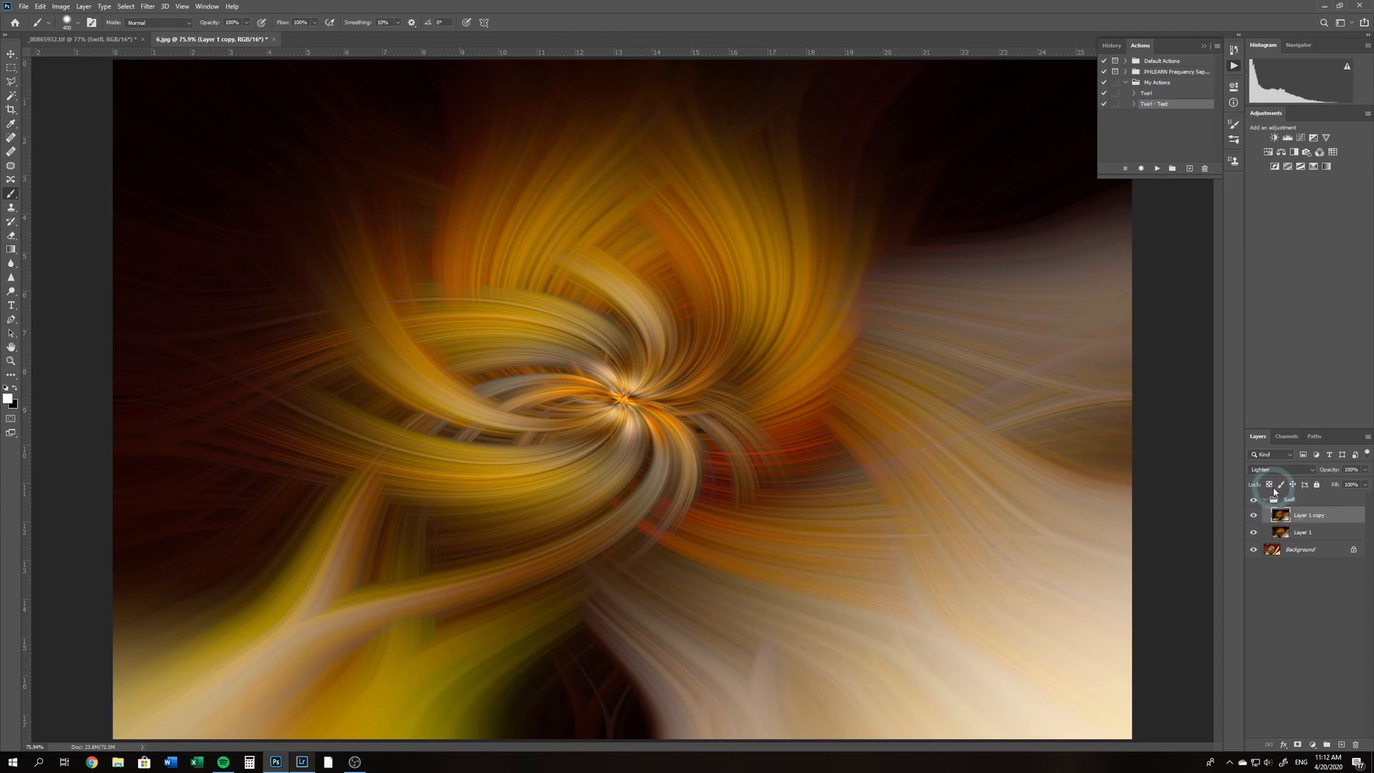
{"action": "scroll", "coordinate": [1271, 473], "scroll_direction": "down", "scroll_amount": 1}
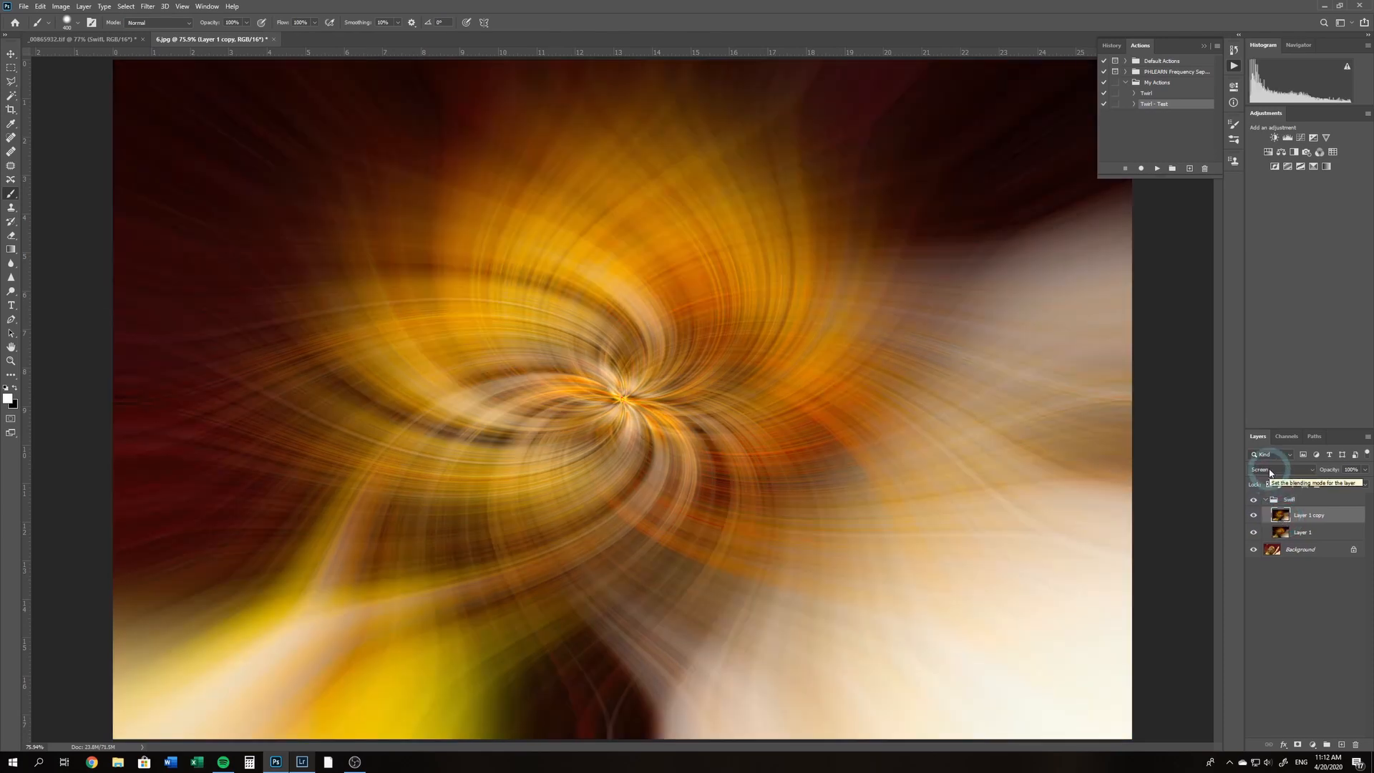
{"action": "scroll", "coordinate": [1271, 472], "scroll_direction": "up", "scroll_amount": 1}
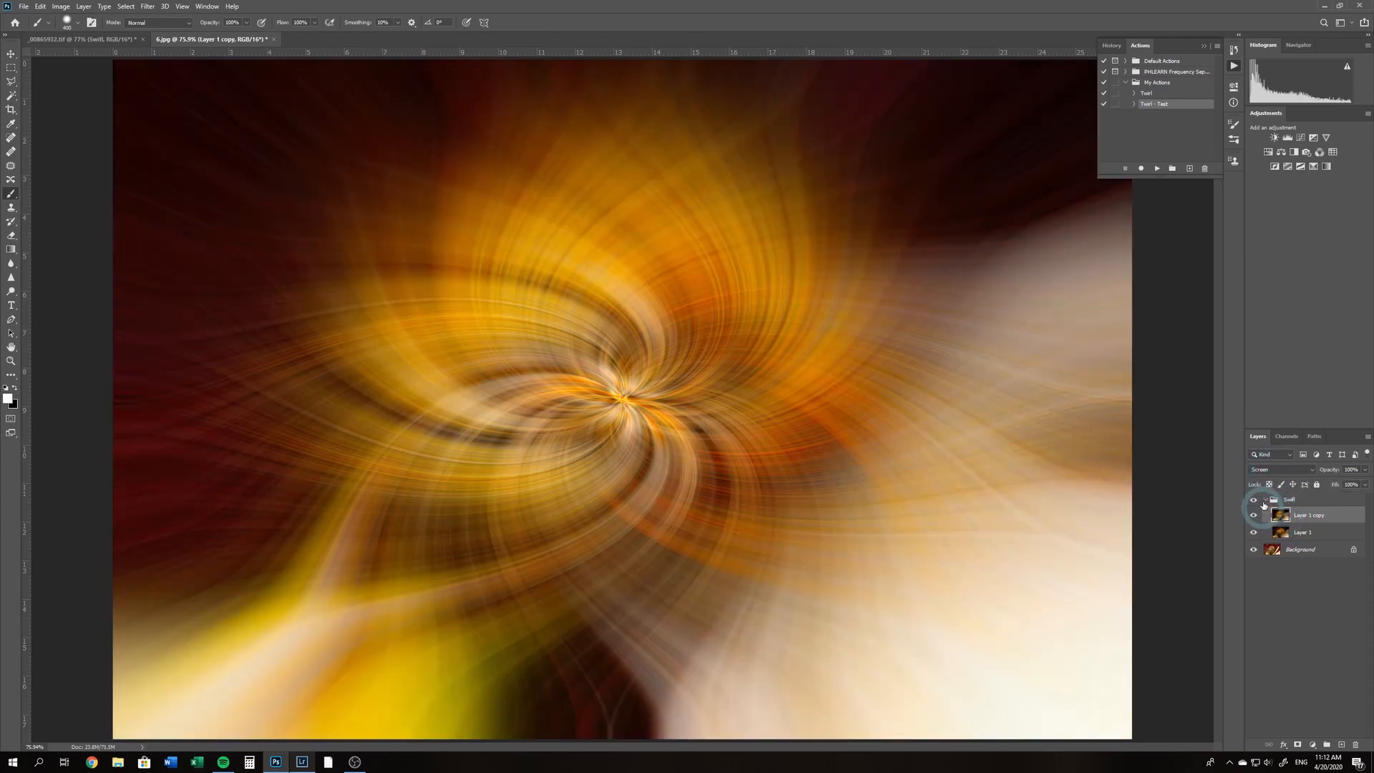
{"action": "left_click", "coordinate": [1267, 499]}
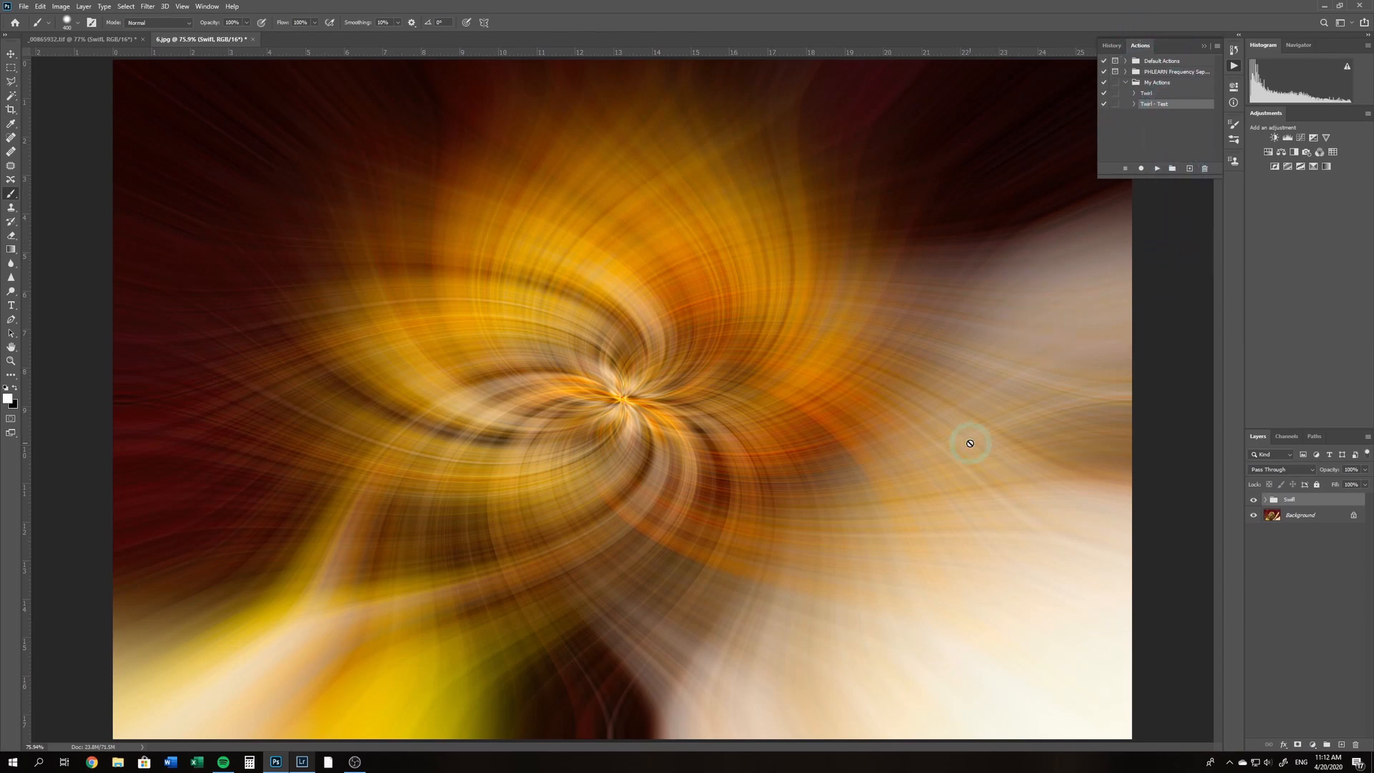
{"action": "left_click", "coordinate": [252, 39]}
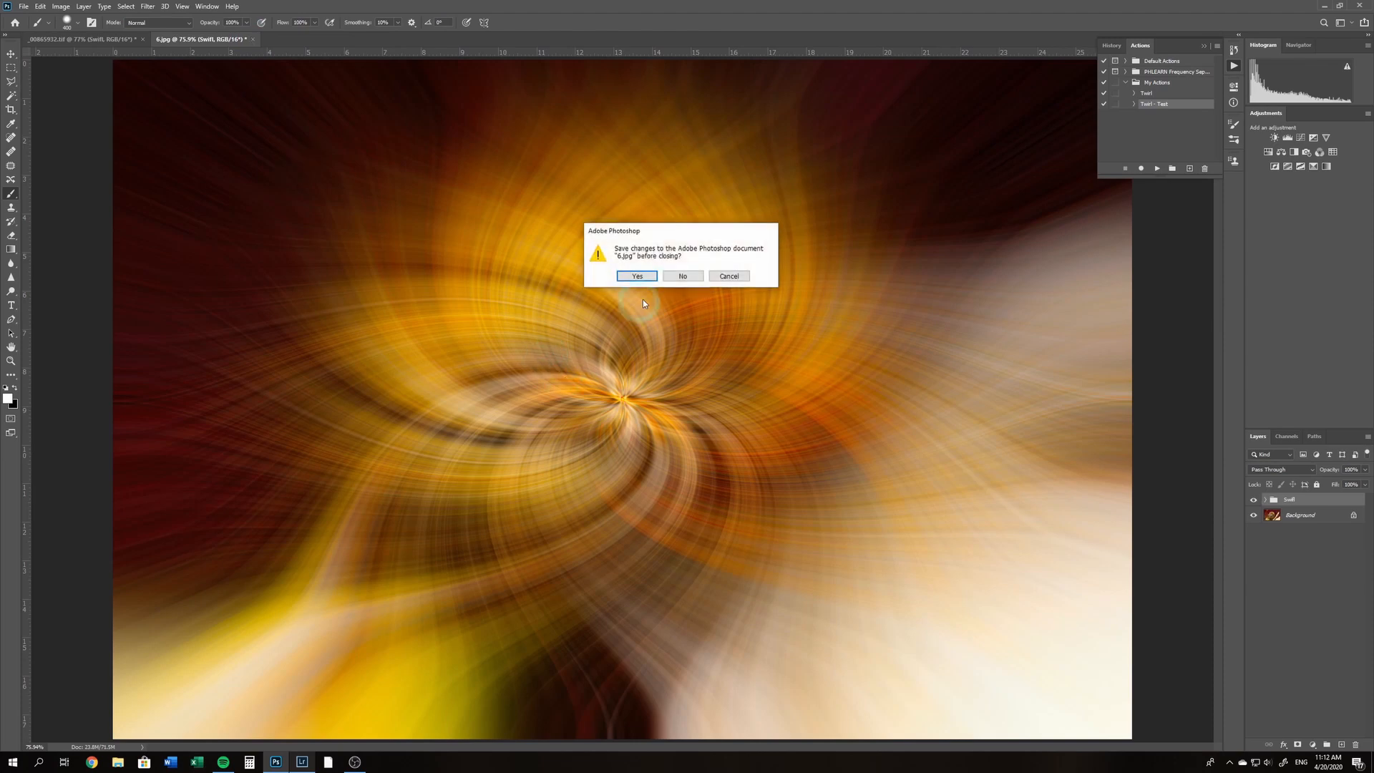
{"action": "left_click", "coordinate": [680, 276]}
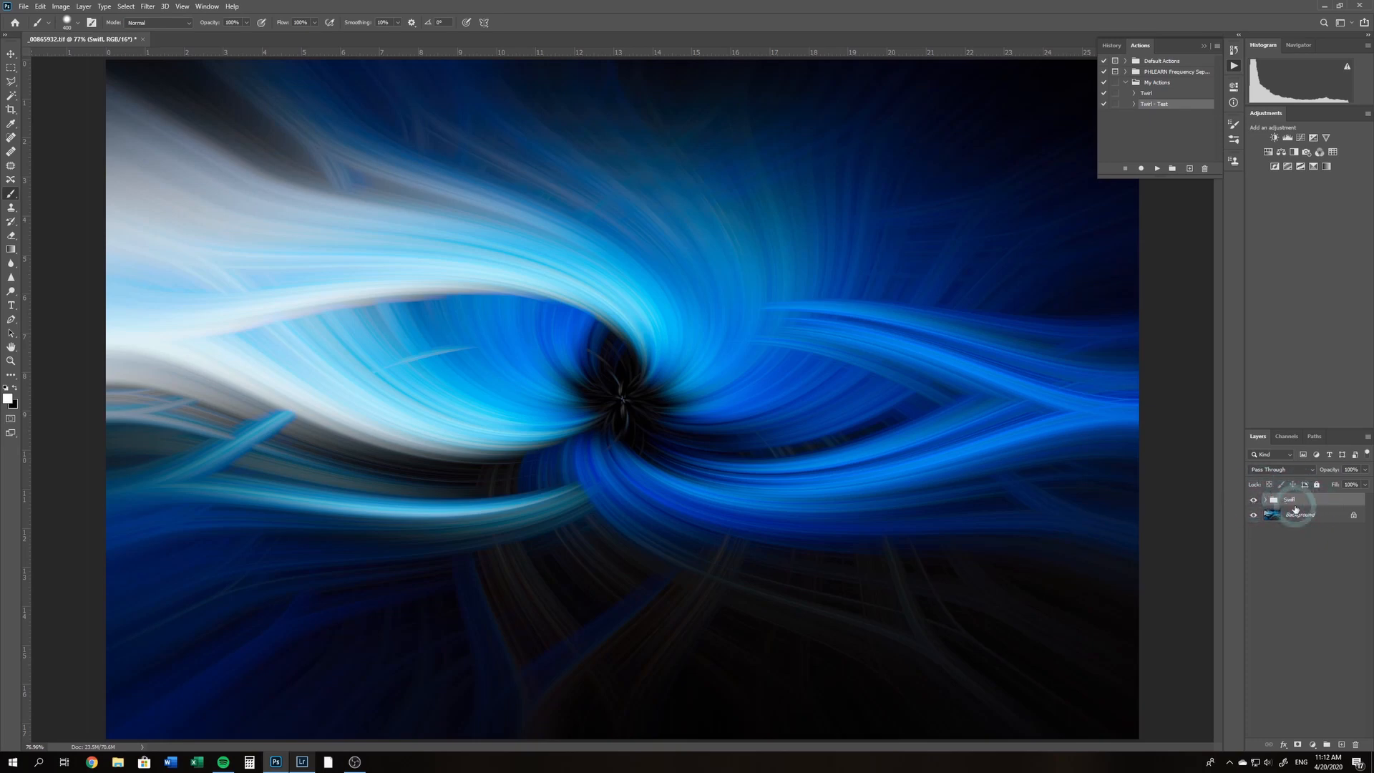
Add a layer mask to the Swifl group and paint black across the lower part of the picture to reveal the foreground rocks
{"action": "left_click", "coordinate": [1298, 745]}
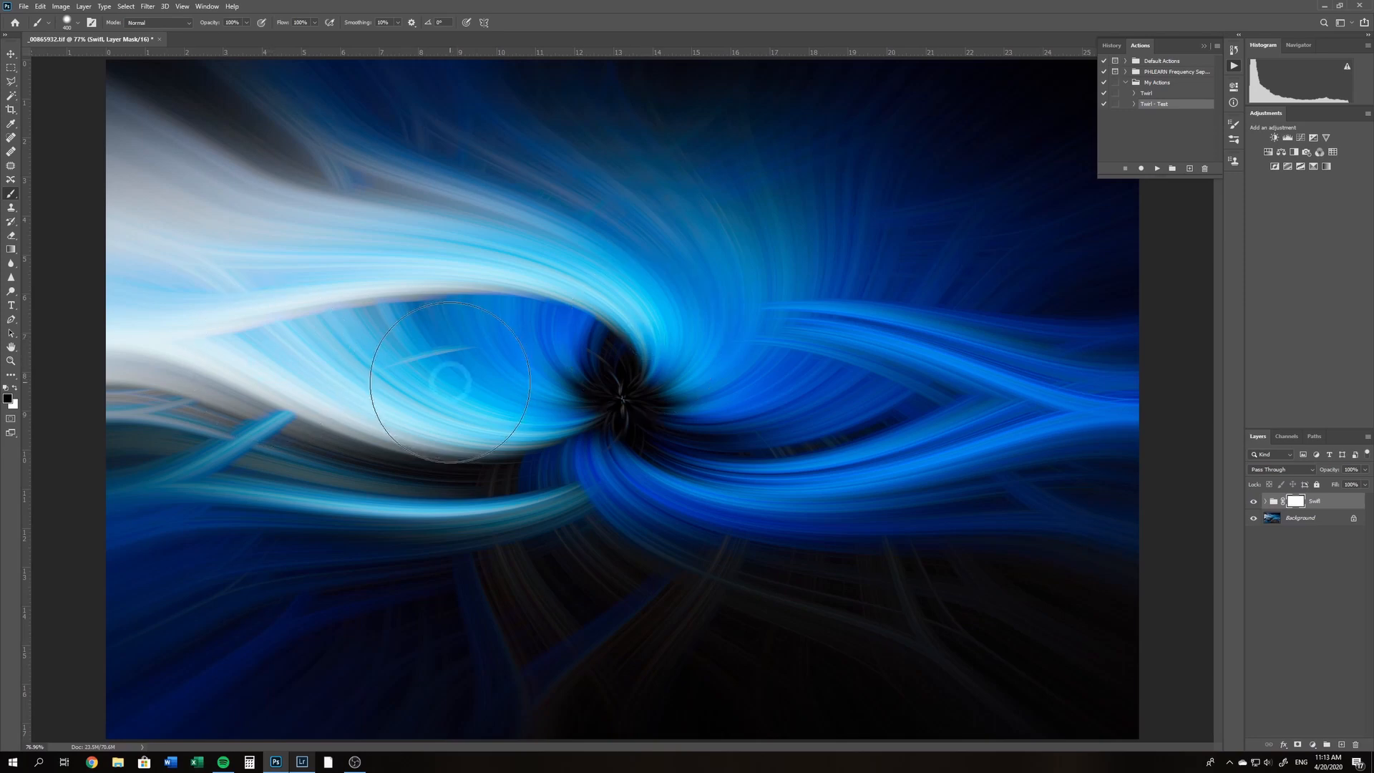
{"action": "left_click", "coordinate": [1294, 502]}
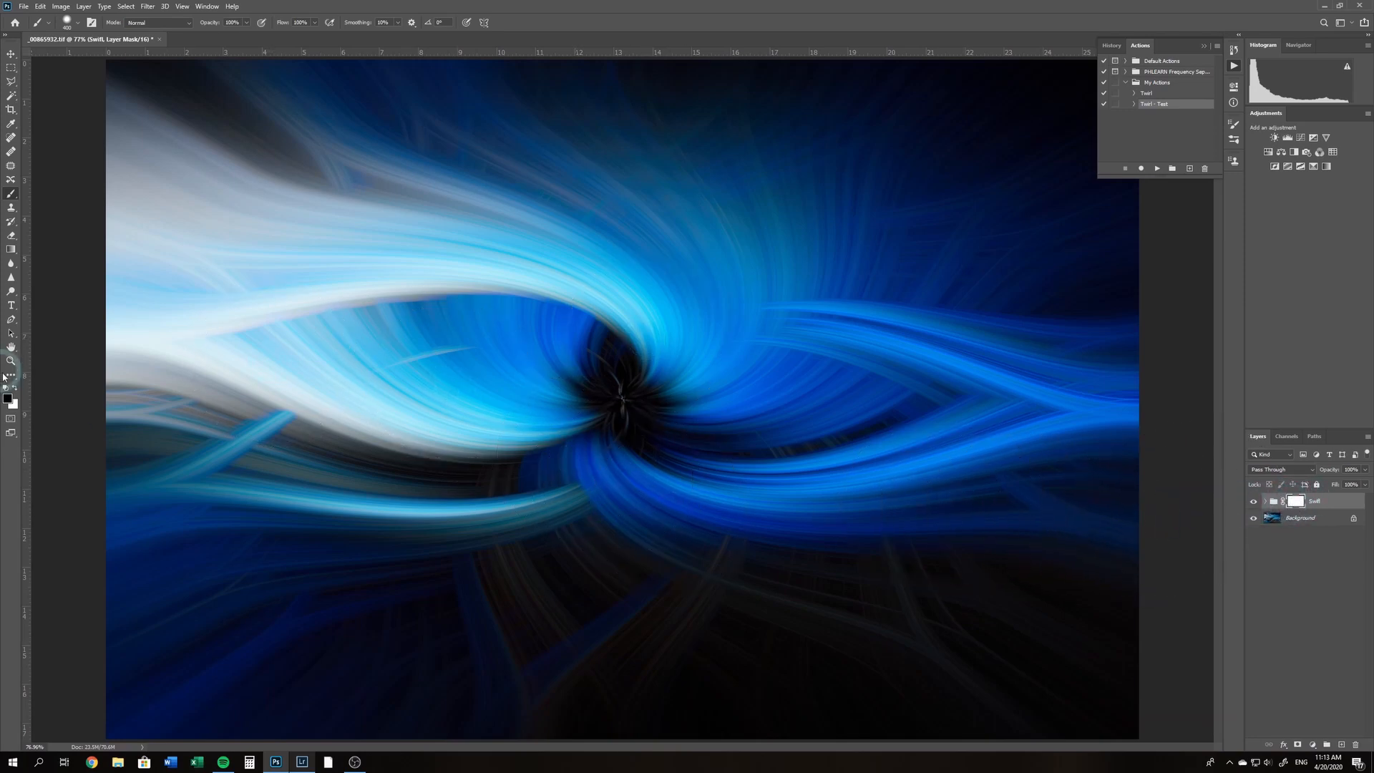
{"action": "key", "text": "b"}
{"action": "key", "text": "d"}
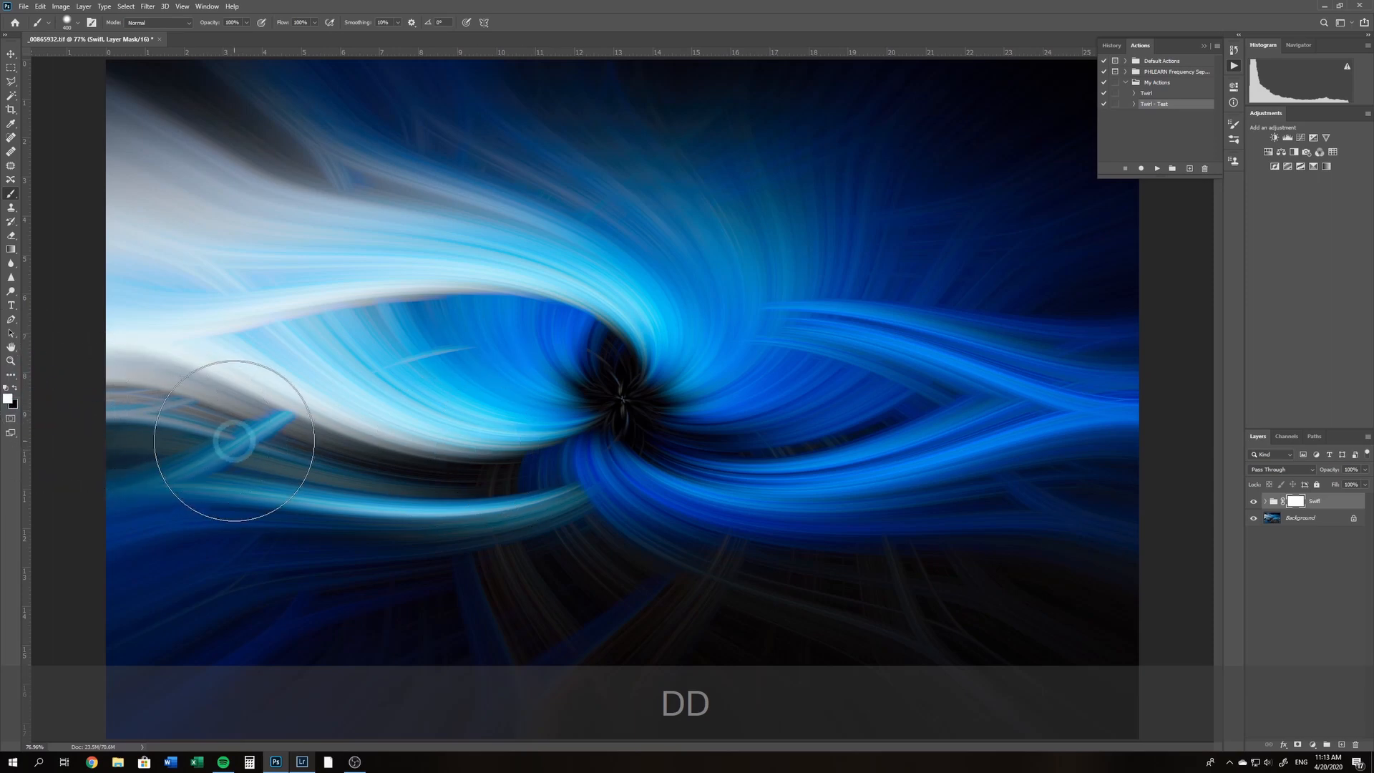
{"action": "key", "text": "x"}
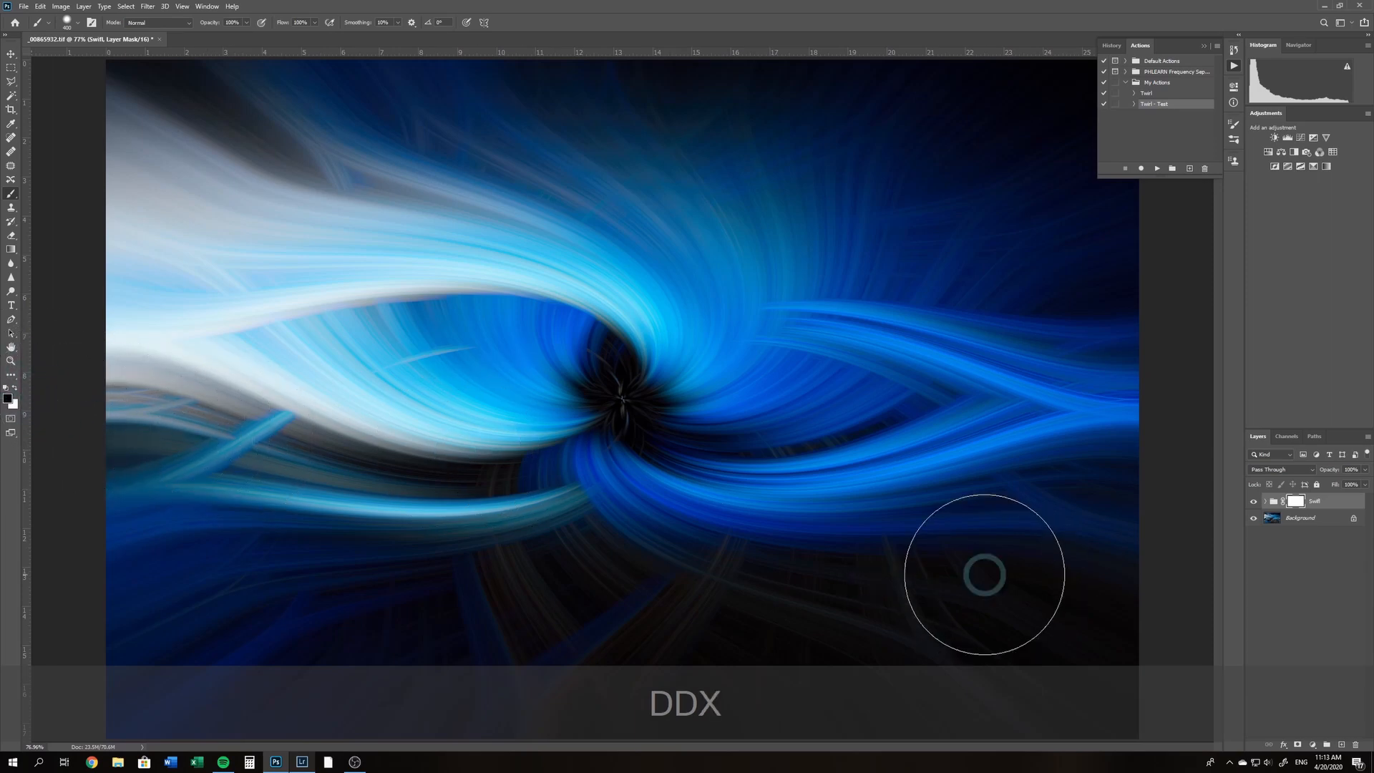
{"action": "mouse_move", "coordinate": [1126, 641]}
{"action": "left_mouse_down"}
{"action": "mouse_move", "coordinate": [951, 669]}
{"action": "mouse_move", "coordinate": [449, 680]}
{"action": "mouse_move", "coordinate": [107, 630]}
{"action": "mouse_move", "coordinate": [721, 598]}
{"action": "mouse_move", "coordinate": [1205, 616]}
{"action": "mouse_move", "coordinate": [50, 610]}
{"action": "mouse_move", "coordinate": [751, 613]}
{"action": "mouse_move", "coordinate": [506, 645]}
{"action": "left_mouse_up"}
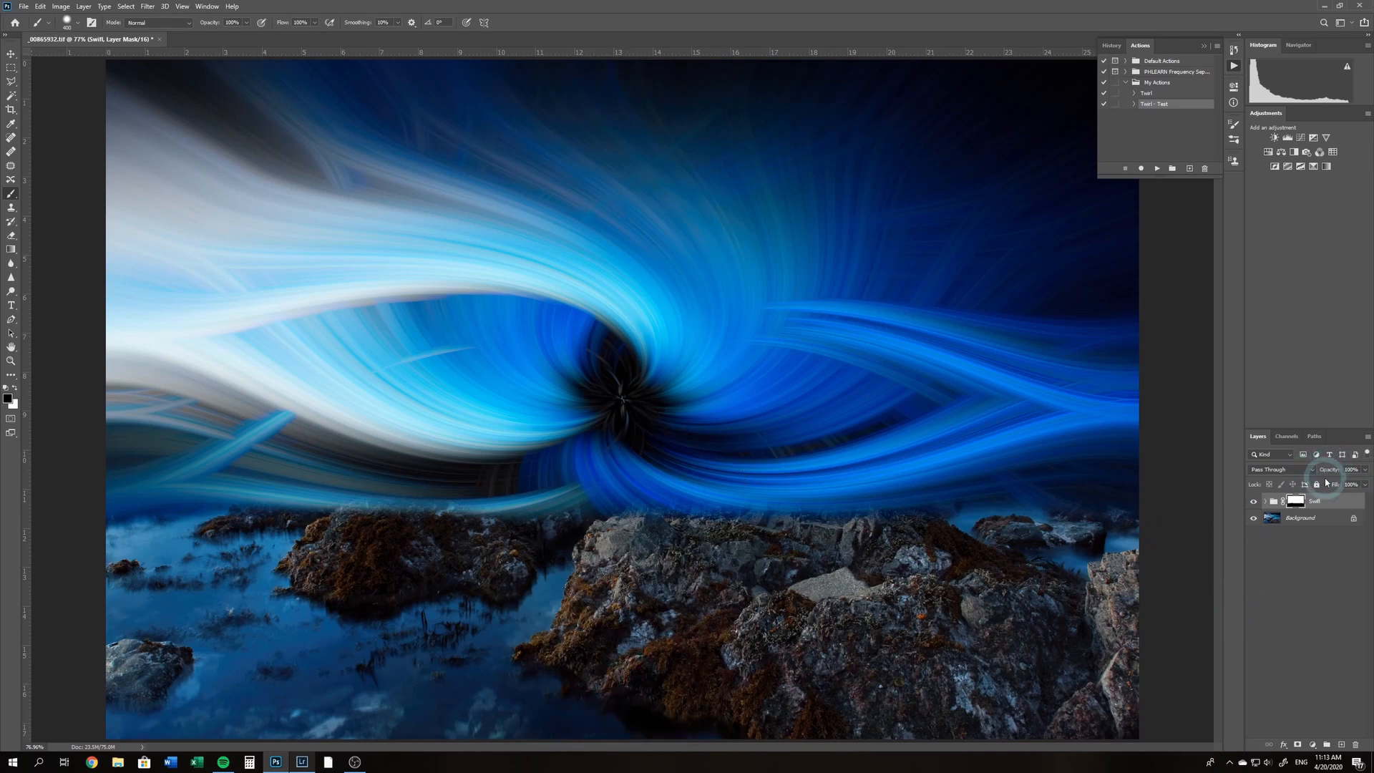
Lower the Swifl group's opacity and use Free Transform to squash it to 50% height, keeping its upper edge in place
{"action": "left_click_drag", "start_coordinate": [1332, 475], "coordinate": [1317, 477]}
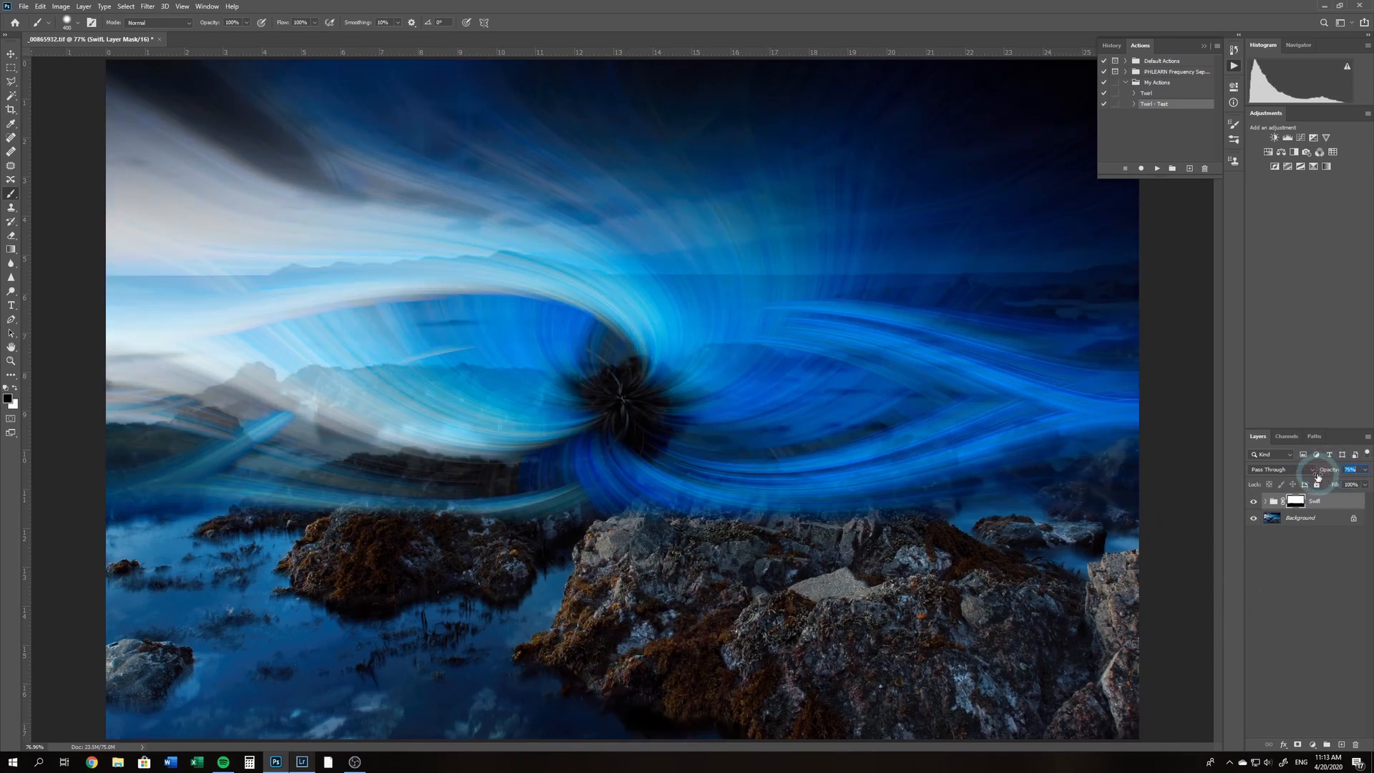
{"action": "key", "text": "ctrl+t"}
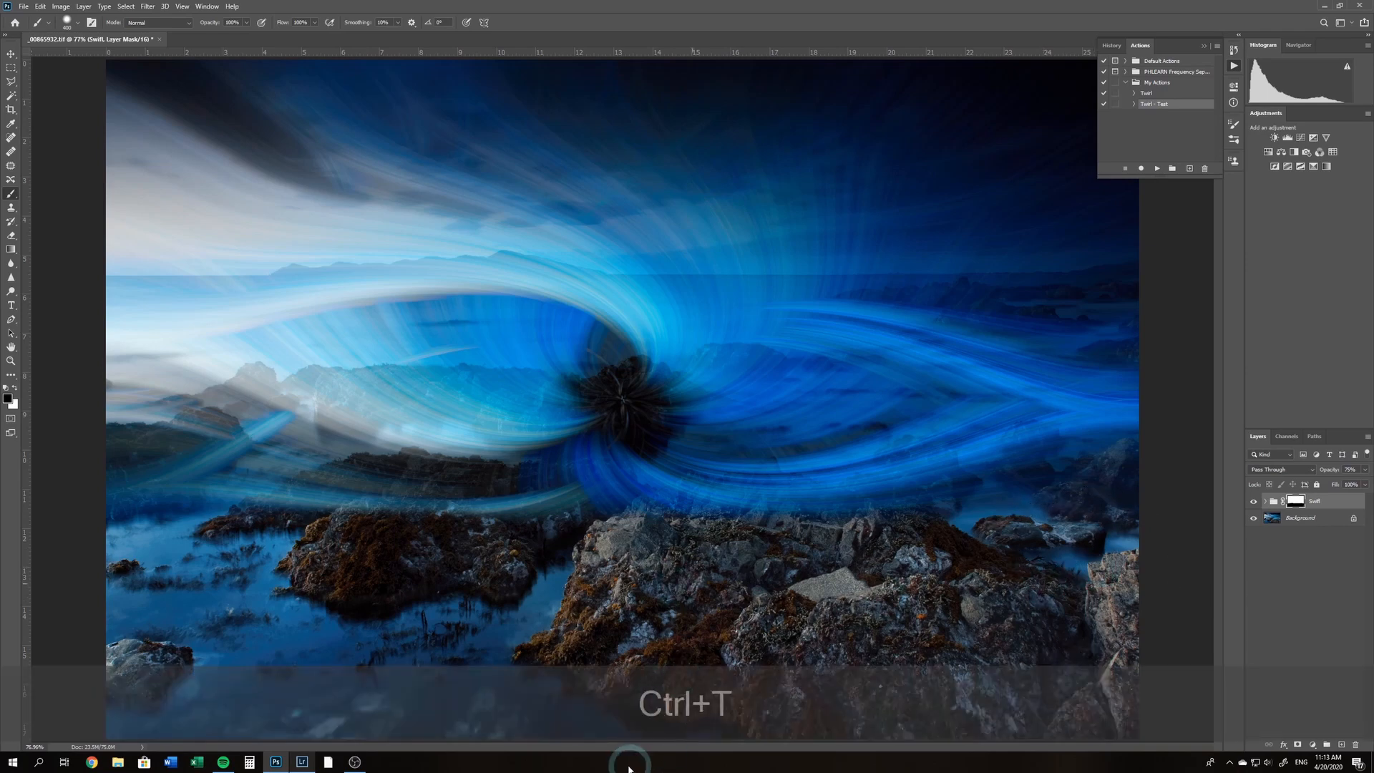
{"action": "left_click_drag", "start_coordinate": [622, 738], "coordinate": [637, 477]}
{"action": "key", "text": "ctrl+z"}
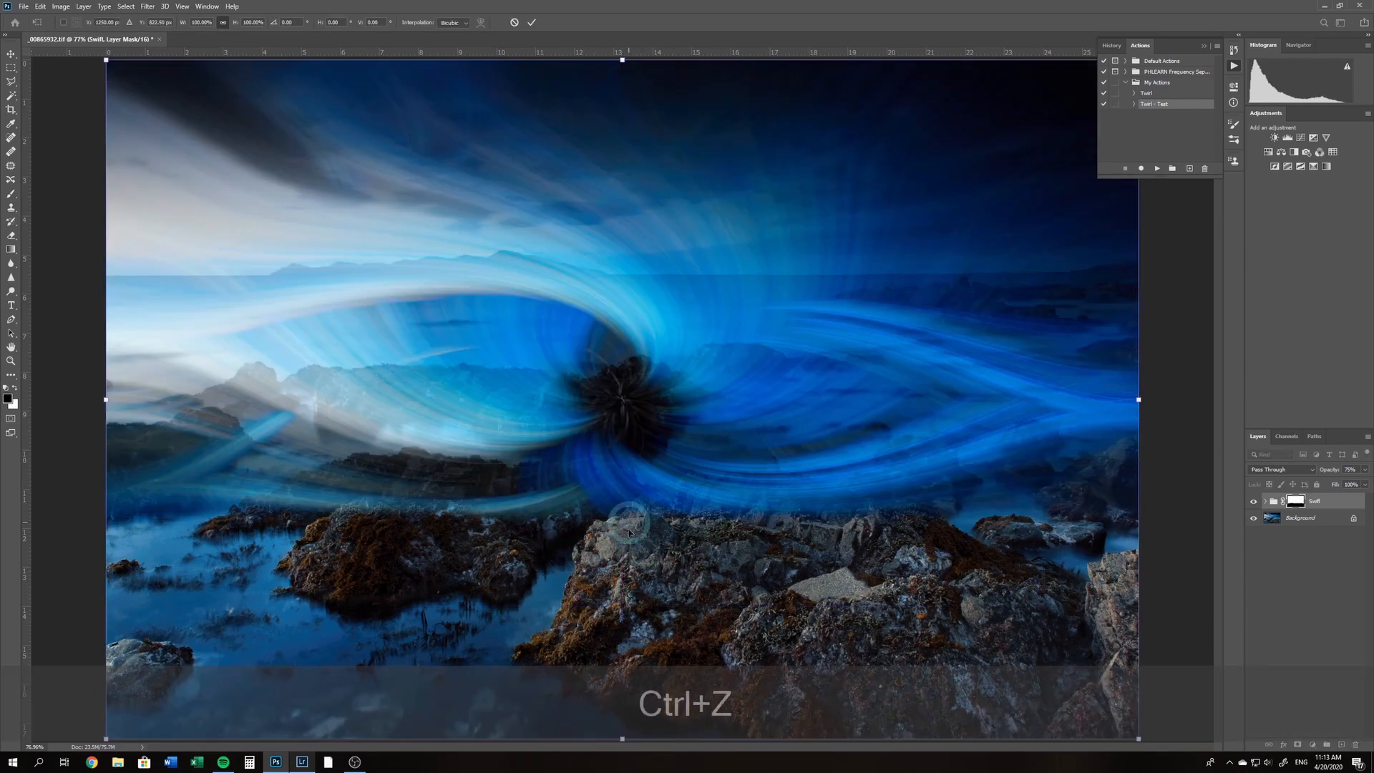
{"action": "left_click_drag", "start_coordinate": [622, 738], "coordinate": [622, 400]}
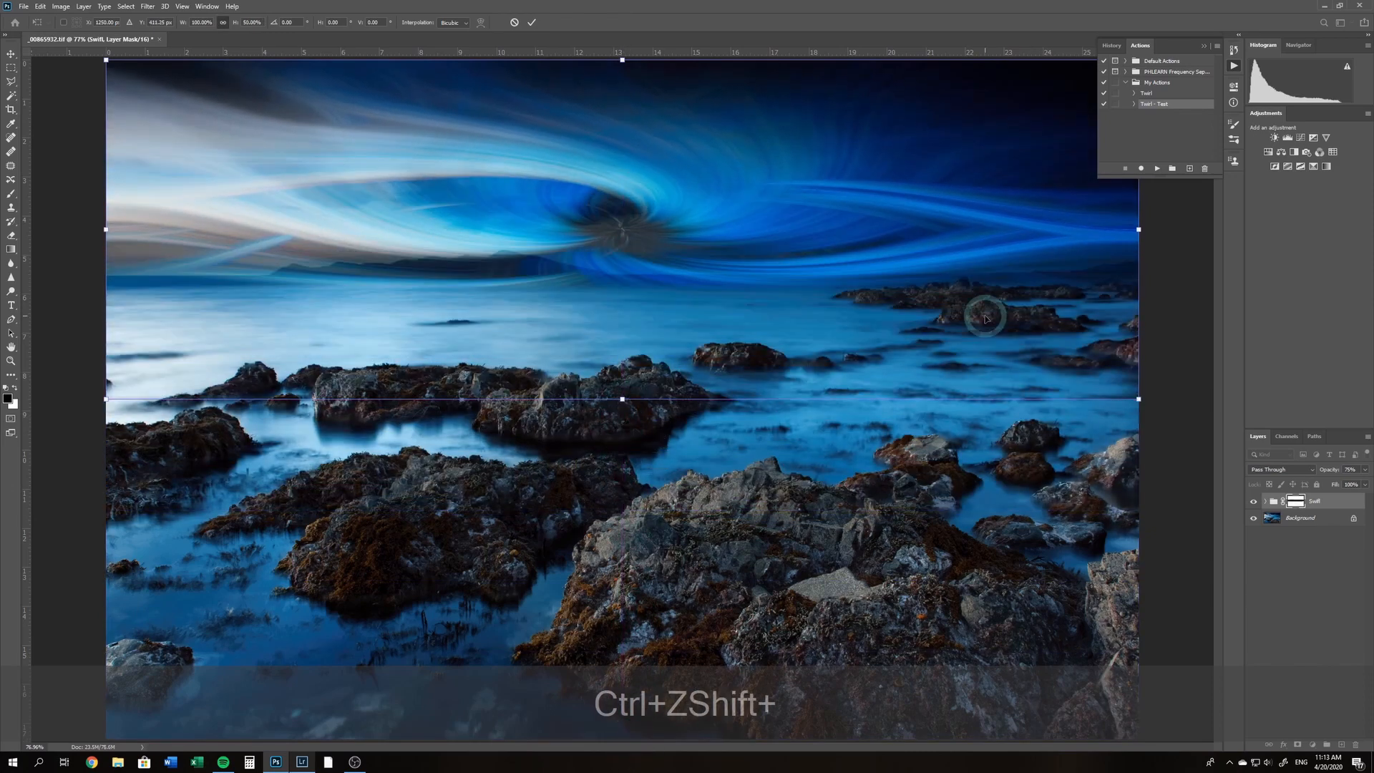
{"action": "key", "text": "Return"}
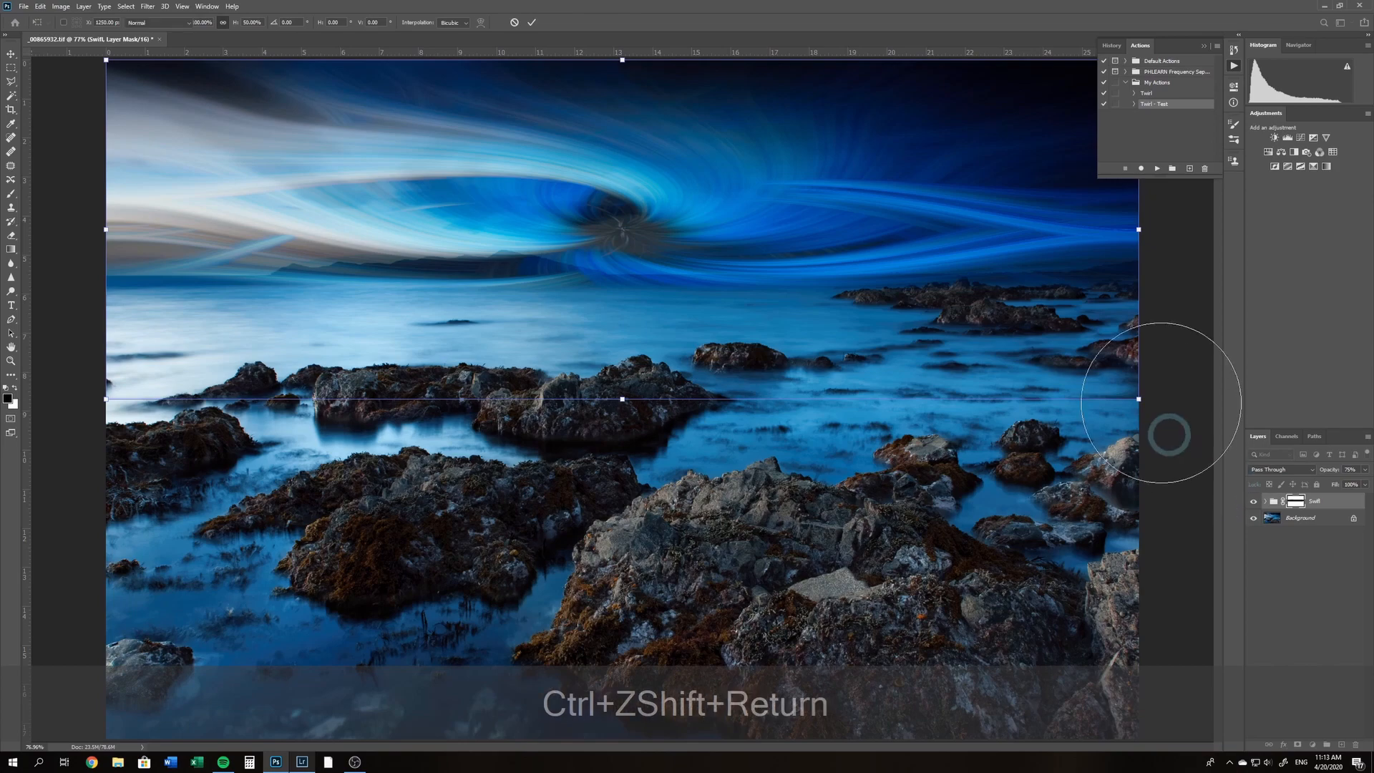
Paint black on the group's mask with a smaller brush along the island and horizon, and set the group's opacity to 60%
{"action": "key", "text": "bracketleft"}
{"action": "key", "text": "bracketleft"}
{"action": "key", "text": "bracketleft"}
{"action": "key", "text": "bracketleft"}
{"action": "key", "text": "bracketleft"}
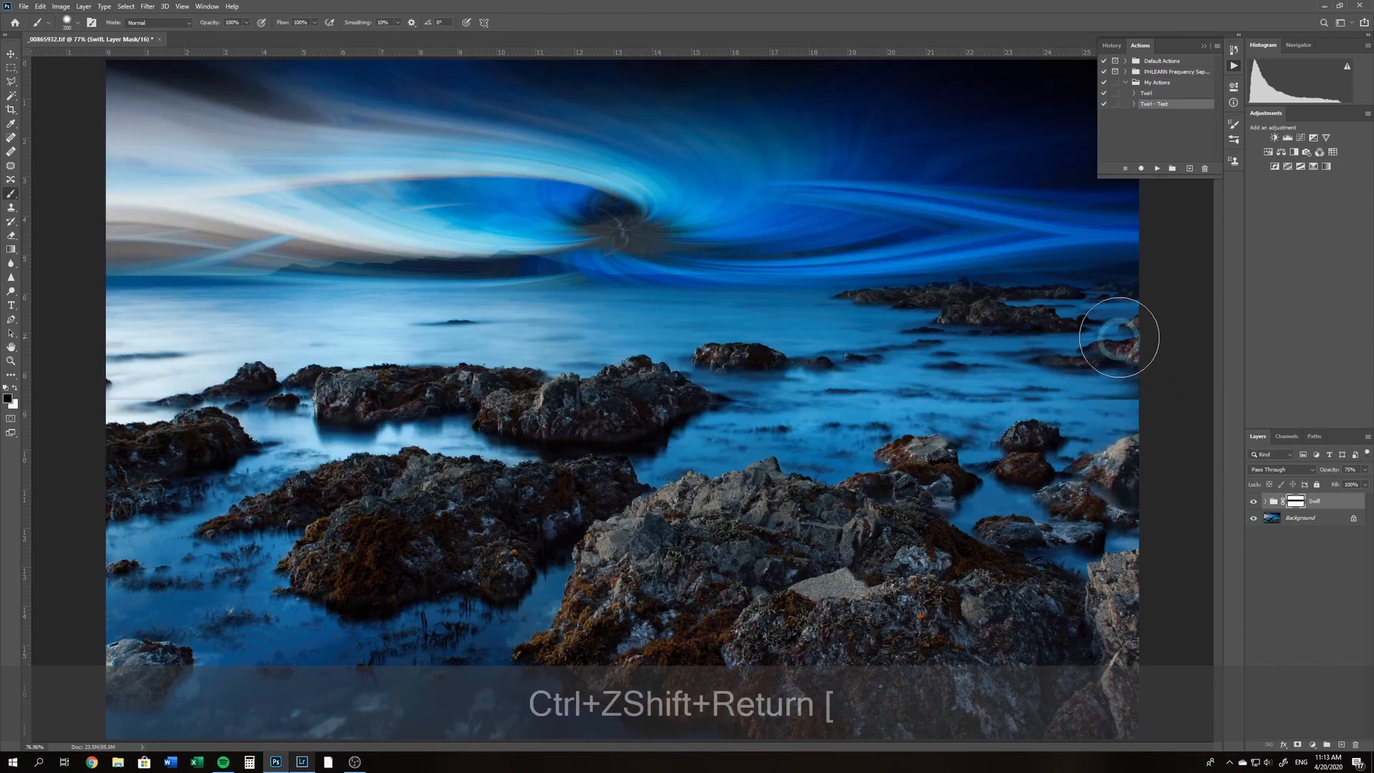
{"action": "mouse_move", "coordinate": [536, 315]}
{"action": "left_mouse_down"}
{"action": "mouse_move", "coordinate": [31, 315]}
{"action": "mouse_move", "coordinate": [564, 286]}
{"action": "mouse_move", "coordinate": [401, 279]}
{"action": "mouse_move", "coordinate": [740, 301]}
{"action": "mouse_move", "coordinate": [559, 301]}
{"action": "left_mouse_up"}
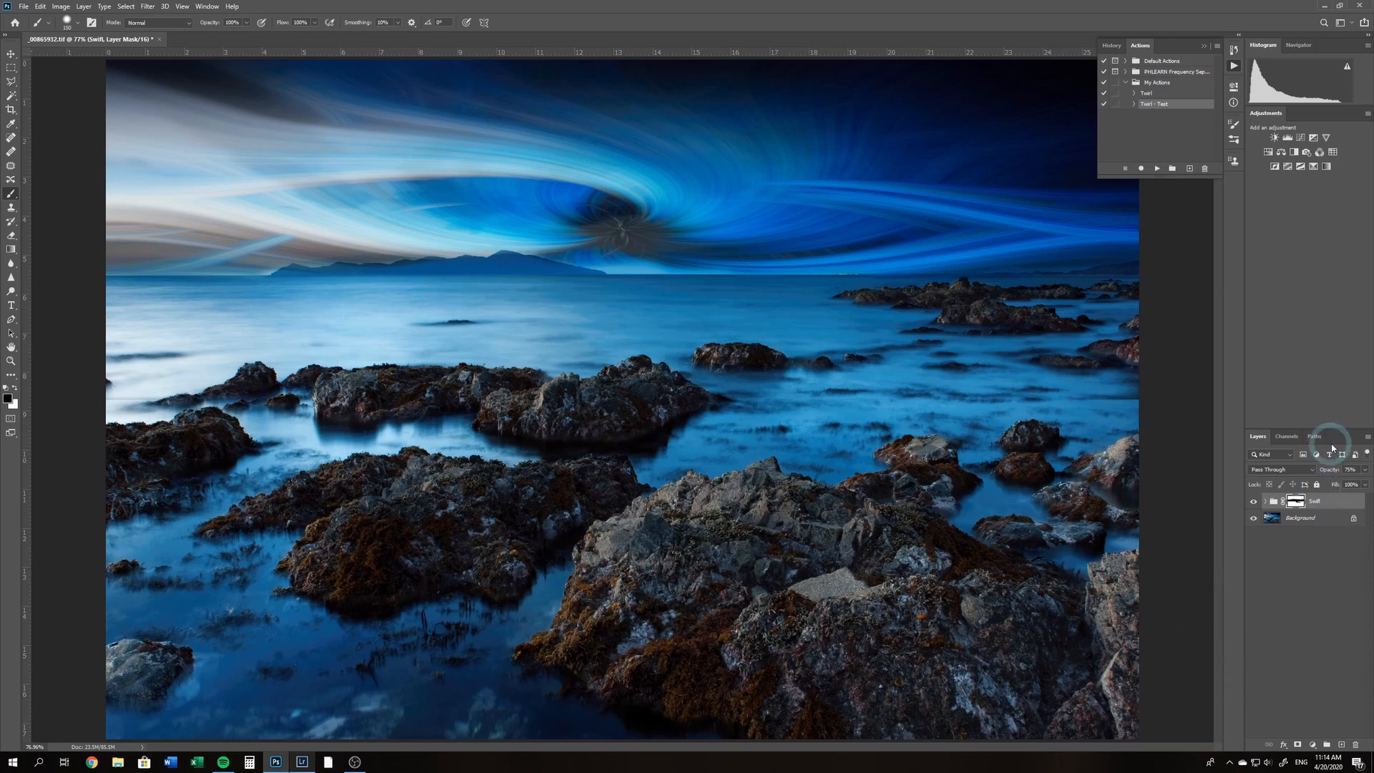
{"action": "left_click_drag", "start_coordinate": [1325, 478], "coordinate": [1309, 546]}
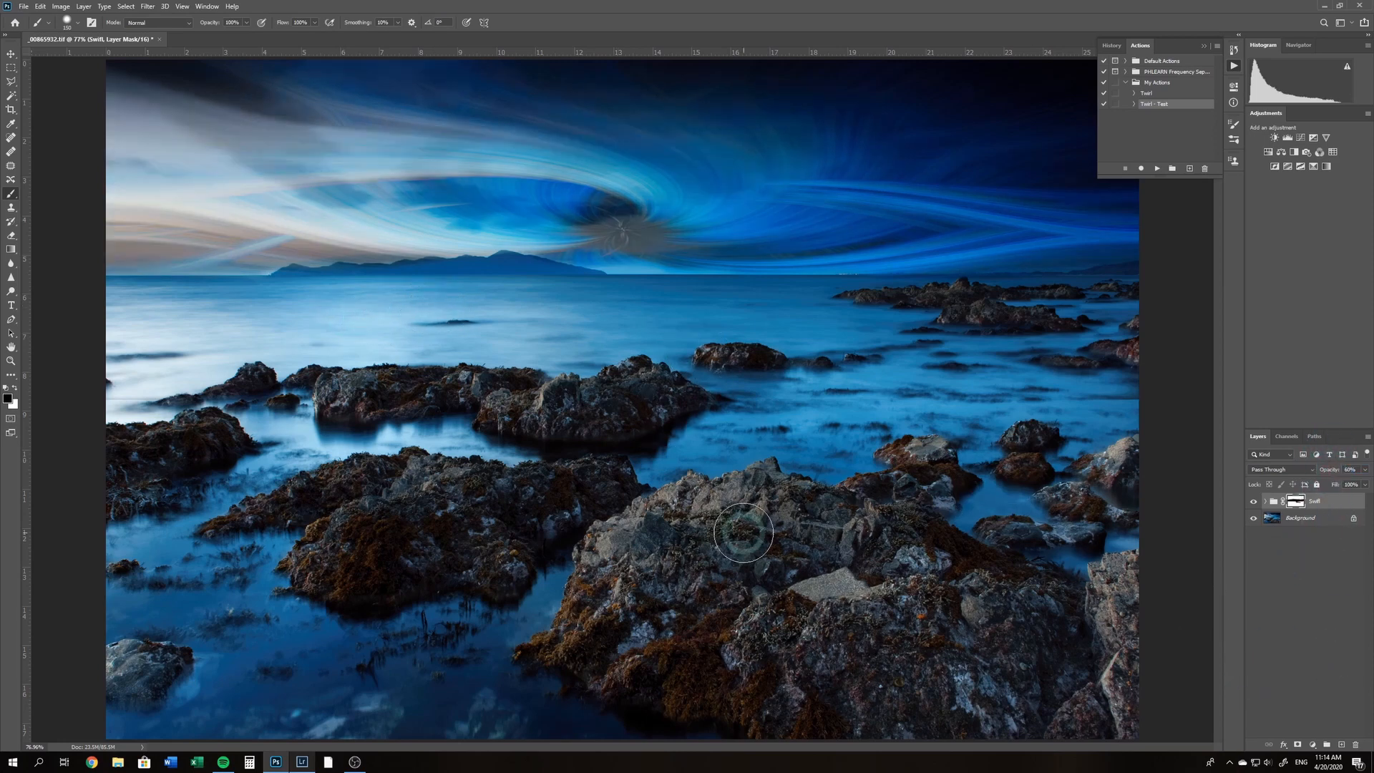